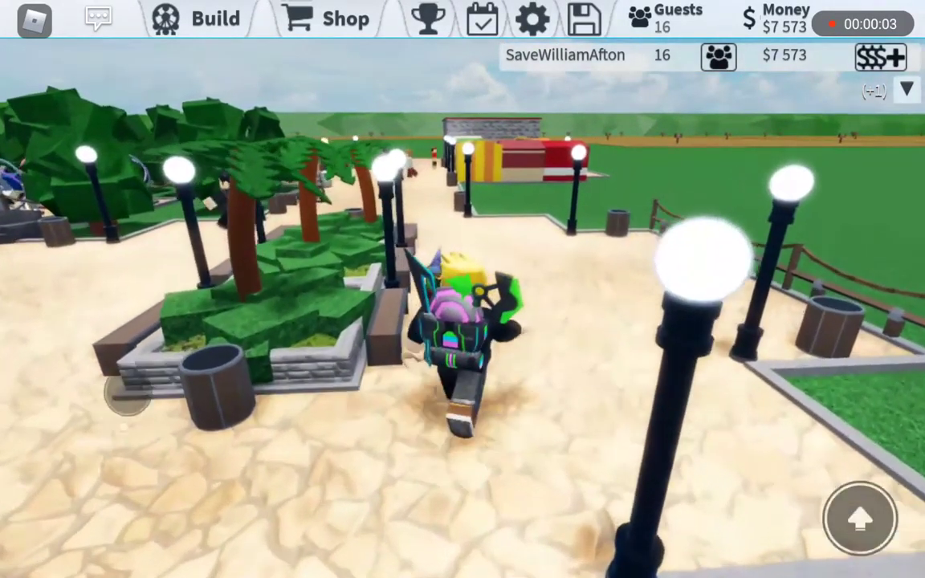
Enter Build mode and dismiss the daily bonus popup.
click(197, 18)
scroll(462, 289, down, 3)
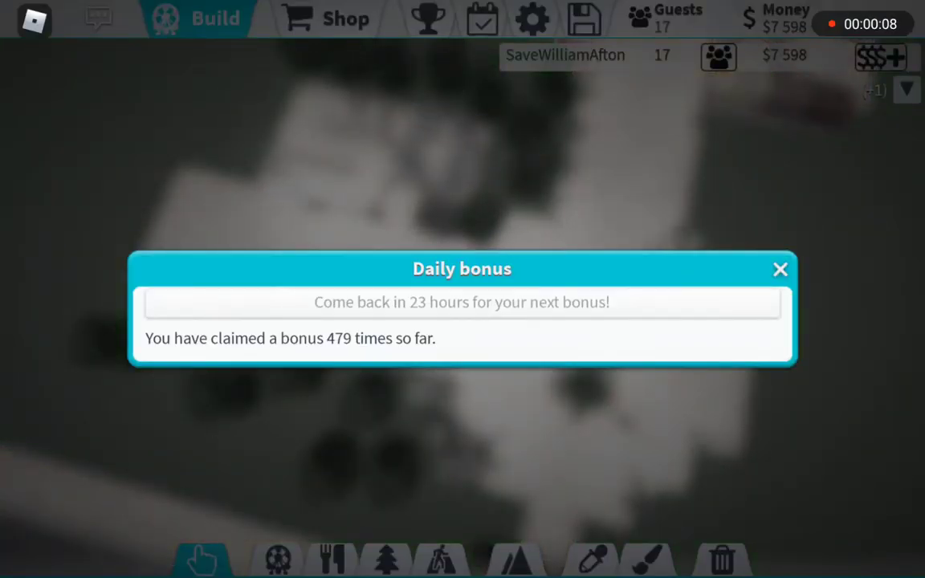
click(781, 269)
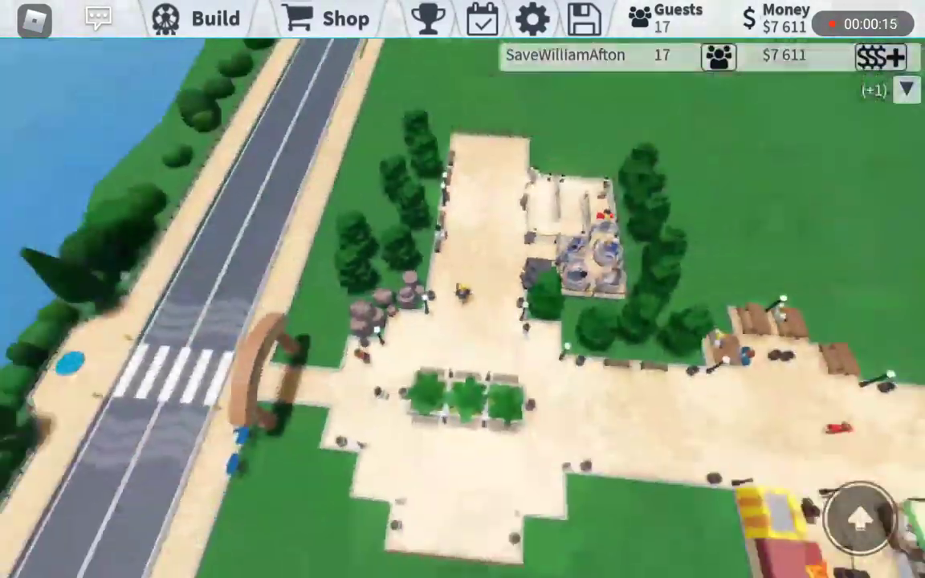
scroll(463, 289, down, 10)
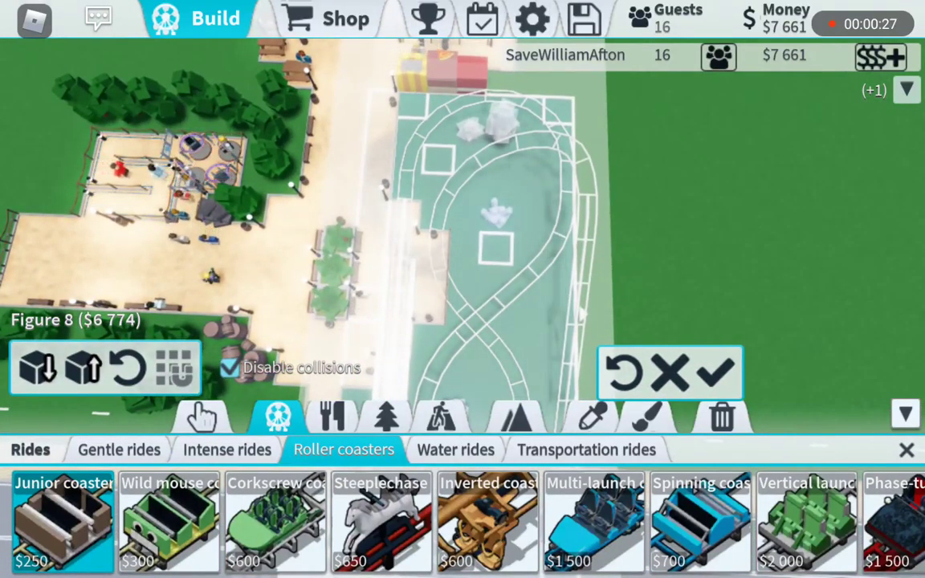
Preview the Twisted, Tornado and Mini Mouse designs, then return to Junior coaster.
drag(482, 200, 438, 249)
click(275, 522)
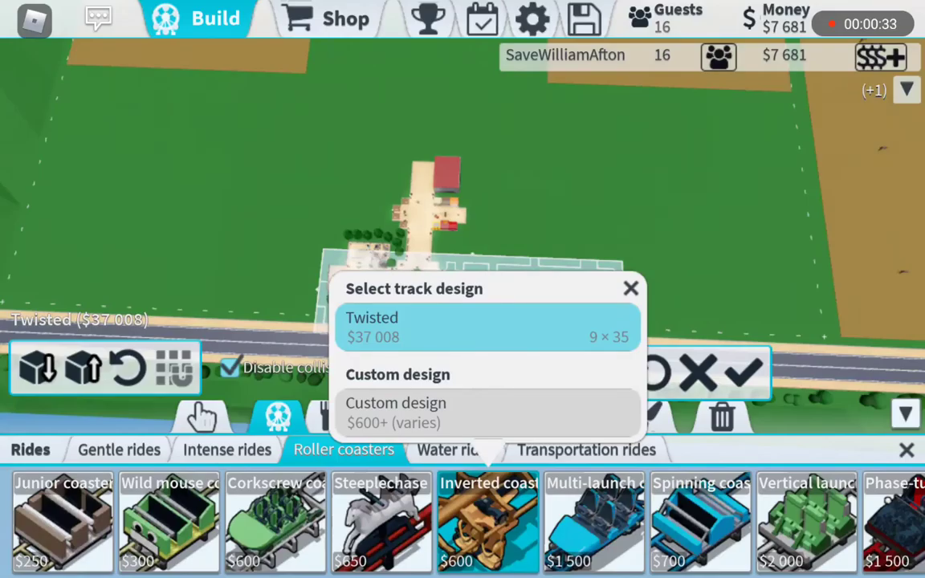
click(276, 522)
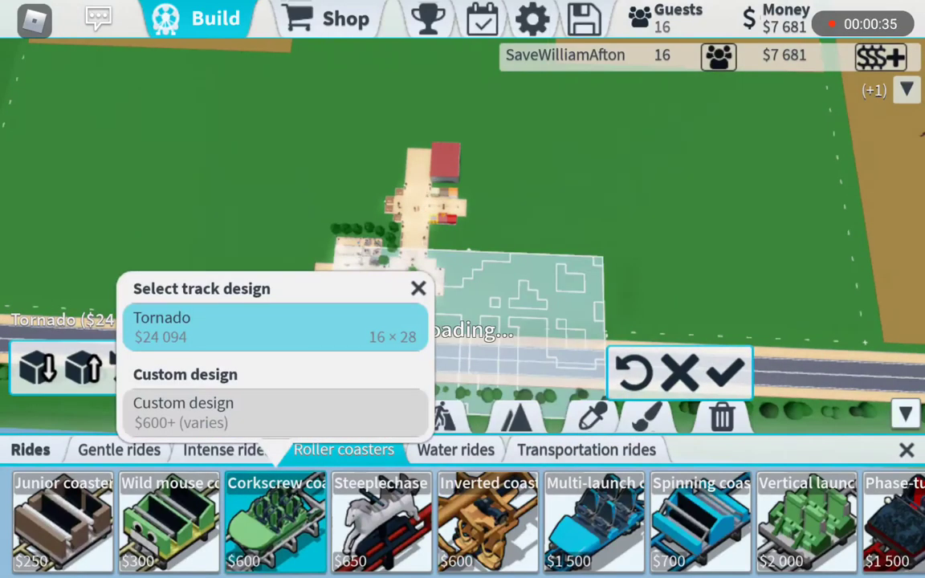
click(418, 288)
click(169, 522)
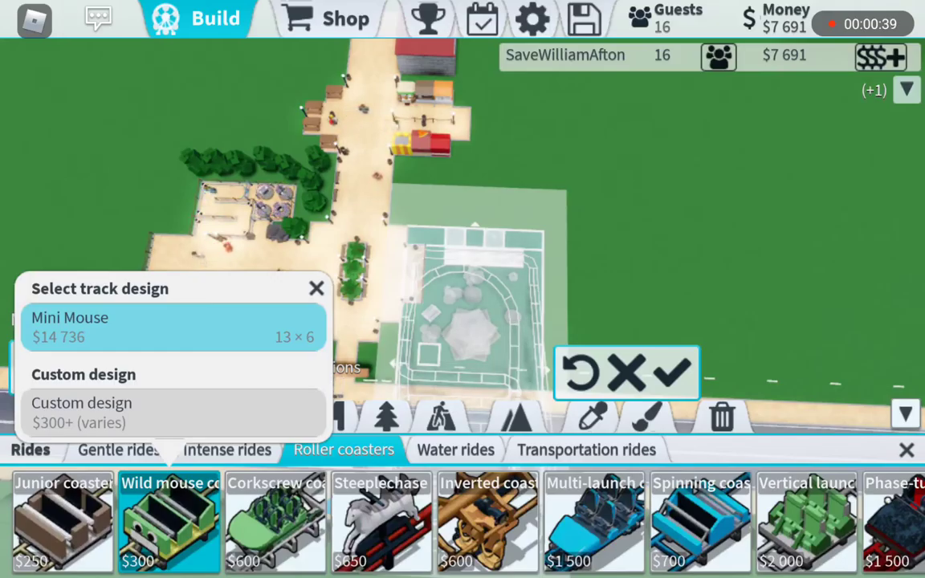
click(64, 522)
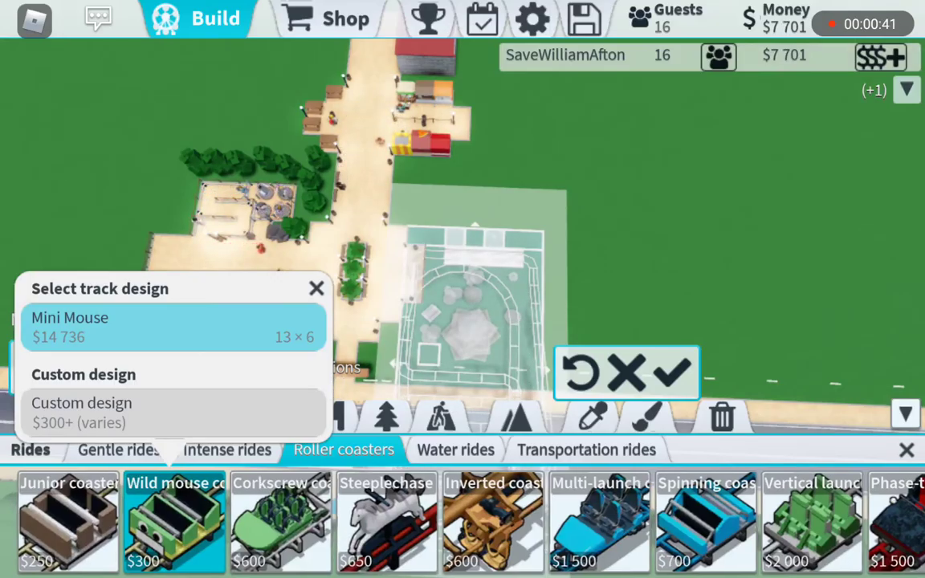
Try custom junior and Multi-launch coasters, cancel, then choose Cobblestone path.
click(169, 412)
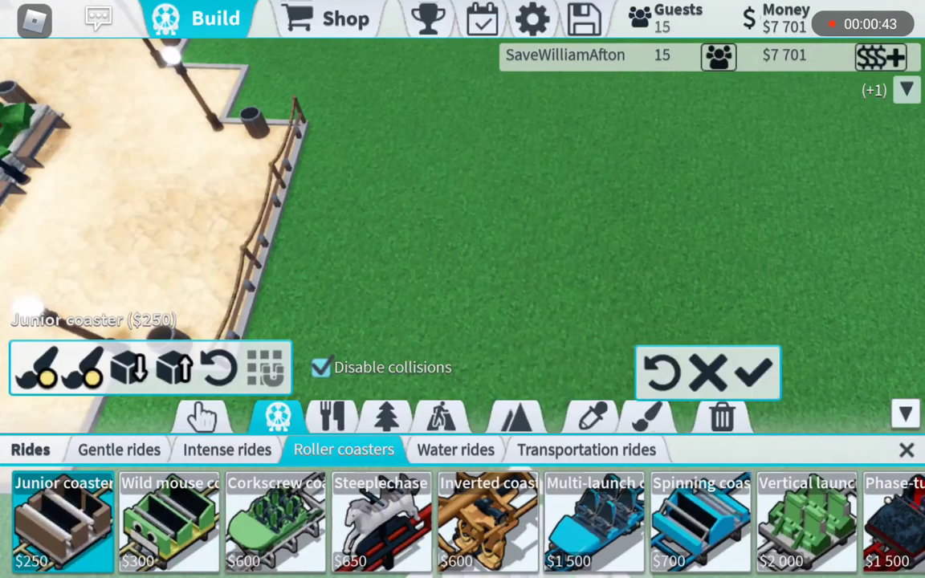
drag(482, 201, 241, 201)
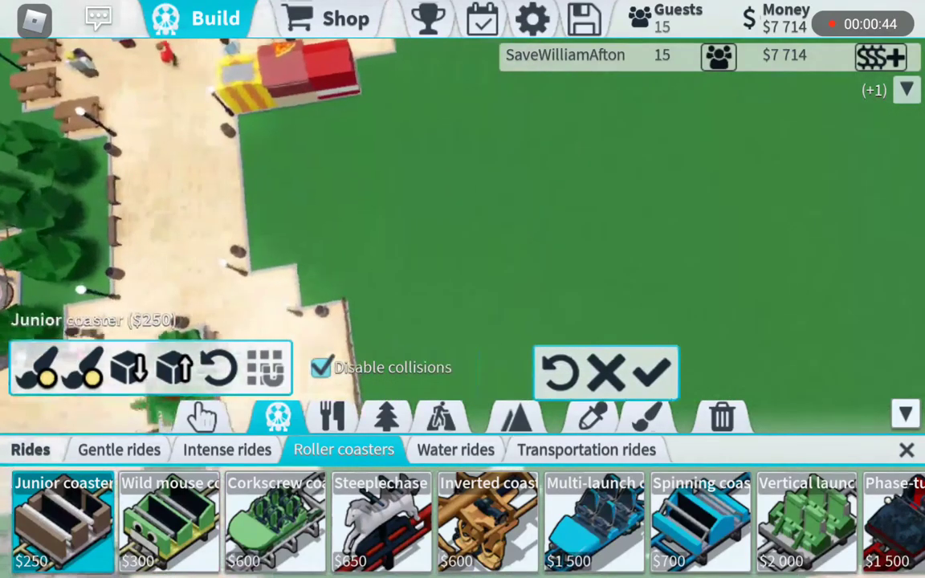
click(596, 522)
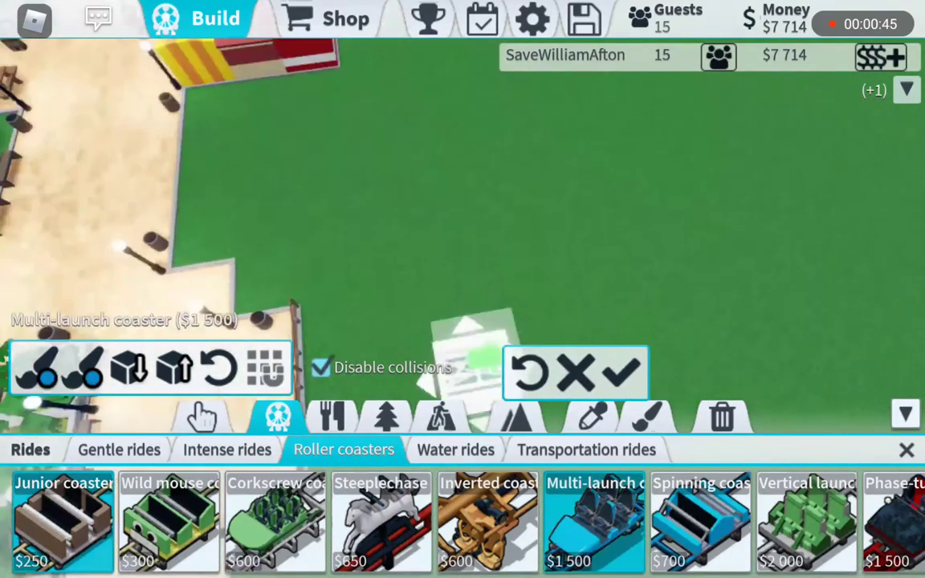
drag(321, 200, 563, 241)
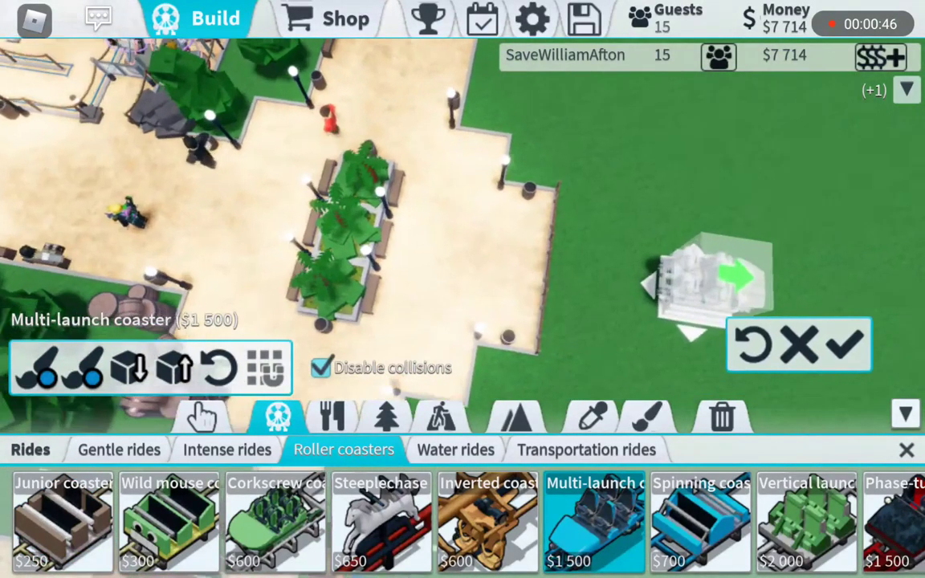
click(593, 416)
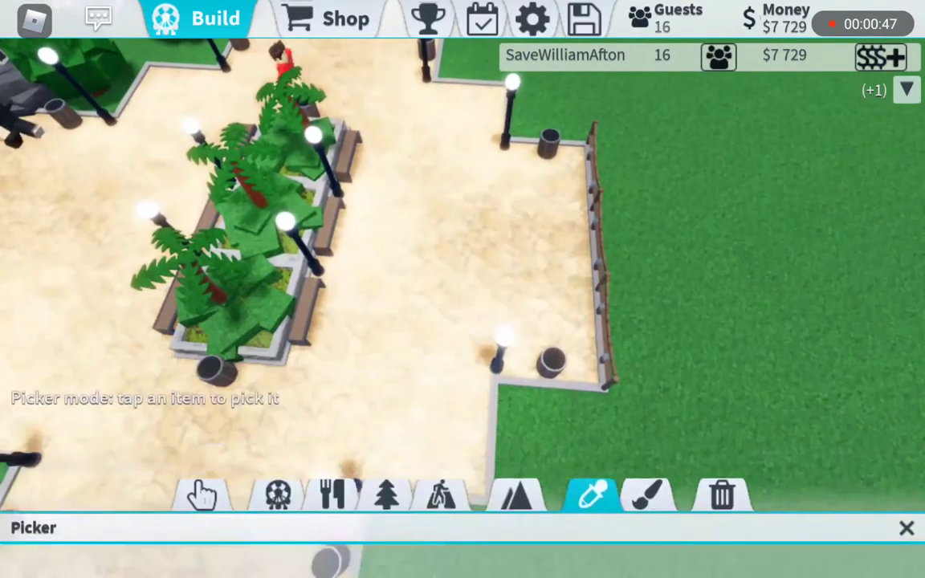
click(439, 416)
Lay a wide cobblestone path area on the grass.
click(801, 334)
click(321, 129)
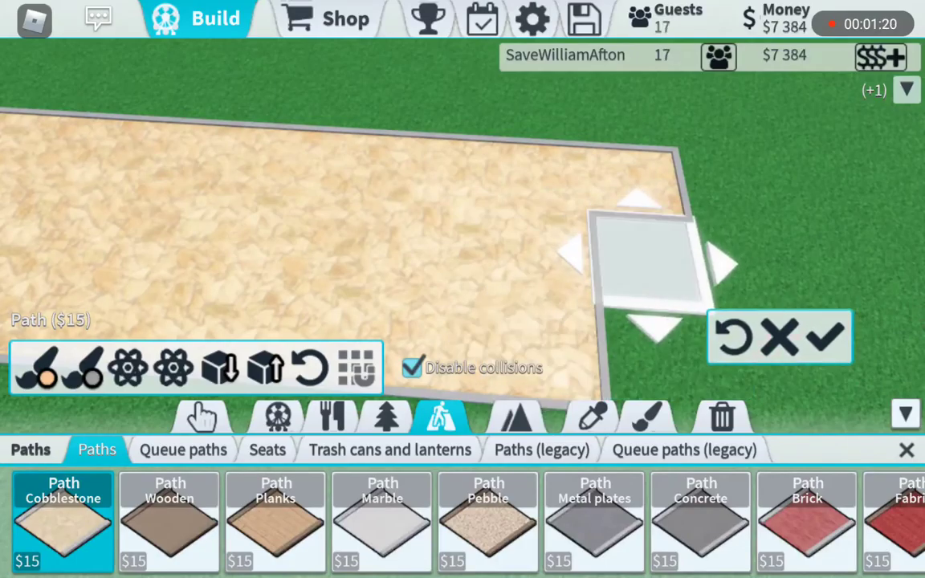
click(803, 370)
click(847, 369)
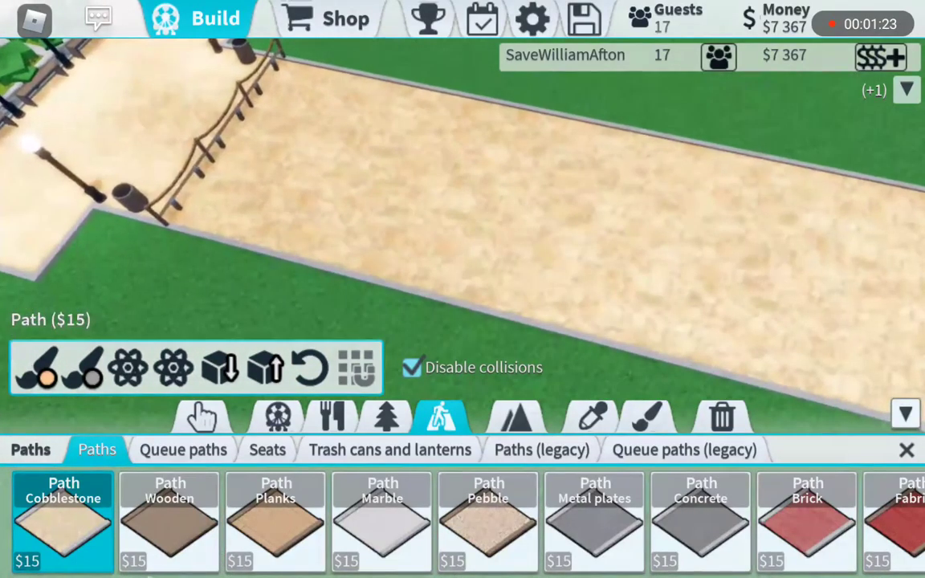
Copy an existing trash can and place two along the new path's edge.
click(592, 417)
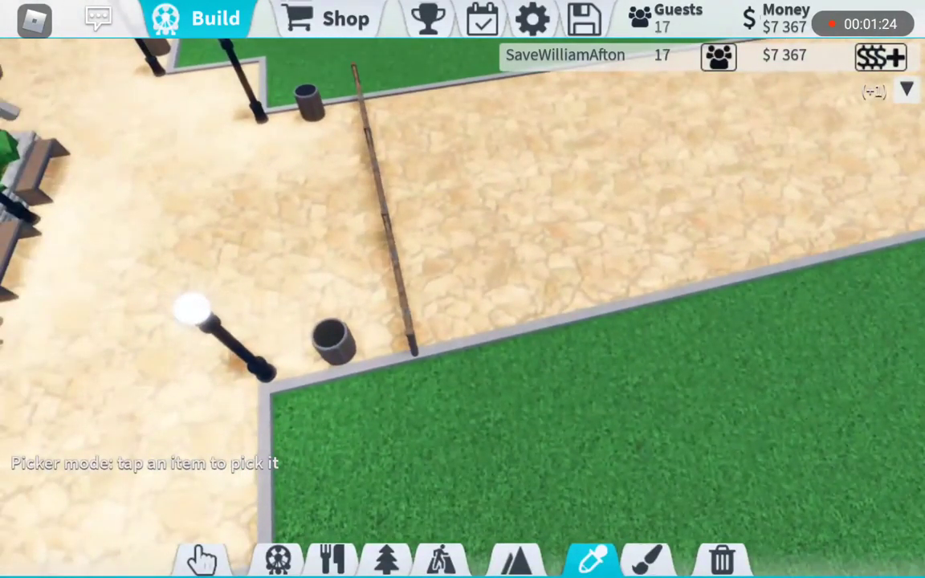
click(359, 329)
drag(482, 201, 602, 241)
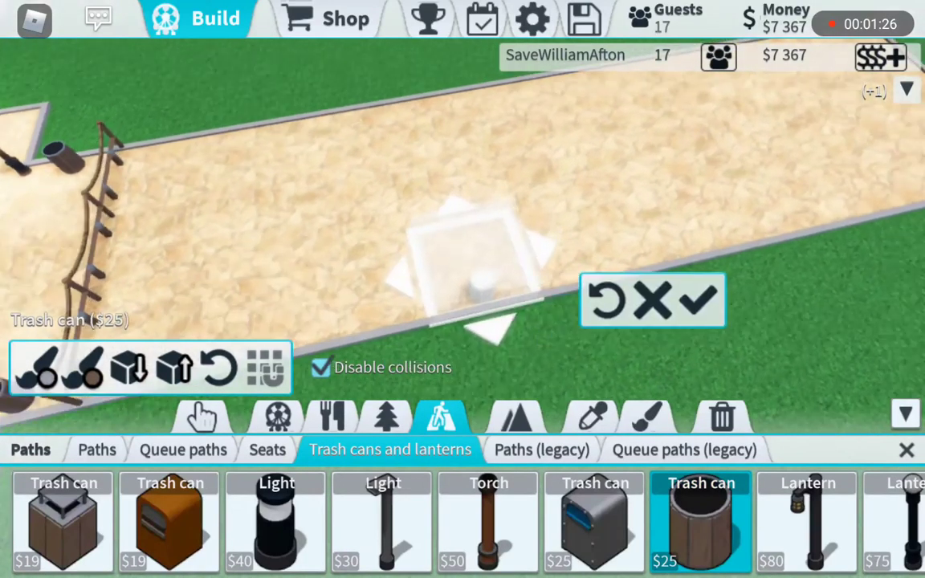
click(735, 329)
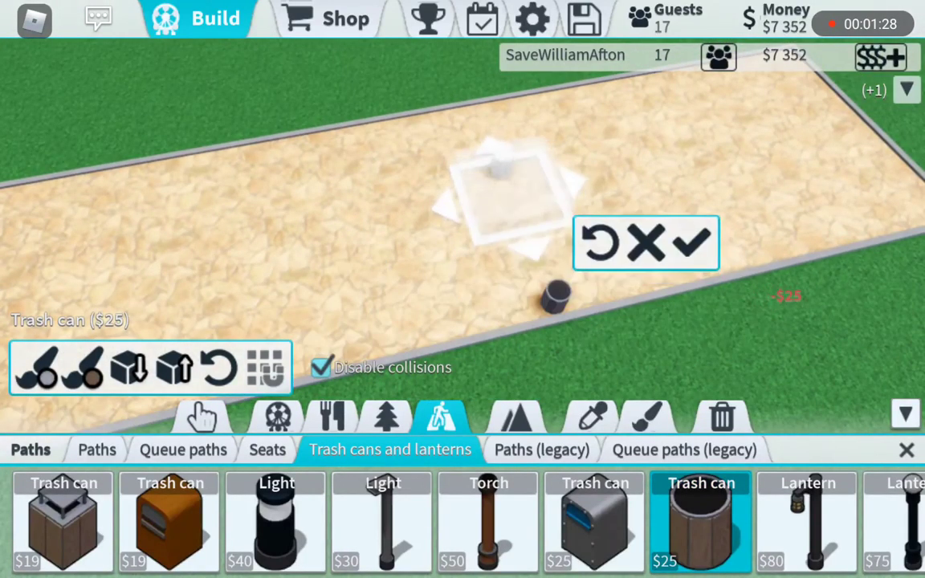
click(894, 522)
click(906, 450)
click(595, 416)
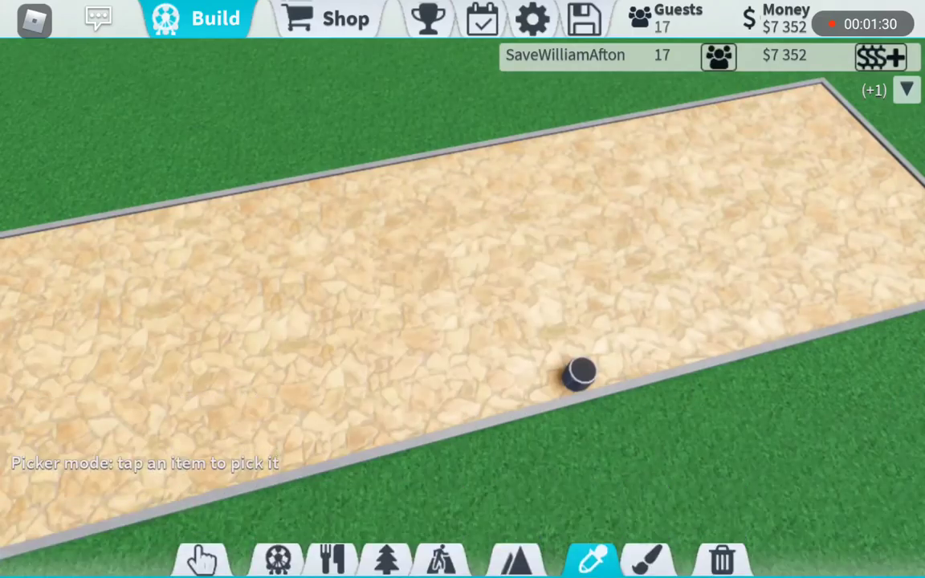
click(578, 374)
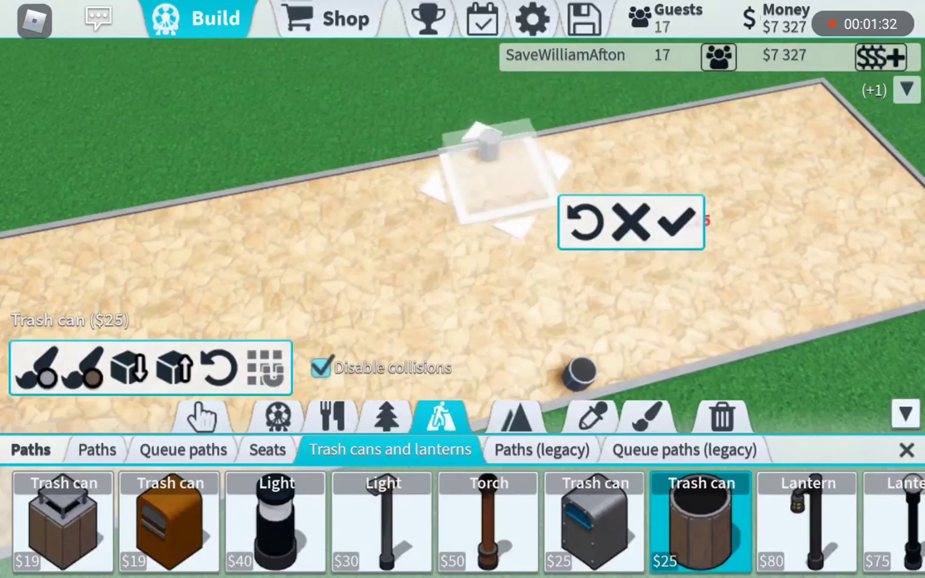
scroll(463, 241, down, 5)
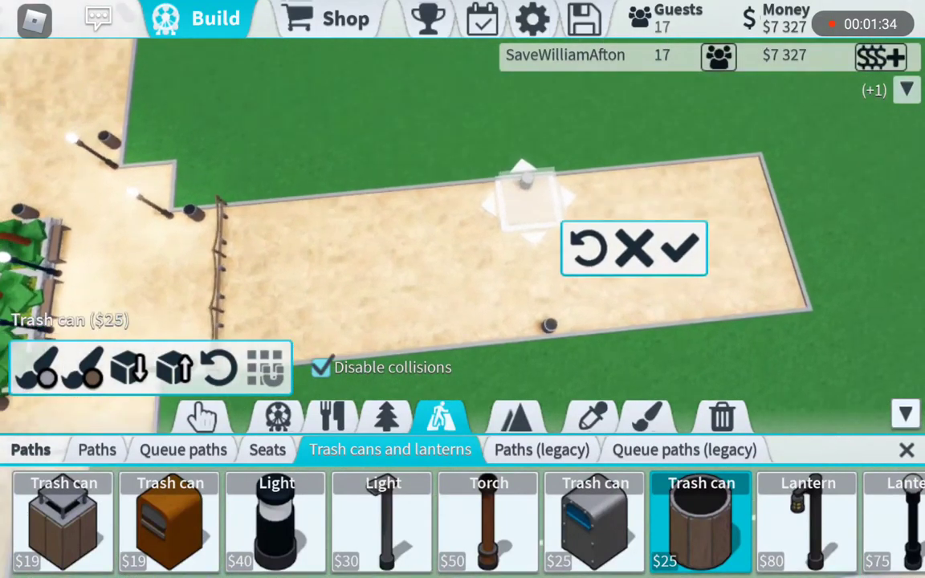
click(595, 416)
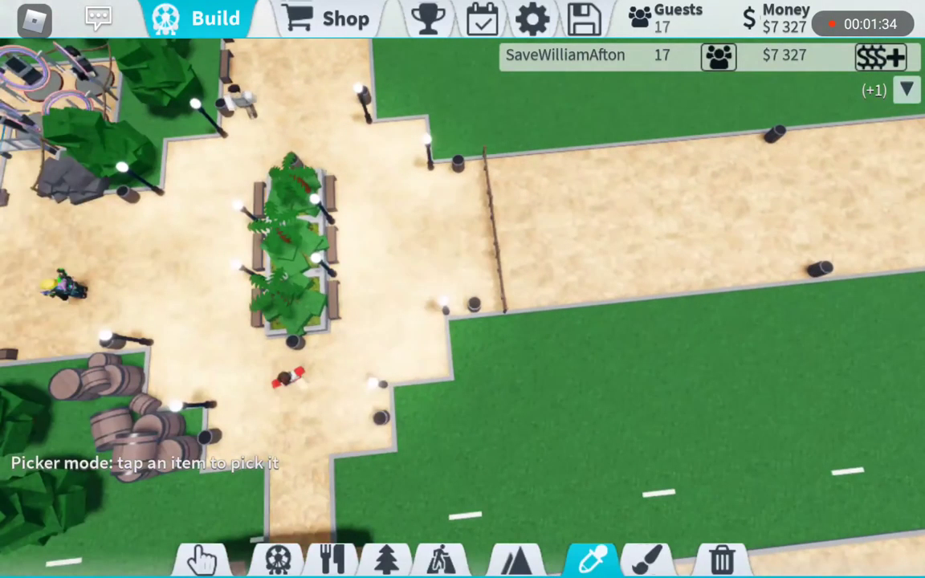
drag(463, 241, 462, 402)
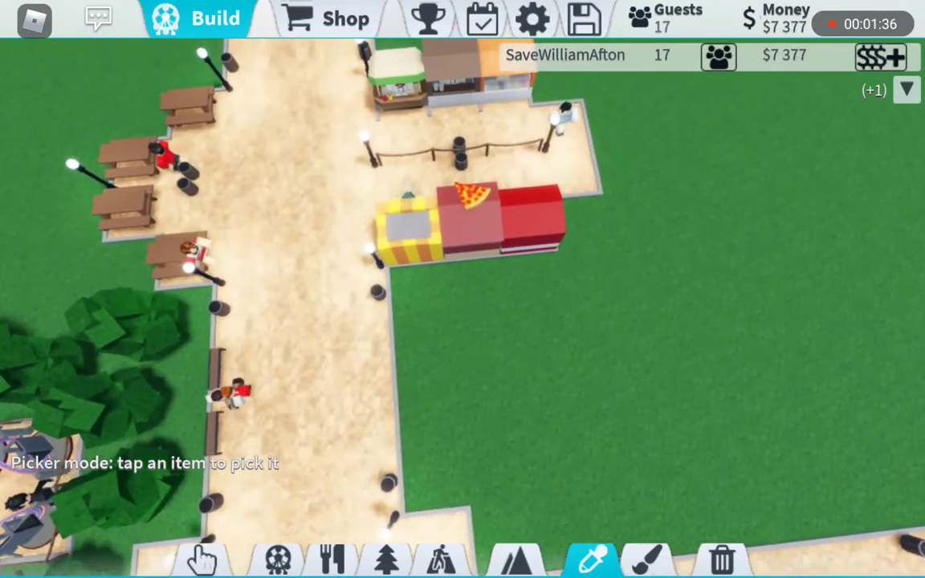
scroll(463, 289, down, 5)
scroll(462, 289, up, 5)
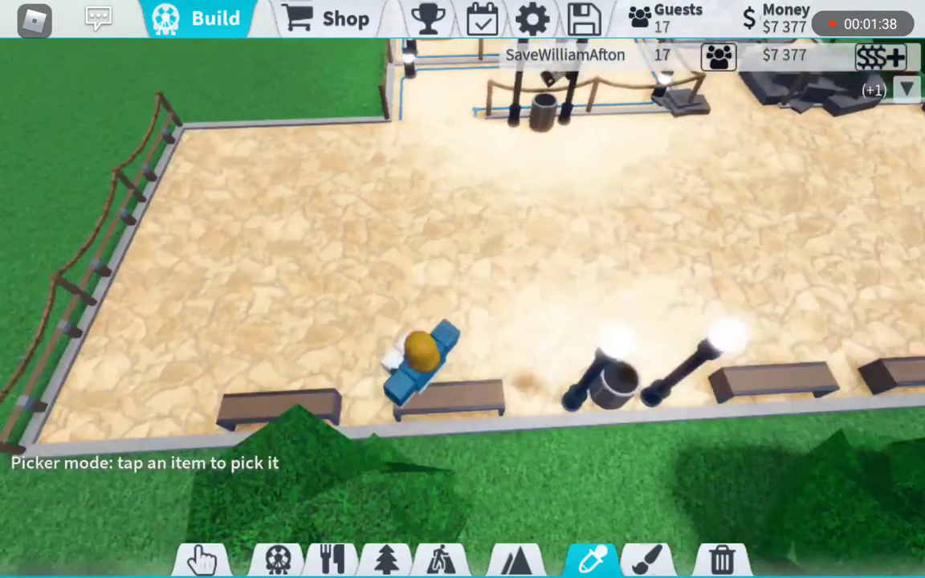
drag(463, 241, 522, 177)
Copy an existing lantern and place two lanterns beside the trash can.
click(635, 257)
scroll(462, 241, down, 5)
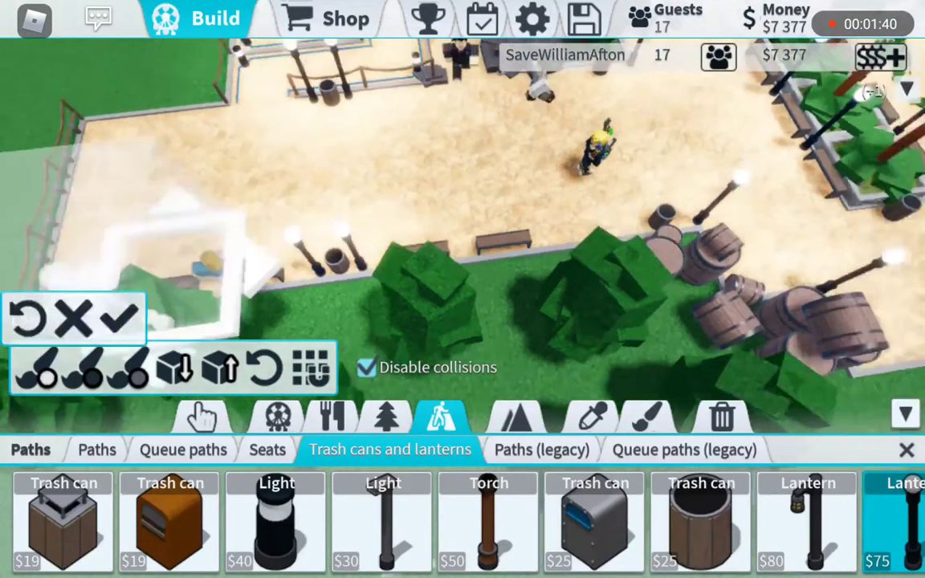
drag(562, 201, 321, 241)
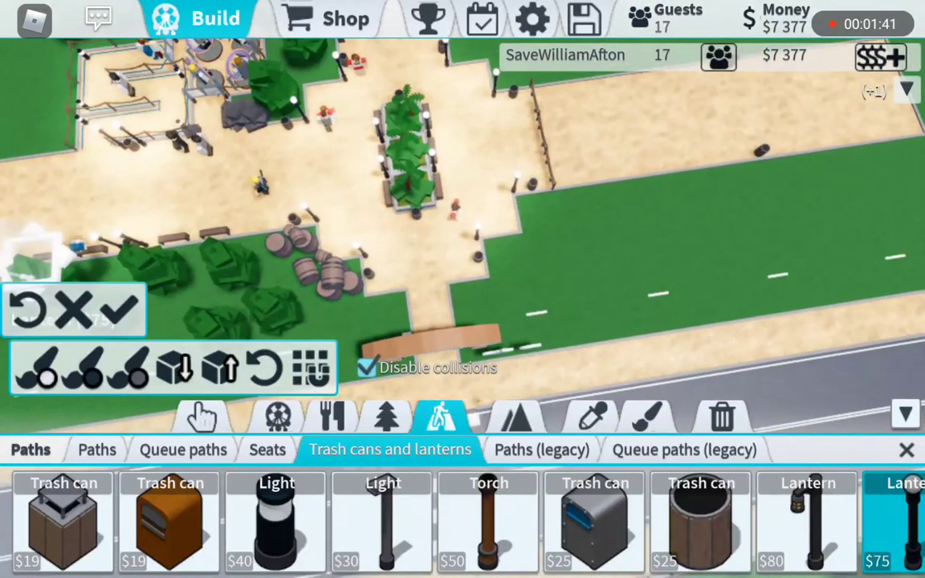
scroll(462, 241, down, 4)
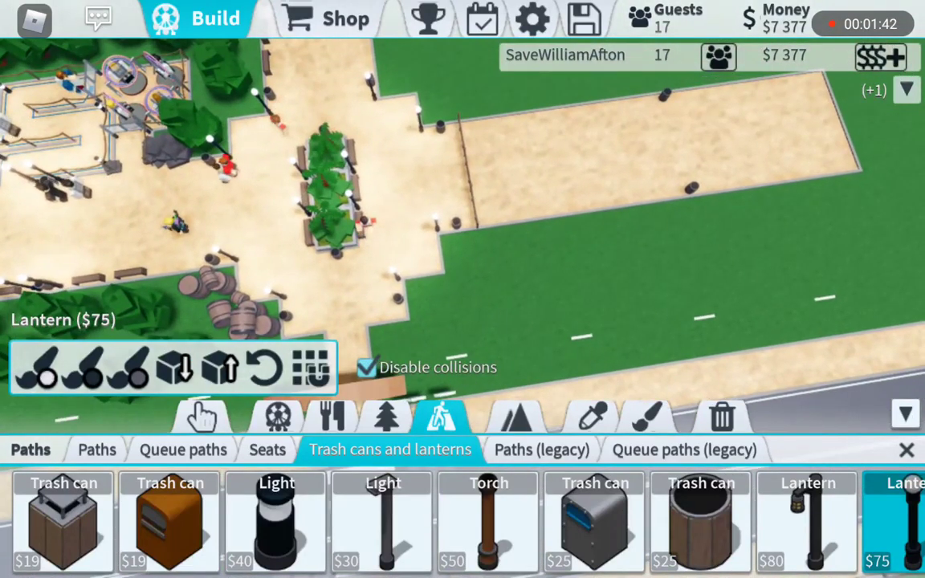
scroll(563, 241, up, 6)
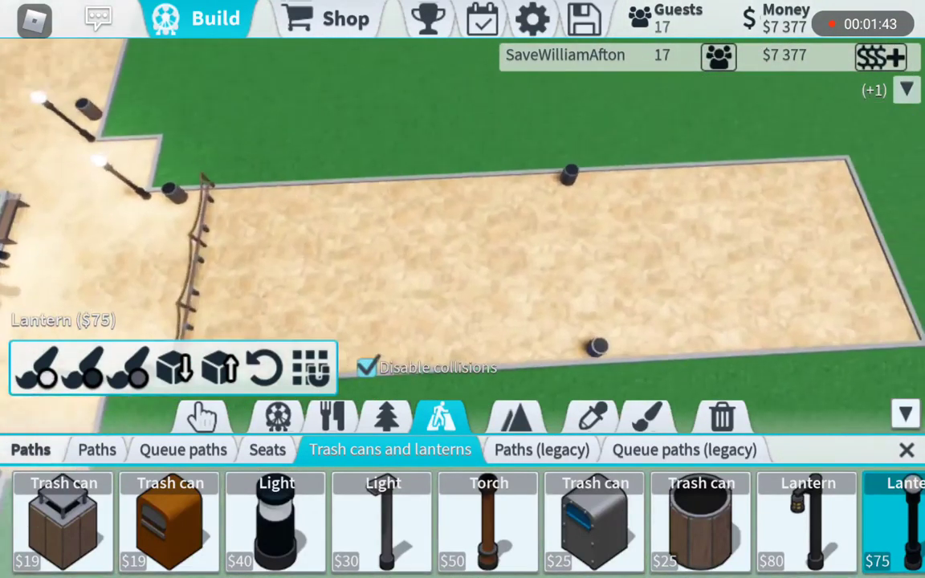
click(563, 241)
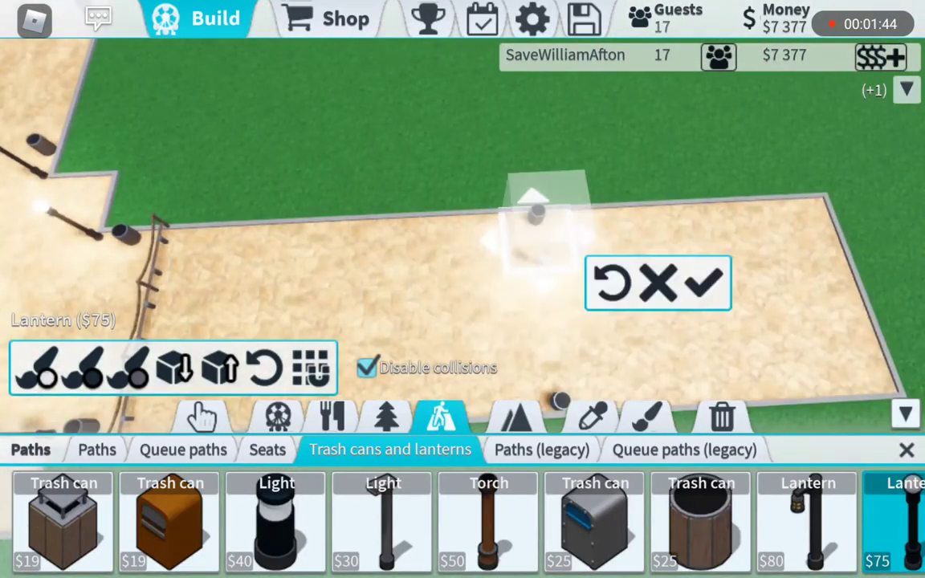
scroll(546, 241, down, 3)
click(311, 368)
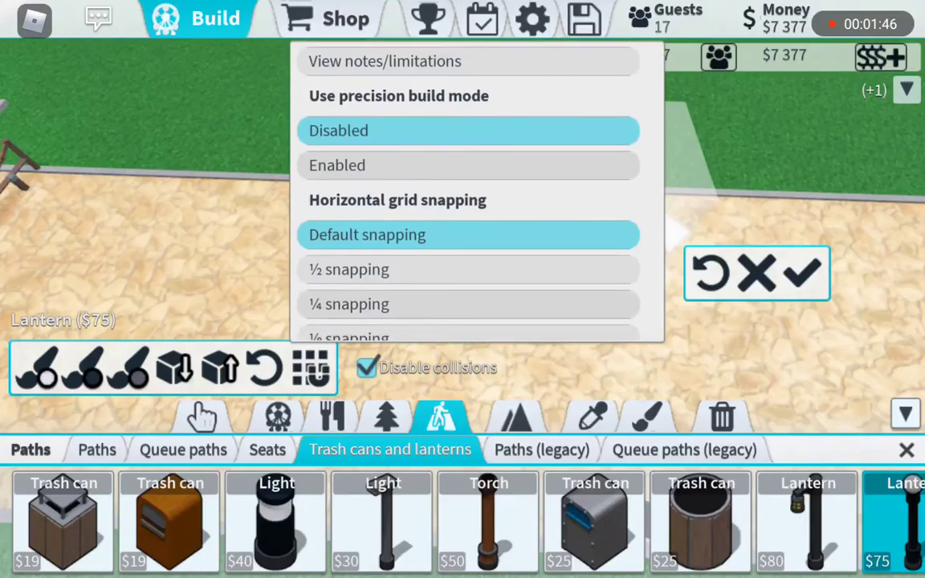
click(481, 378)
mouse_move(683, 233)
mouse_down()
mouse_move(570, 233)
mouse_move(635, 201)
mouse_up()
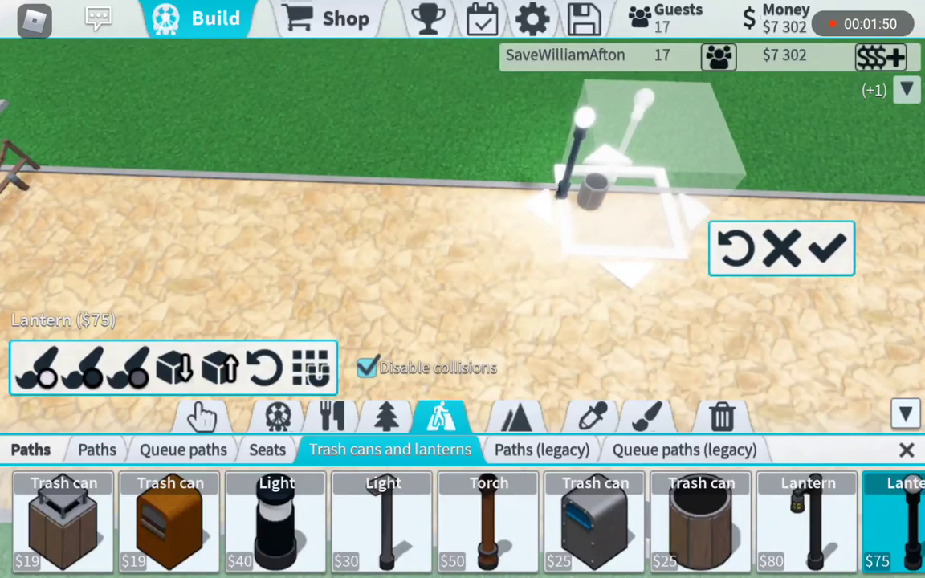
drag(627, 217, 635, 241)
click(836, 276)
click(388, 416)
Choose the rock scenery item and turn on precise positioning.
click(65, 522)
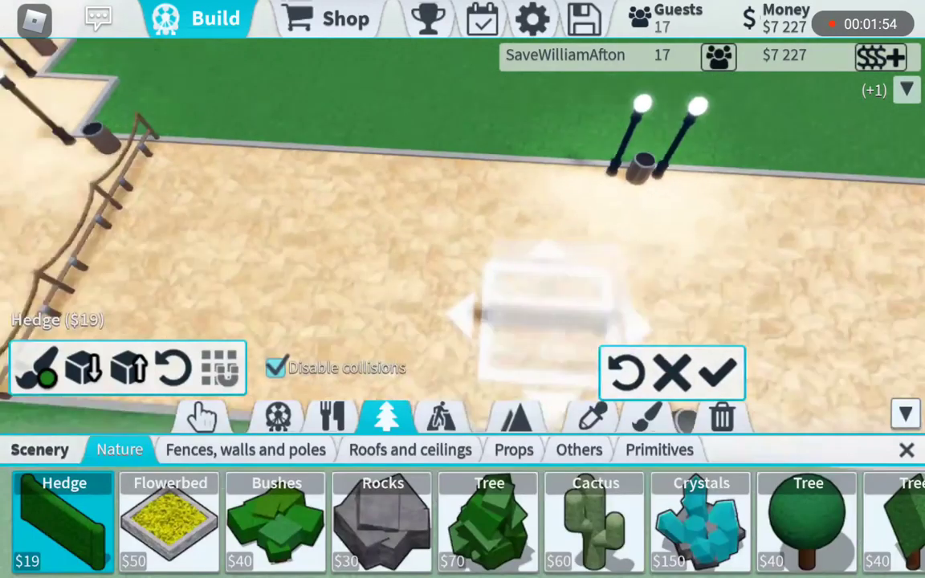
click(383, 522)
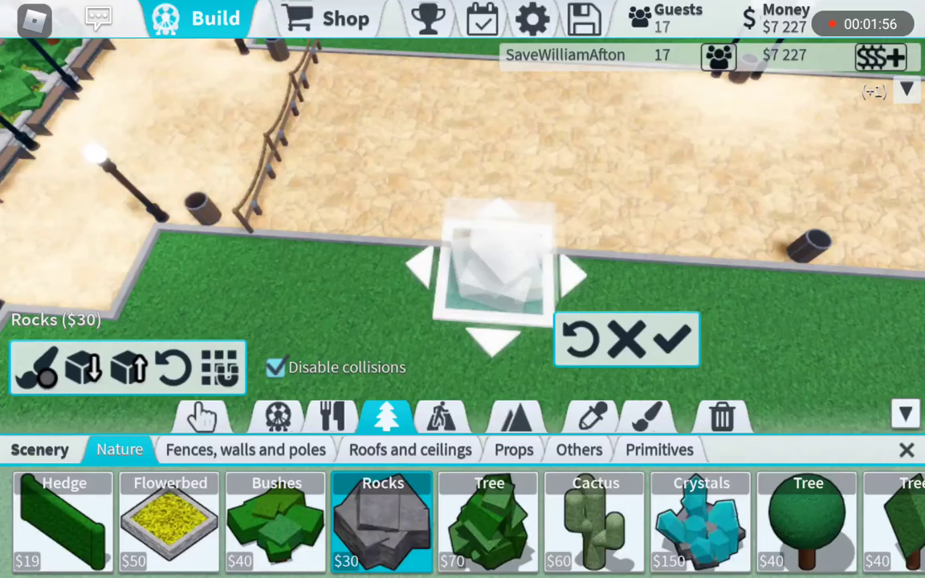
click(220, 368)
click(394, 66)
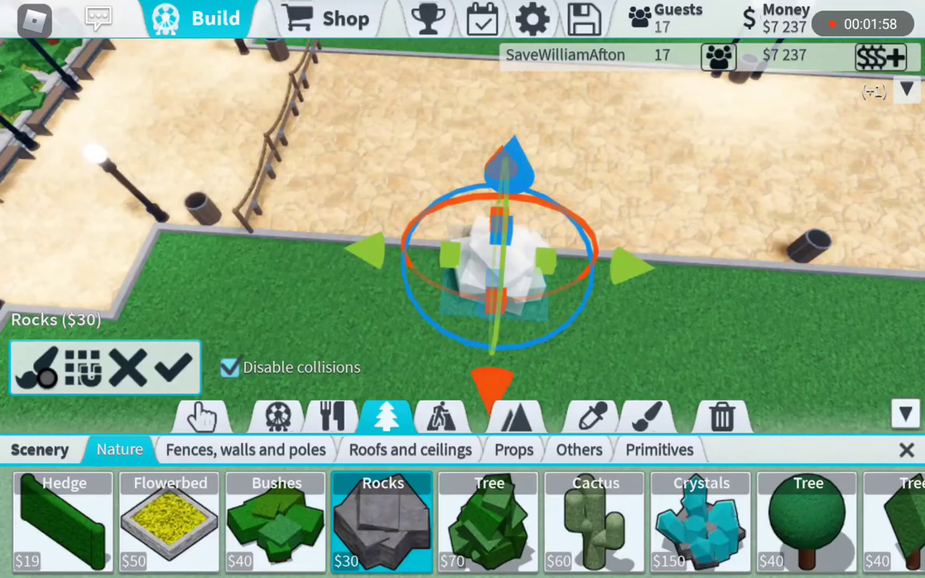
drag(723, 161, 241, 201)
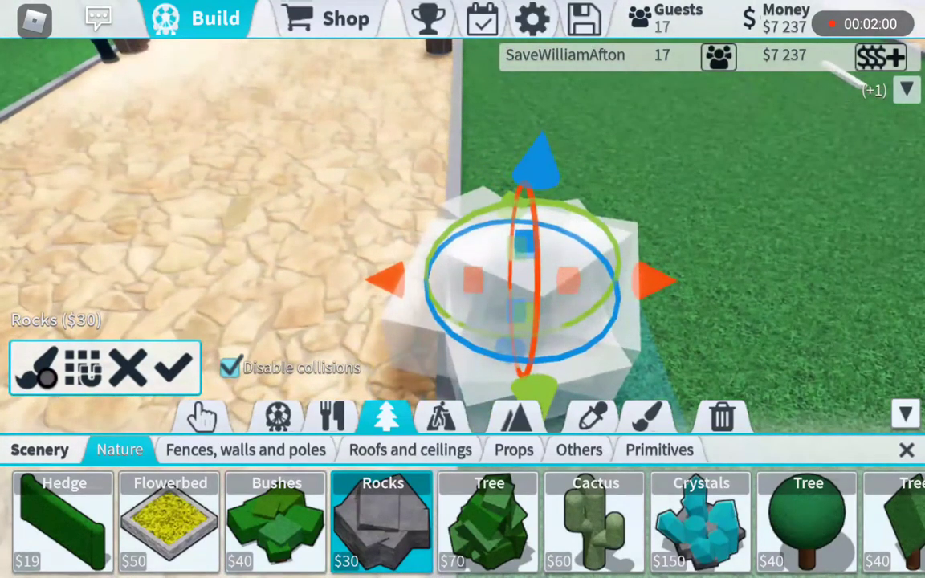
Enlarge, shrink, rotate and move the rock to the grass edge, then cancel it.
drag(568, 281, 659, 281)
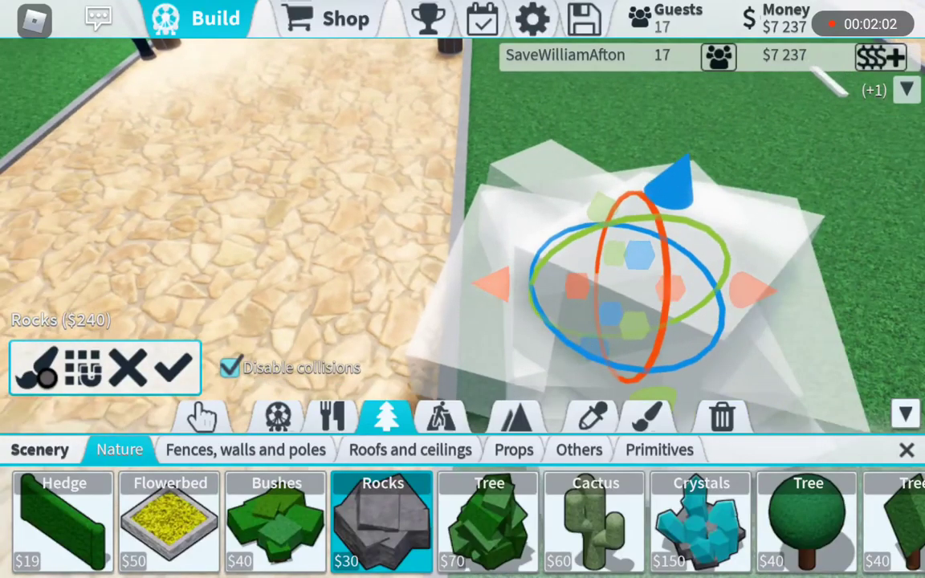
drag(241, 201, 562, 160)
drag(611, 266, 562, 201)
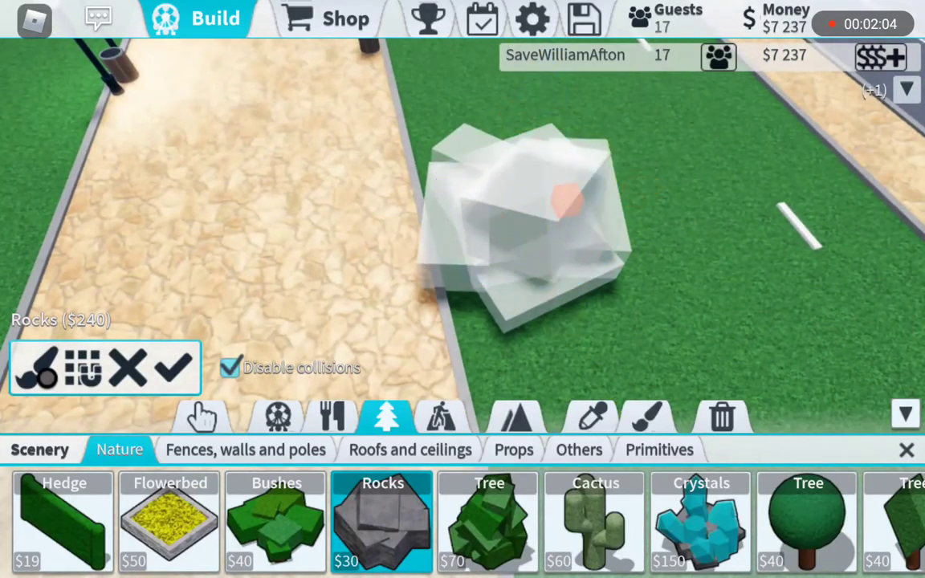
mouse_move(563, 337)
mouse_down()
mouse_move(562, 329)
mouse_move(514, 321)
mouse_up()
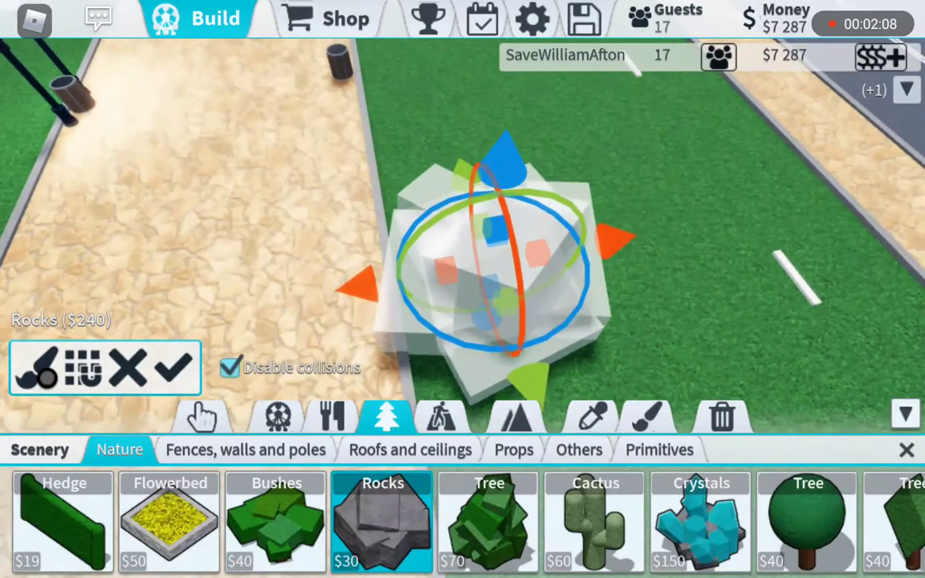
drag(611, 237, 450, 274)
drag(723, 241, 522, 241)
drag(618, 161, 643, 201)
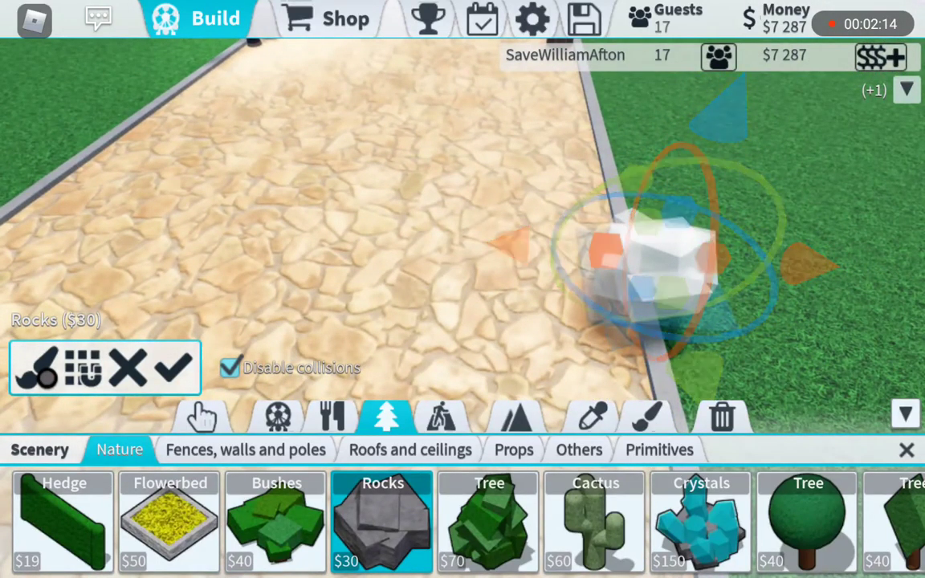
mouse_move(634, 294)
mouse_down()
mouse_move(691, 317)
mouse_move(563, 281)
mouse_move(449, 265)
mouse_up()
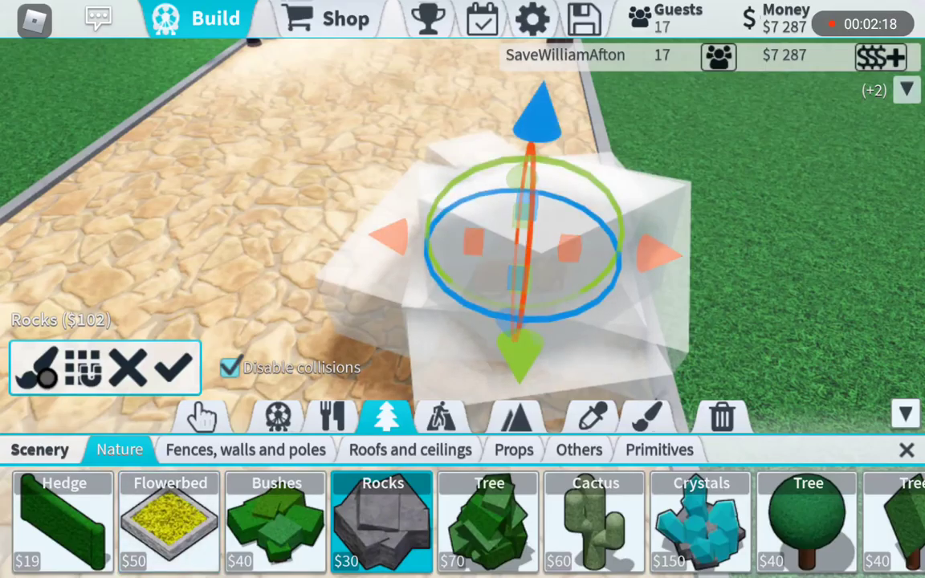
click(128, 368)
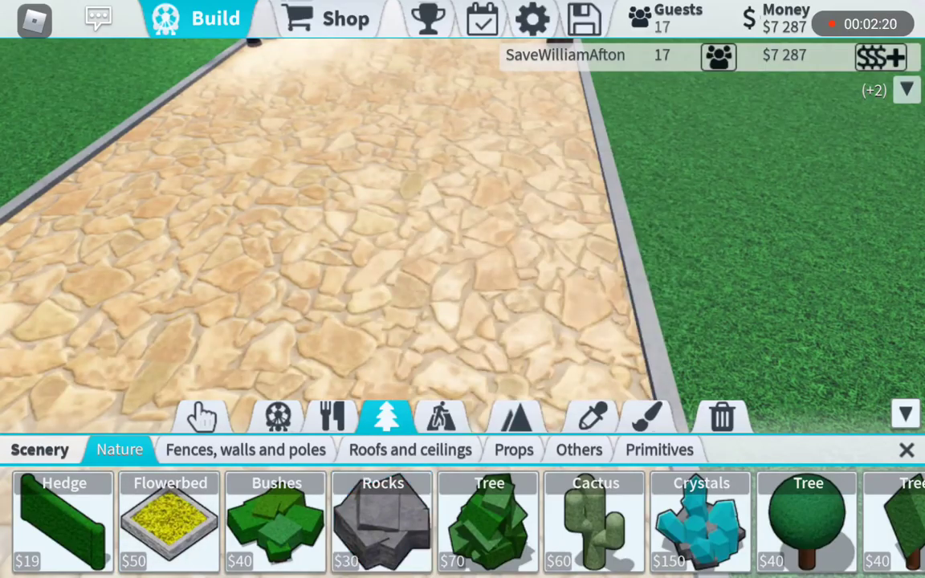
Try a tree on the grass beside the path and enlarge it.
click(489, 522)
mouse_move(450, 265)
mouse_down()
mouse_move(683, 193)
mouse_move(643, 257)
mouse_move(667, 232)
mouse_up()
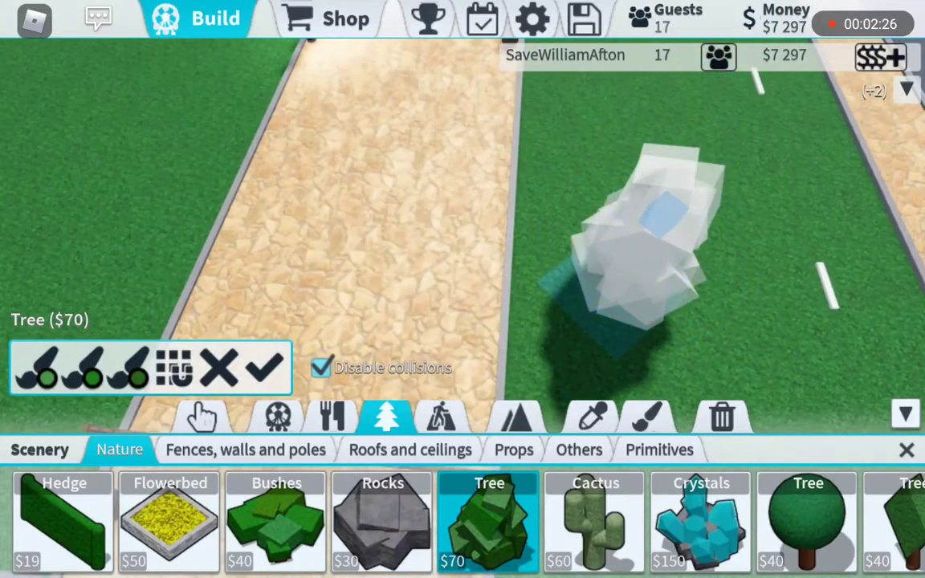
click(666, 233)
drag(402, 201, 482, 161)
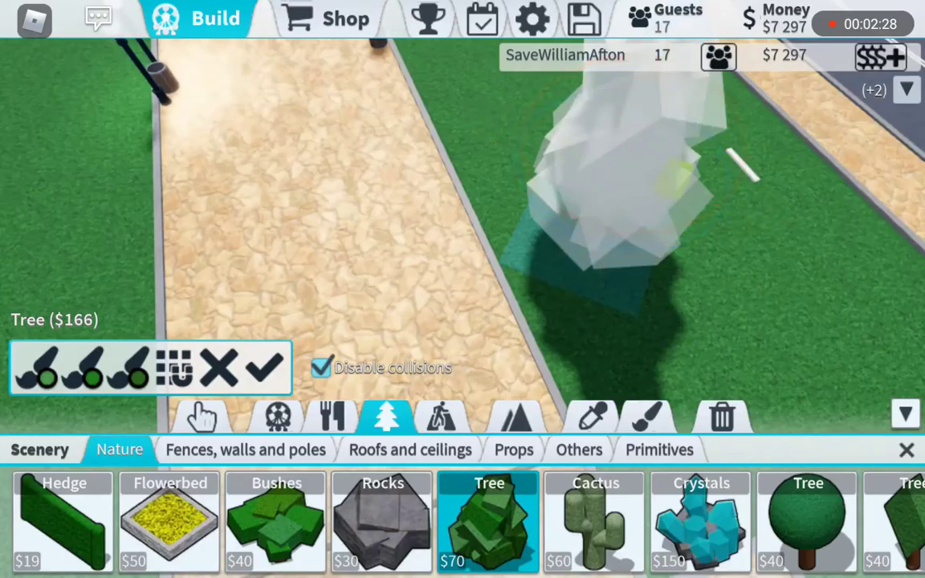
click(626, 177)
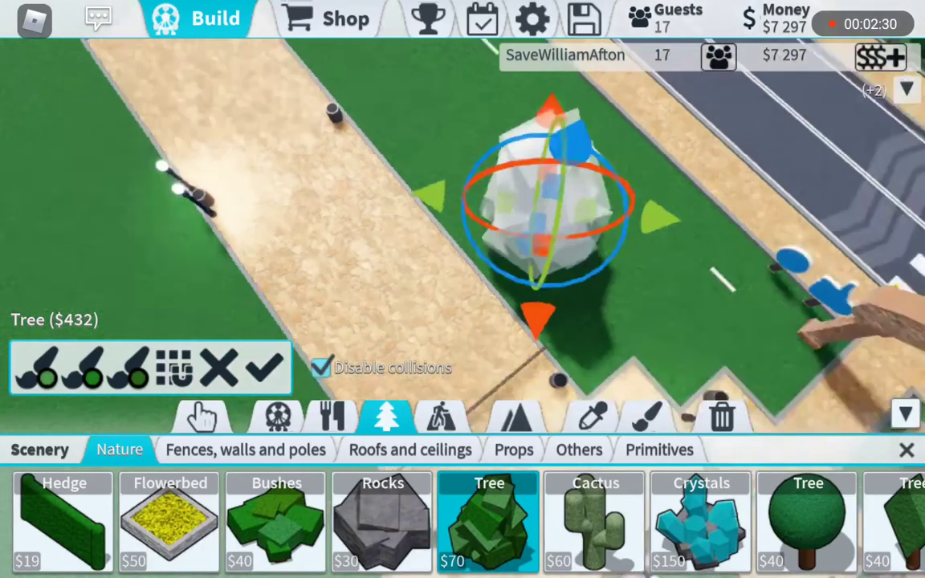
mouse_move(402, 201)
mouse_down()
mouse_move(321, 282)
mouse_move(362, 281)
mouse_up()
scroll(462, 522, right, 2)
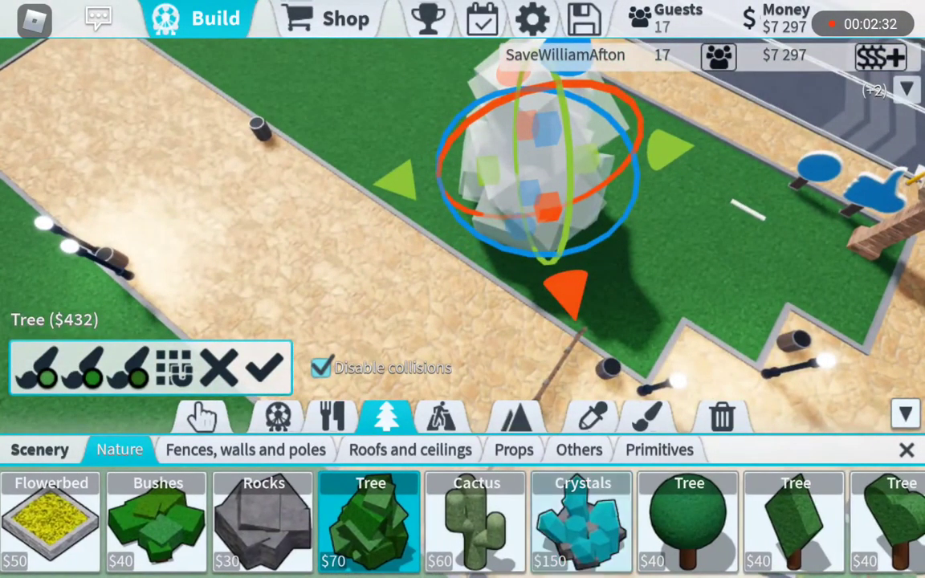
Place a Crystals cluster on the grass, enlarging and rotating it.
click(582, 522)
drag(401, 201, 321, 281)
drag(594, 241, 634, 193)
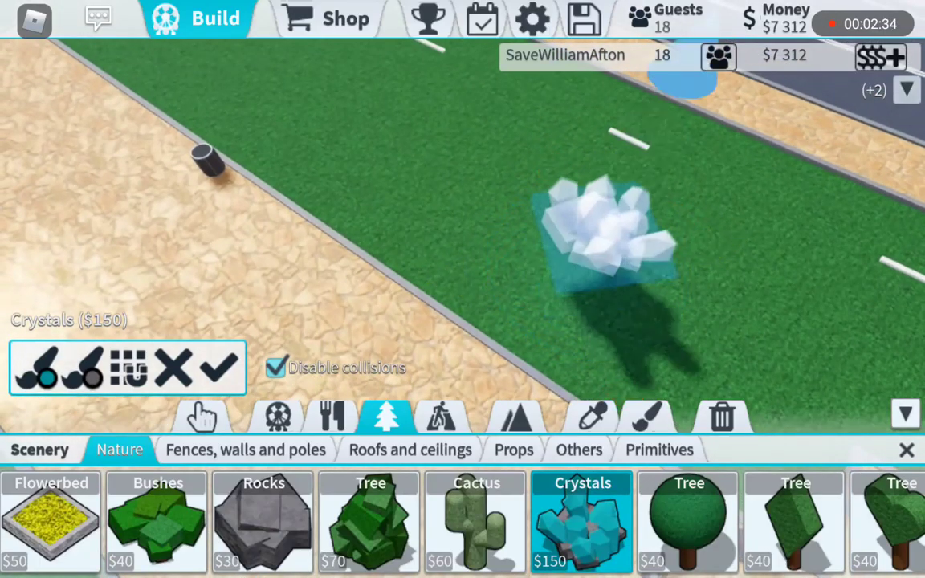
mouse_move(747, 185)
mouse_down()
mouse_move(642, 273)
mouse_move(627, 144)
mouse_up()
mouse_move(658, 322)
mouse_down()
mouse_move(562, 241)
mouse_move(626, 265)
mouse_up()
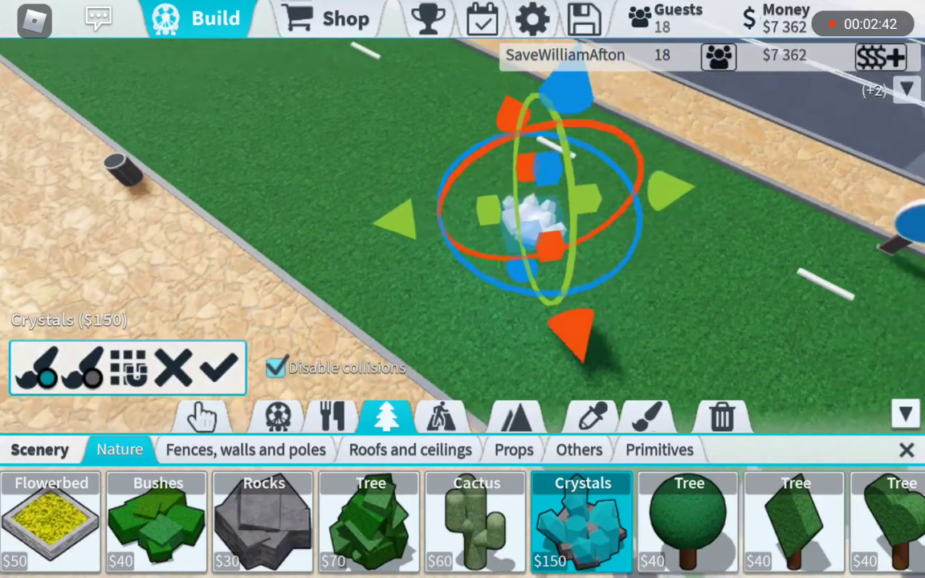
drag(723, 241, 241, 241)
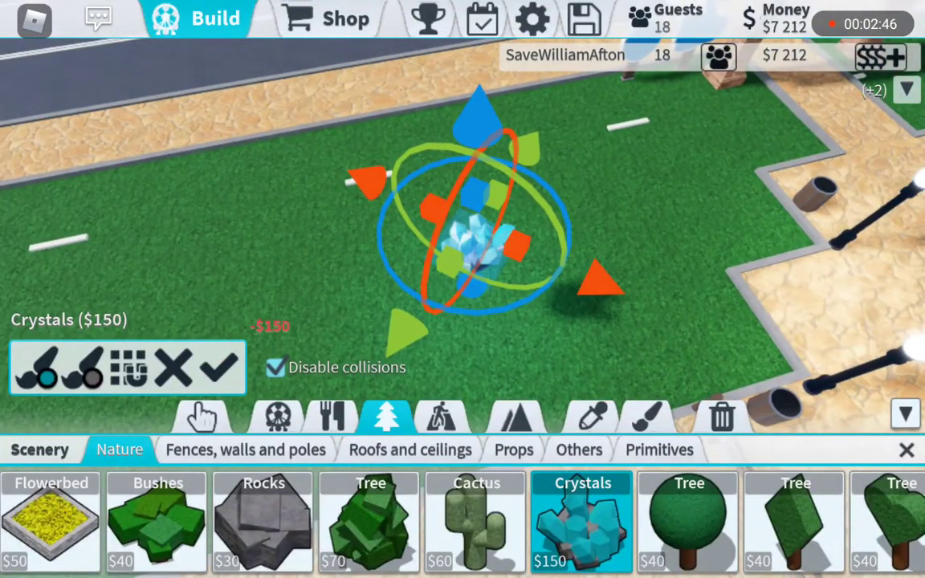
Delete the crystal cluster and copy a cobblestone path tile.
click(722, 416)
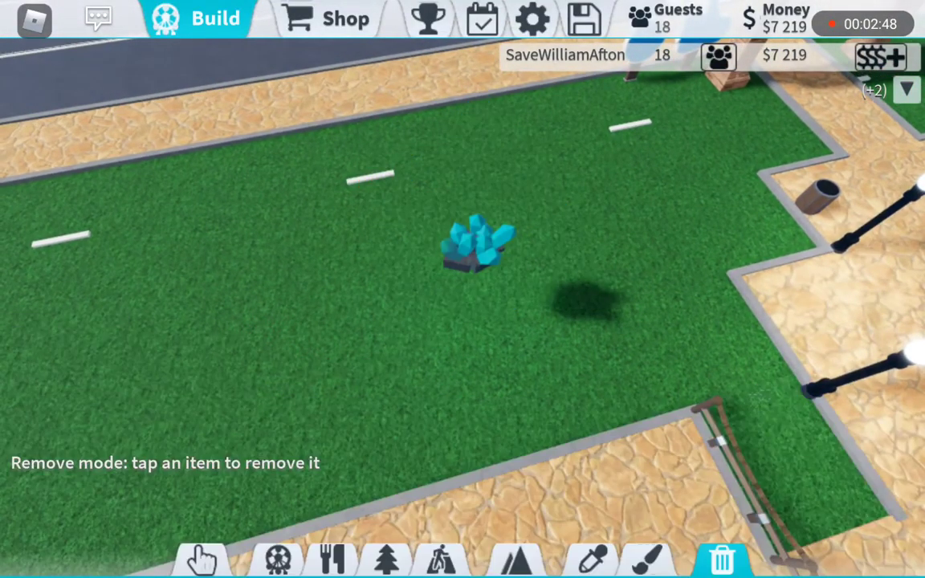
click(478, 244)
drag(482, 321, 361, 257)
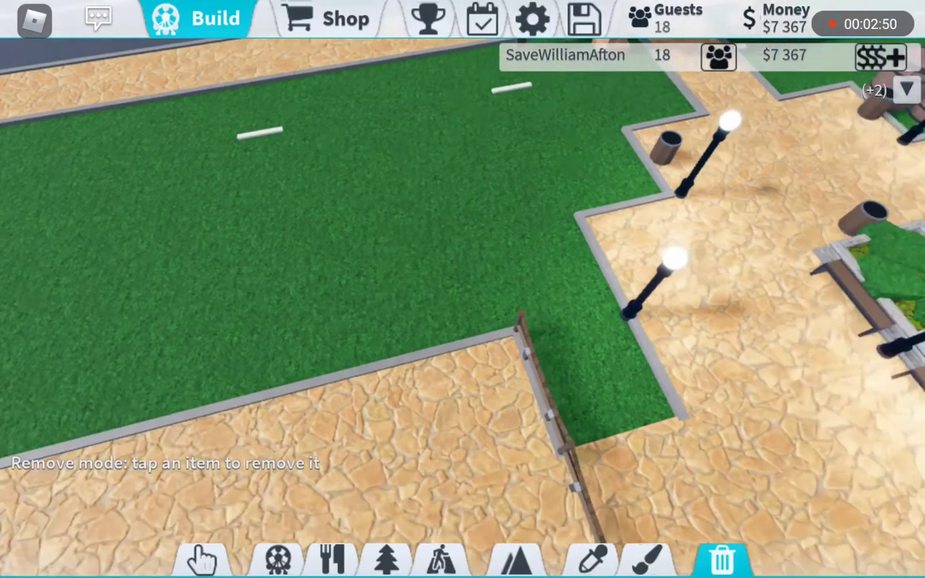
click(595, 558)
click(450, 449)
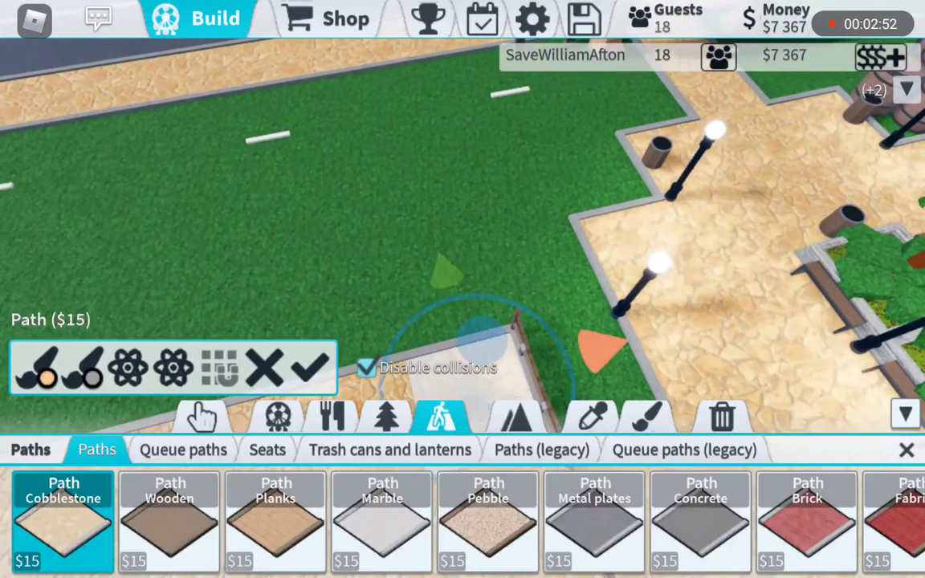
Place the copied cobblestone tile beyond the wooden fence.
drag(466, 337, 514, 306)
click(309, 368)
drag(322, 201, 563, 241)
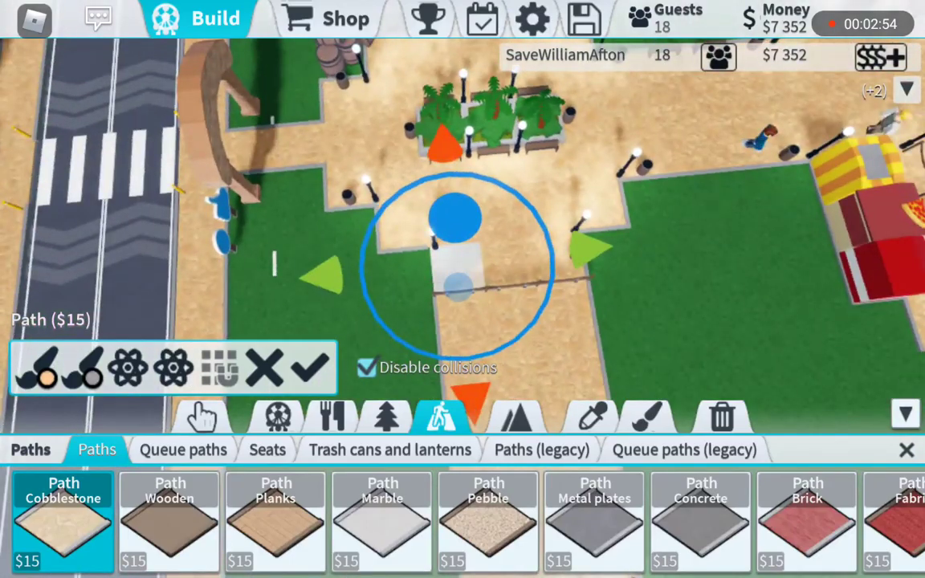
drag(402, 161, 402, 241)
click(649, 416)
click(906, 451)
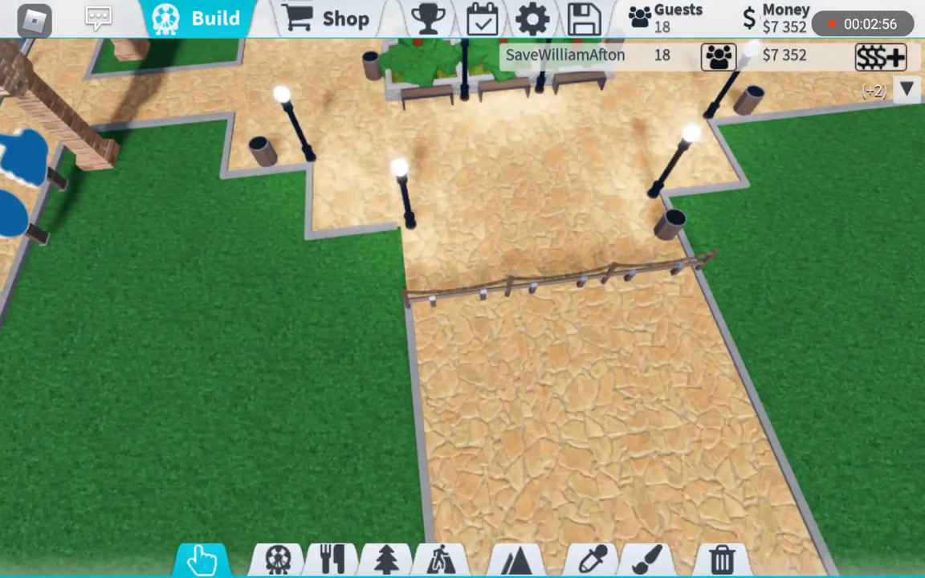
Open the new path's settings and close them again.
drag(562, 160, 322, 321)
drag(482, 160, 321, 282)
click(594, 559)
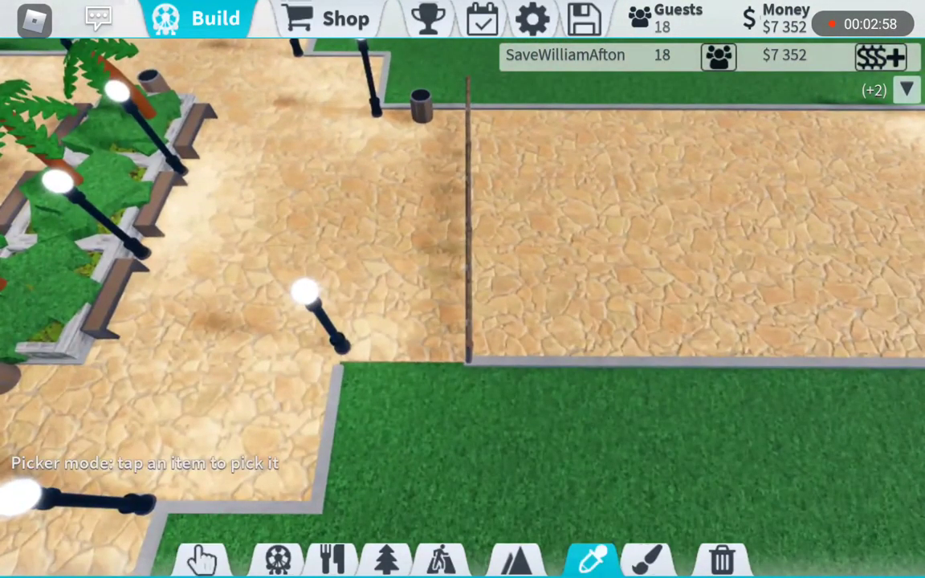
click(203, 559)
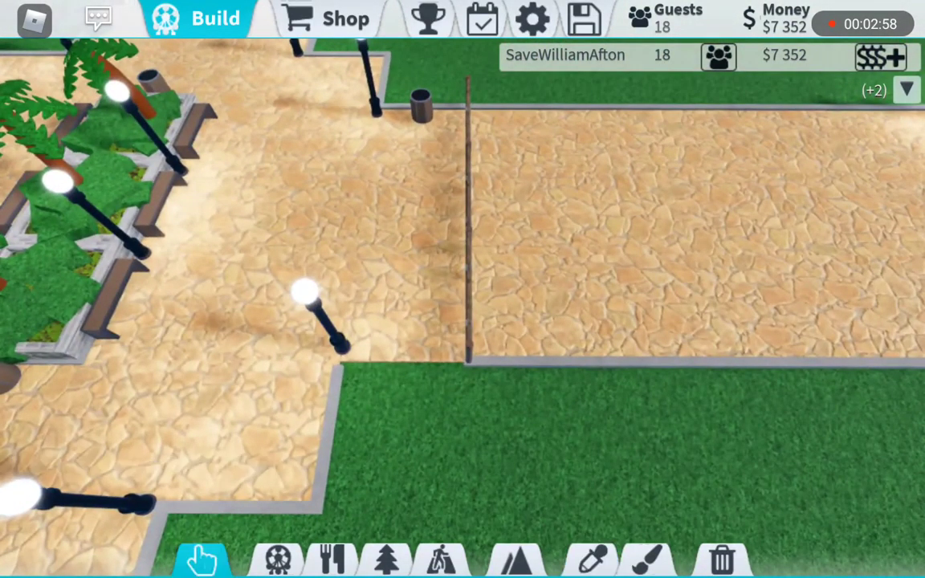
click(643, 241)
scroll(562, 361, down, 3)
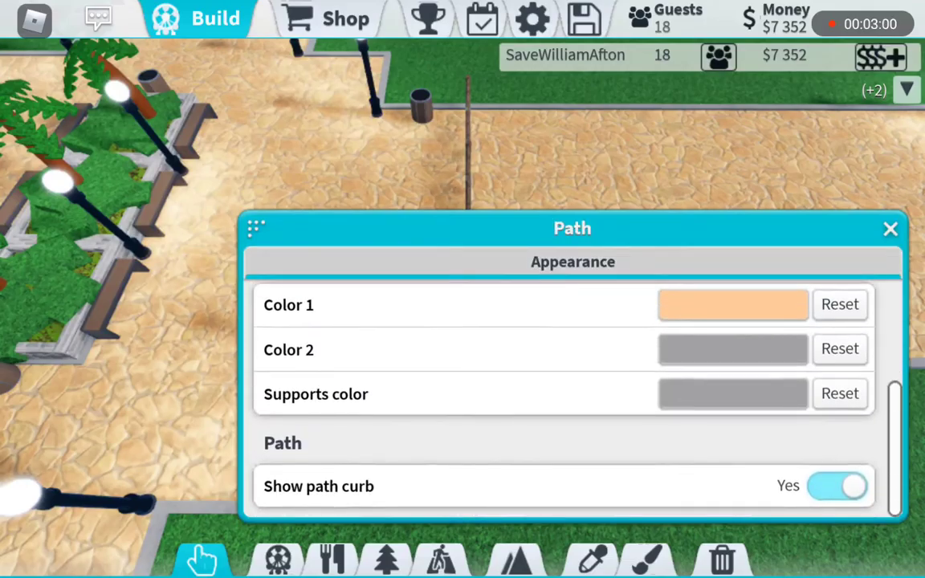
click(891, 228)
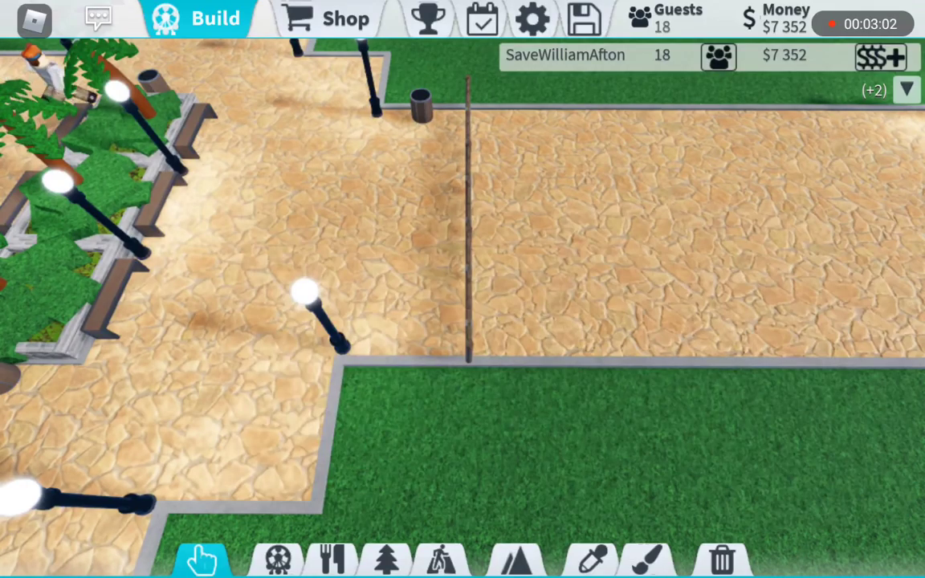
scroll(462, 289, down, 5)
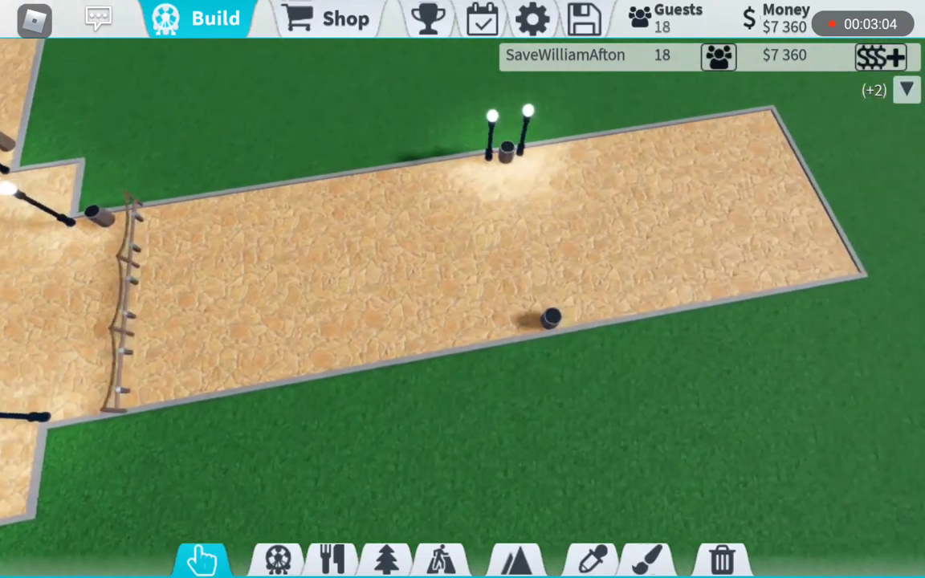
scroll(463, 289, up, 5)
Copy the lamp and precisely place two lanterns beside the bin.
click(594, 558)
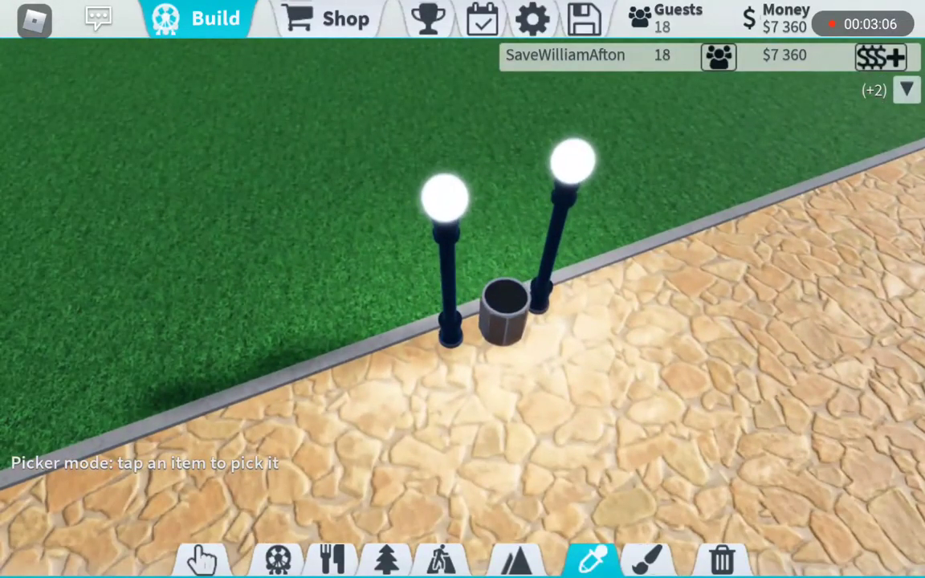
click(447, 241)
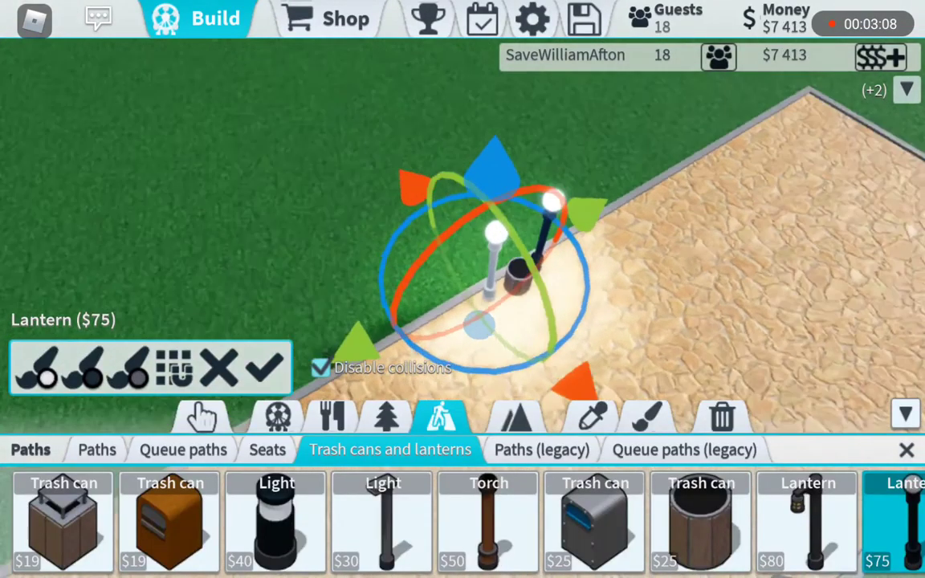
click(906, 90)
click(201, 165)
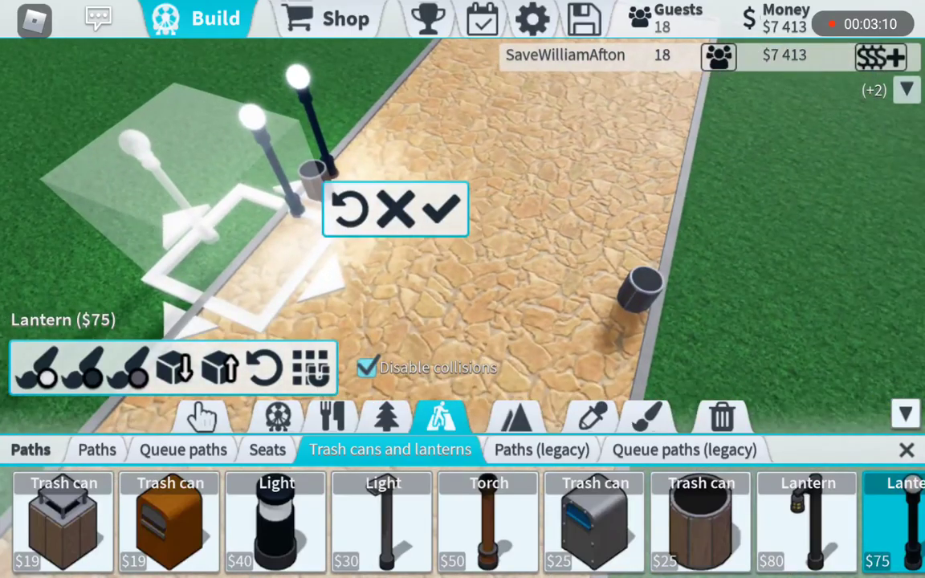
mouse_move(241, 241)
mouse_down()
mouse_move(579, 289)
mouse_move(562, 257)
mouse_up()
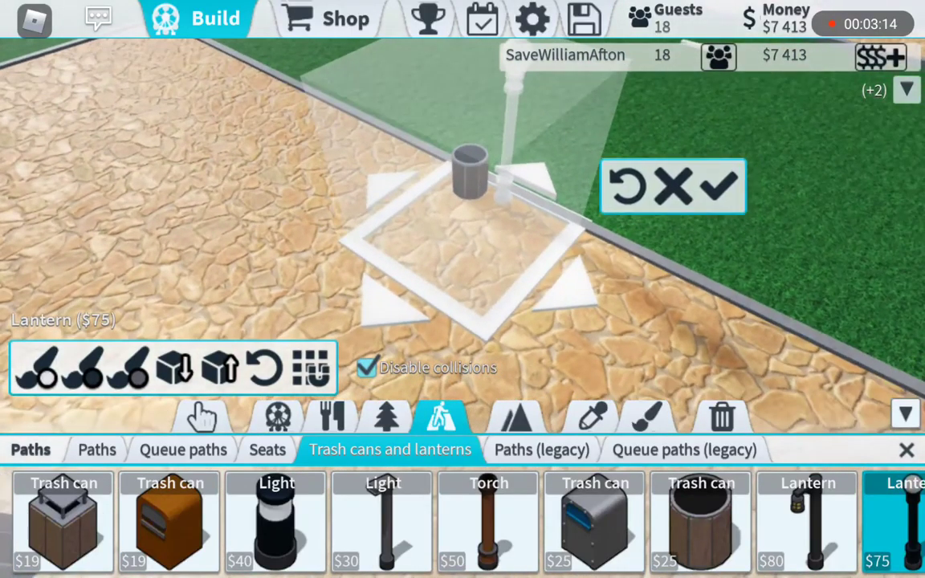
click(727, 368)
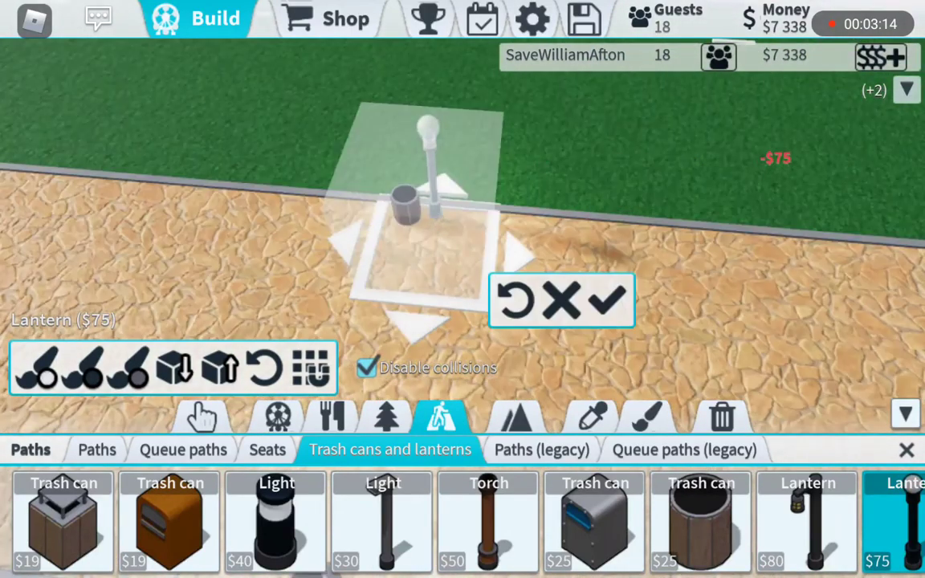
drag(595, 265, 514, 273)
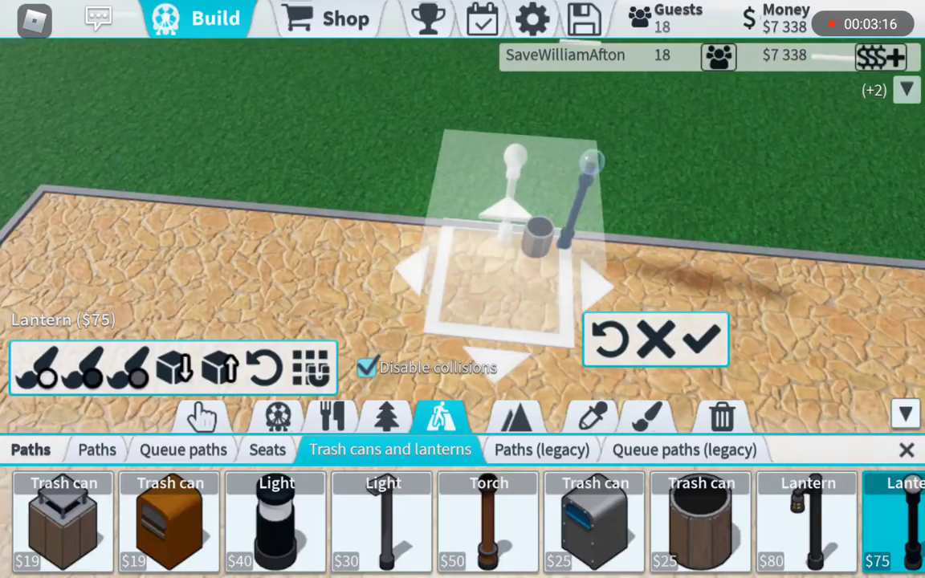
click(707, 341)
Open the lantern's settings and close them.
click(596, 416)
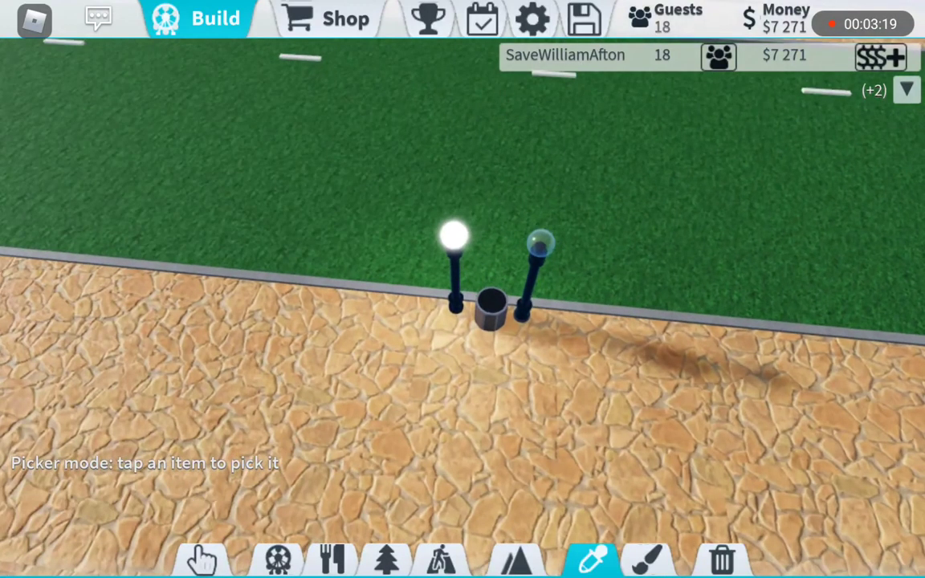
click(206, 558)
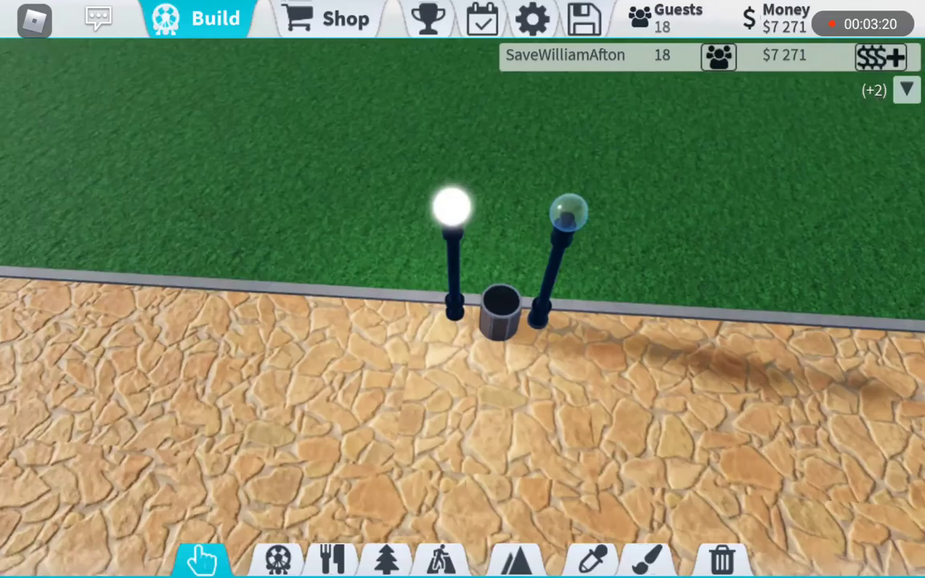
drag(463, 361, 463, 281)
click(590, 265)
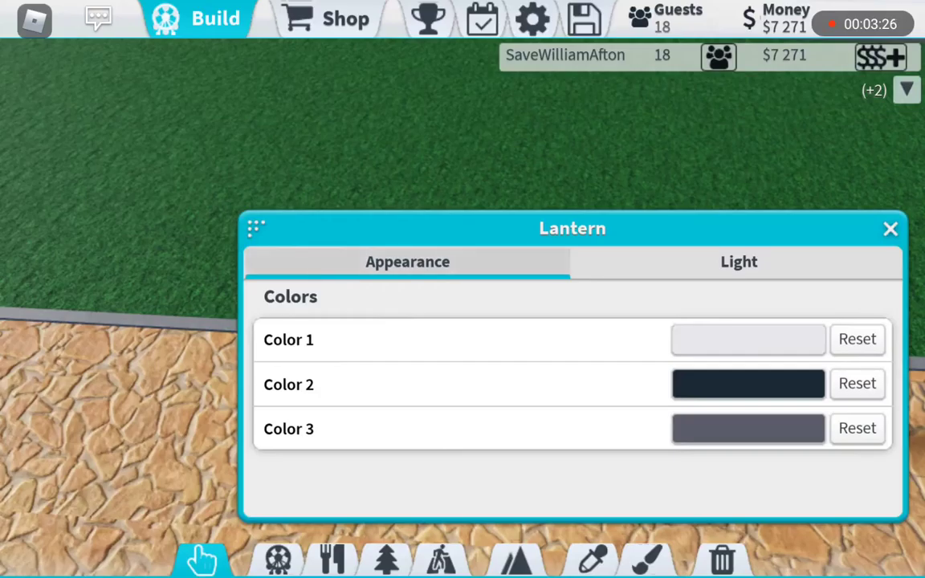
click(891, 228)
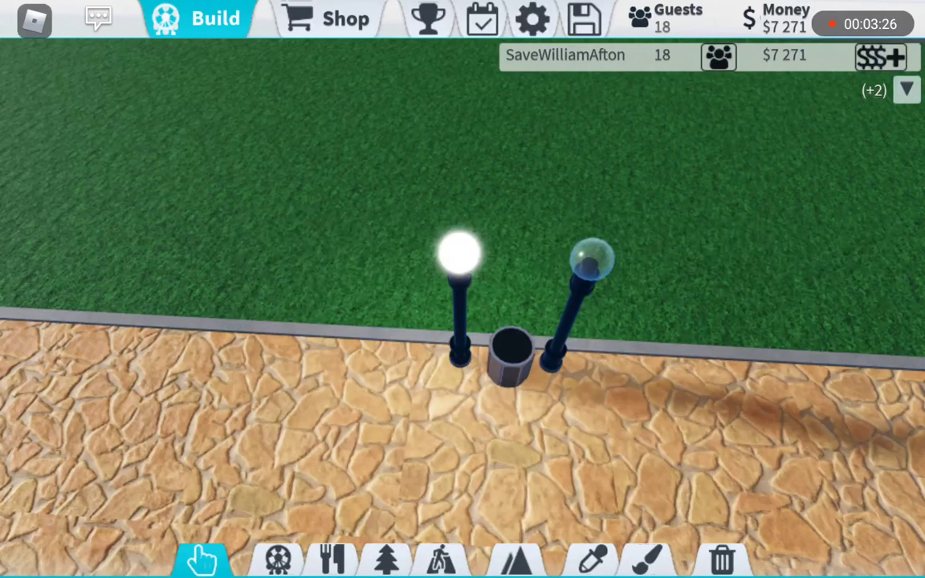
Remove a stone path section and fill the gap with a matching path piece.
click(722, 559)
click(690, 433)
click(595, 558)
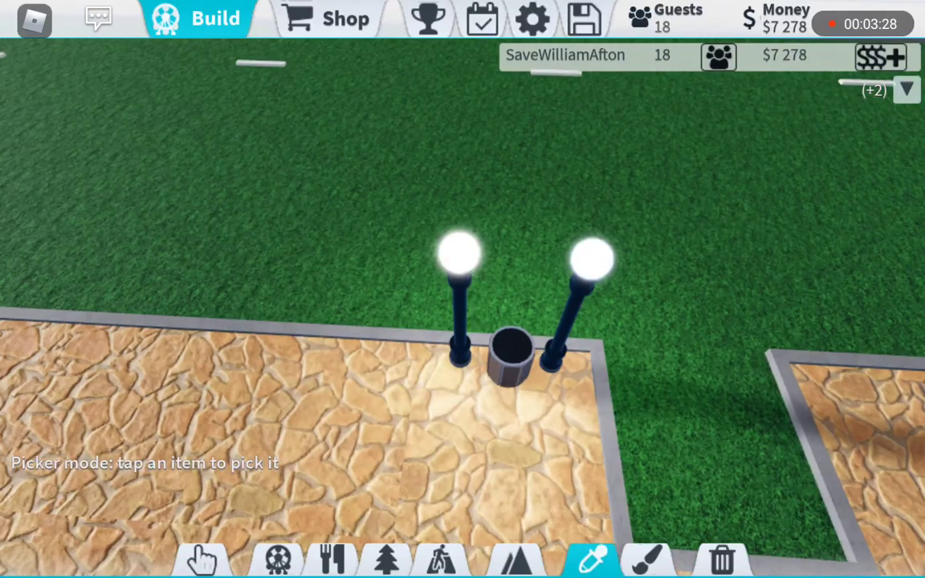
click(321, 417)
click(787, 377)
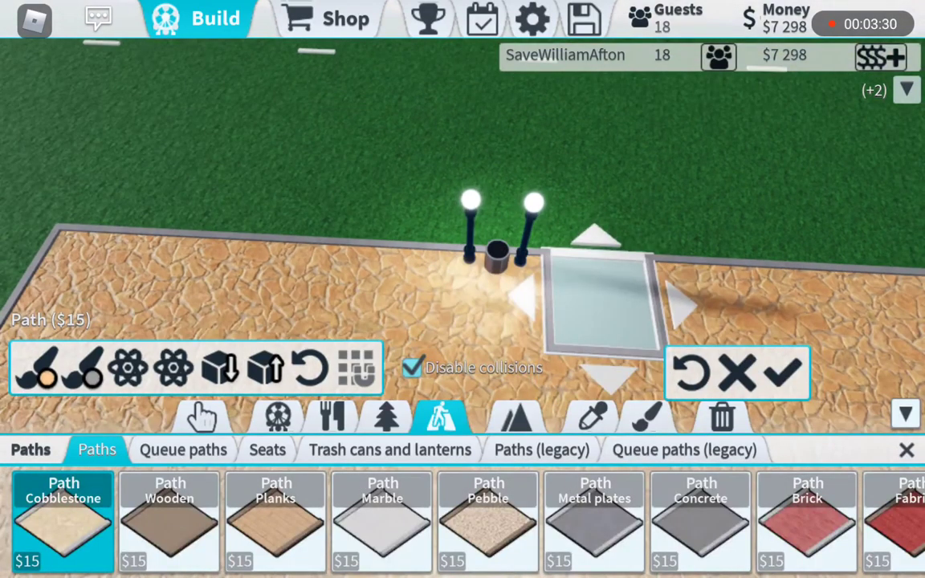
click(906, 90)
click(906, 153)
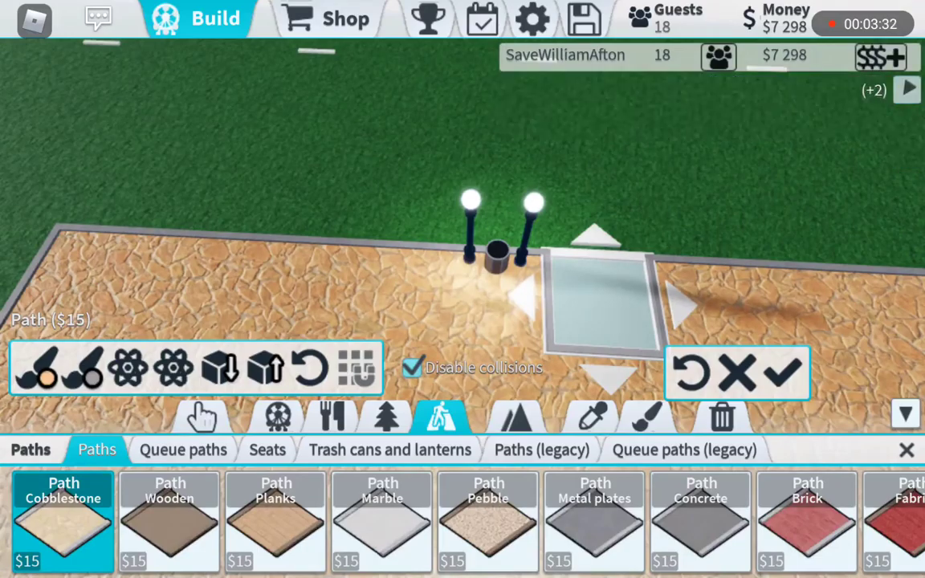
click(786, 371)
click(906, 450)
scroll(463, 240, down, 5)
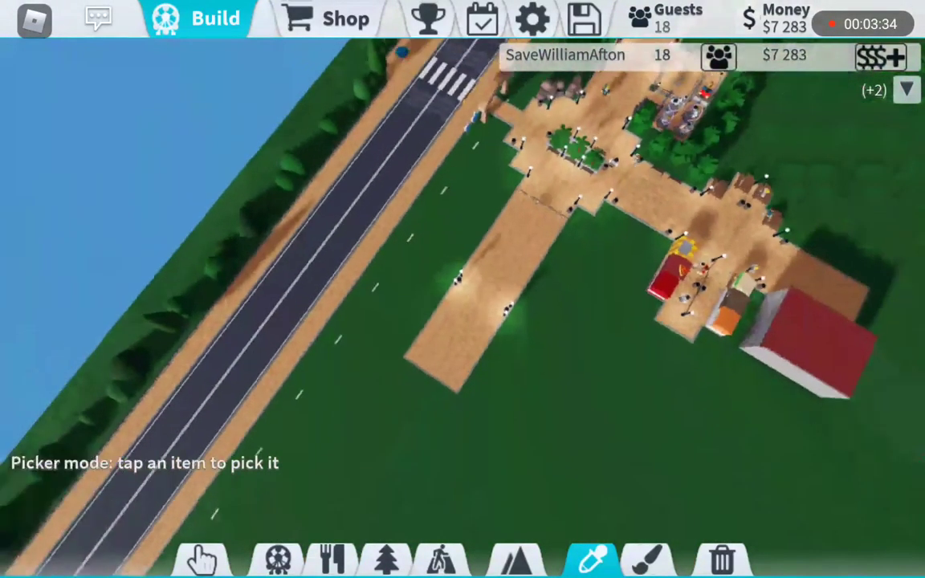
scroll(463, 241, down, 5)
Expand and collapse the player list, then turn the view over the park.
click(906, 90)
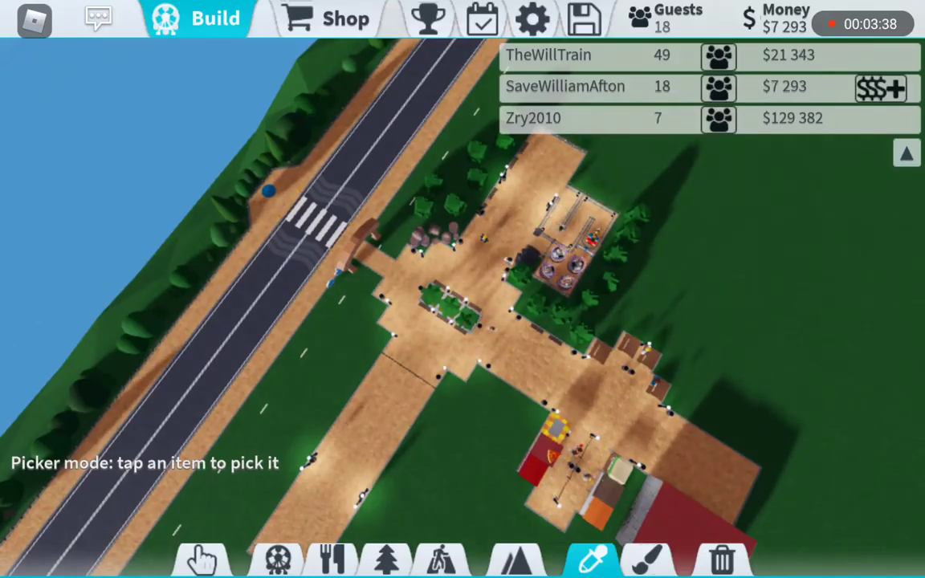
click(906, 152)
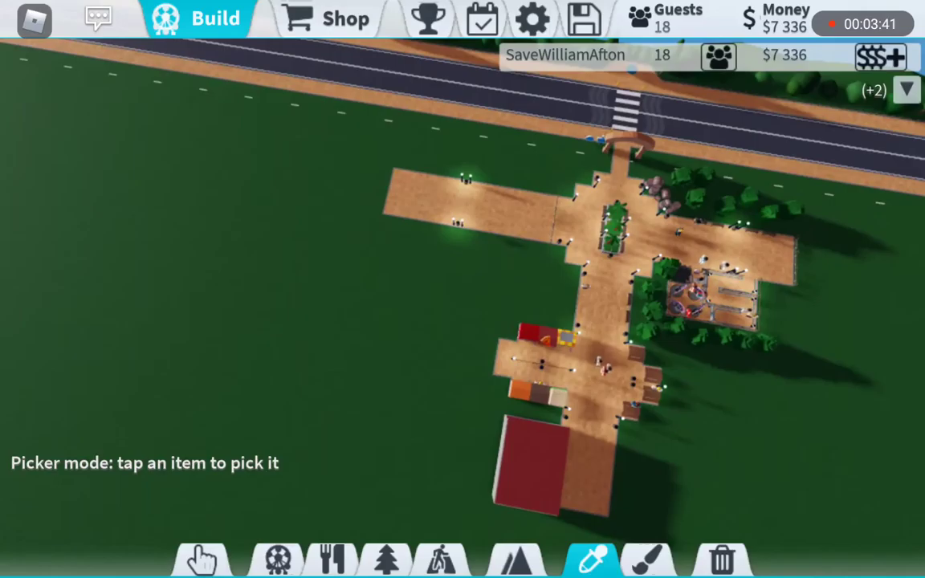
scroll(514, 306, up, 4)
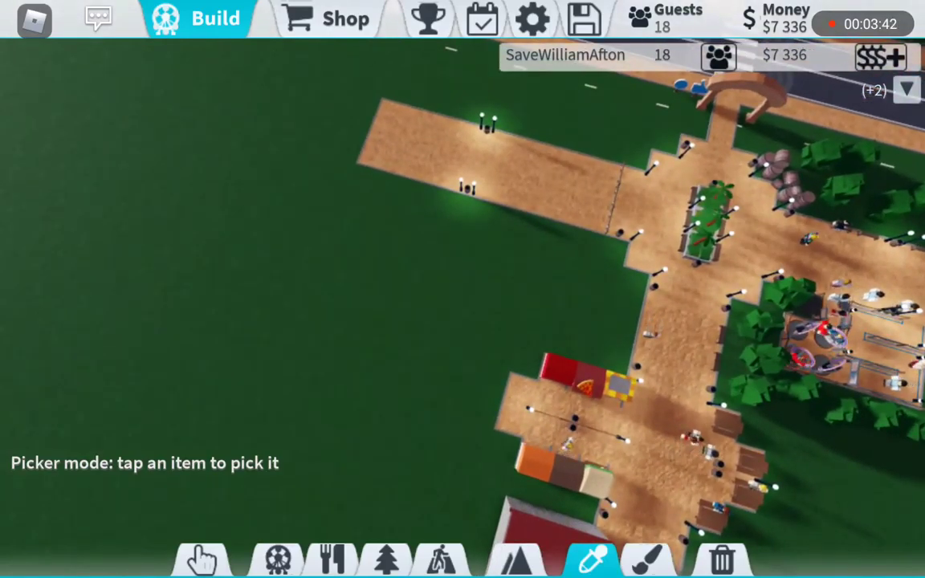
drag(463, 289, 562, 289)
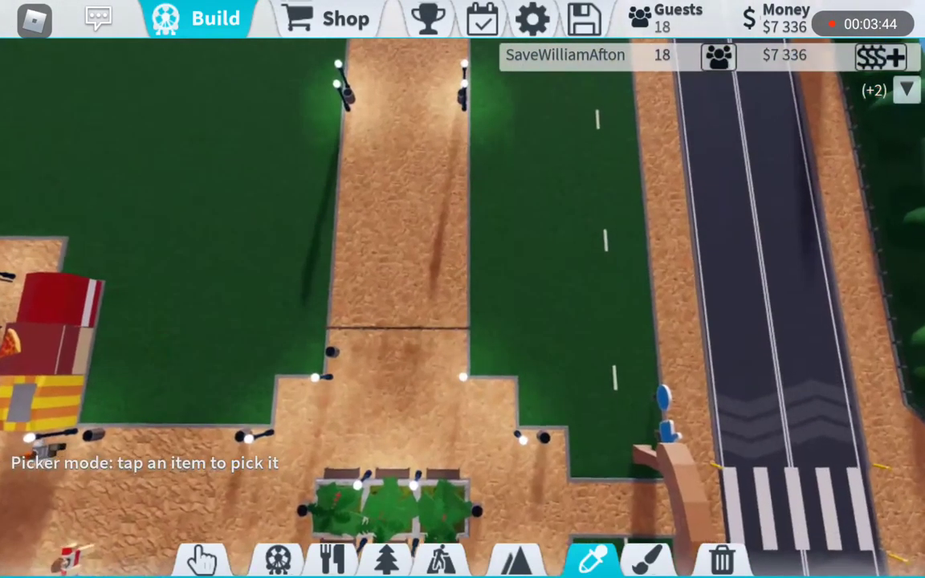
scroll(463, 289, up, 5)
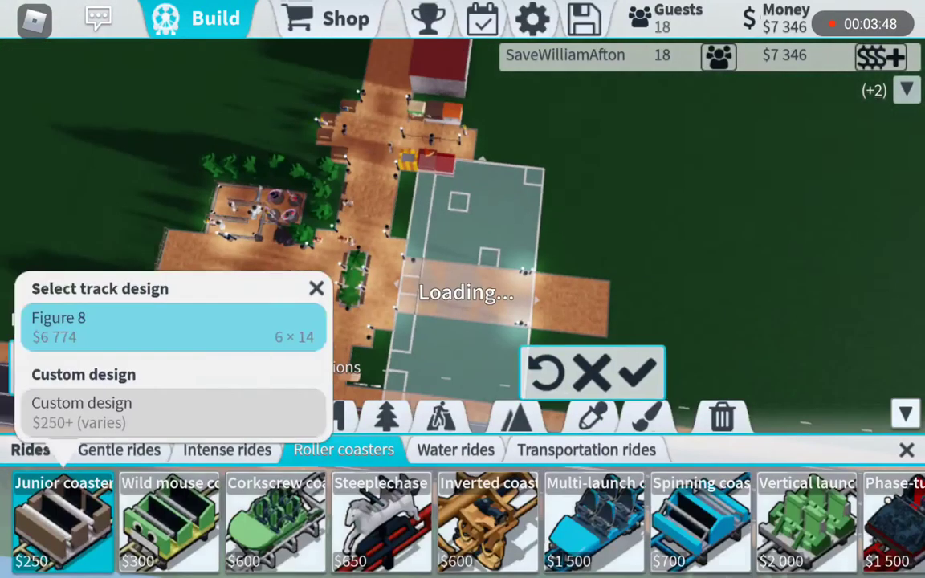
Place a custom junior coaster station on the grass near the path.
click(116, 340)
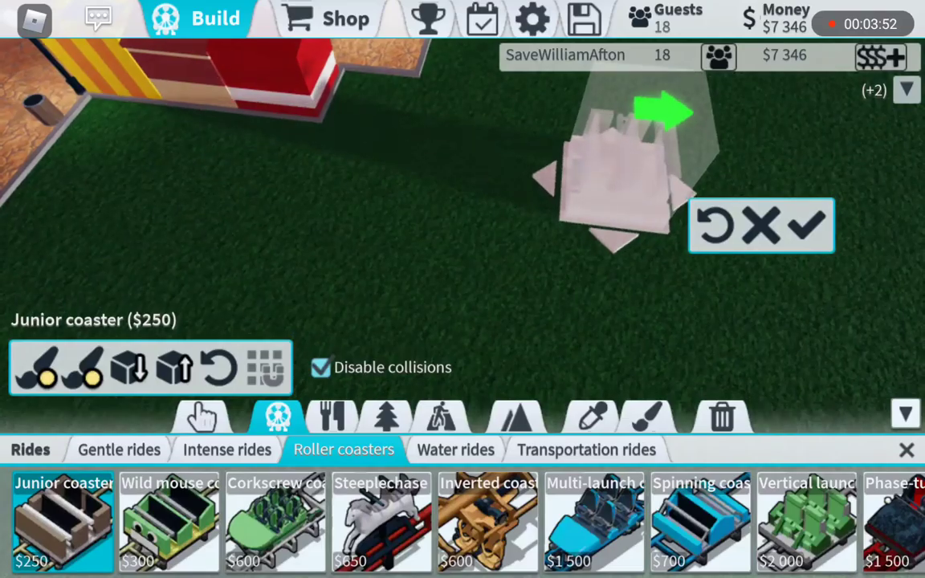
scroll(463, 241, down, 5)
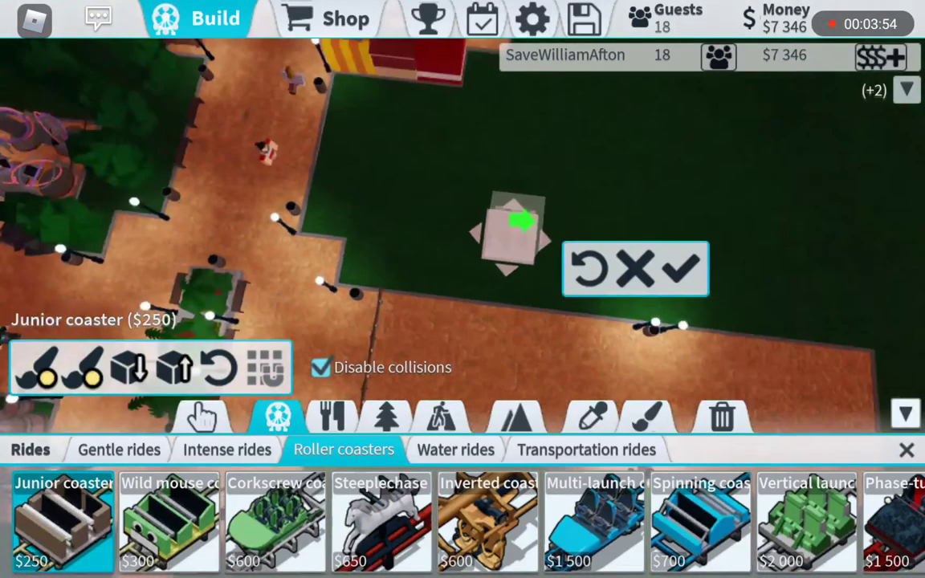
scroll(463, 241, down, 3)
scroll(462, 241, up, 4)
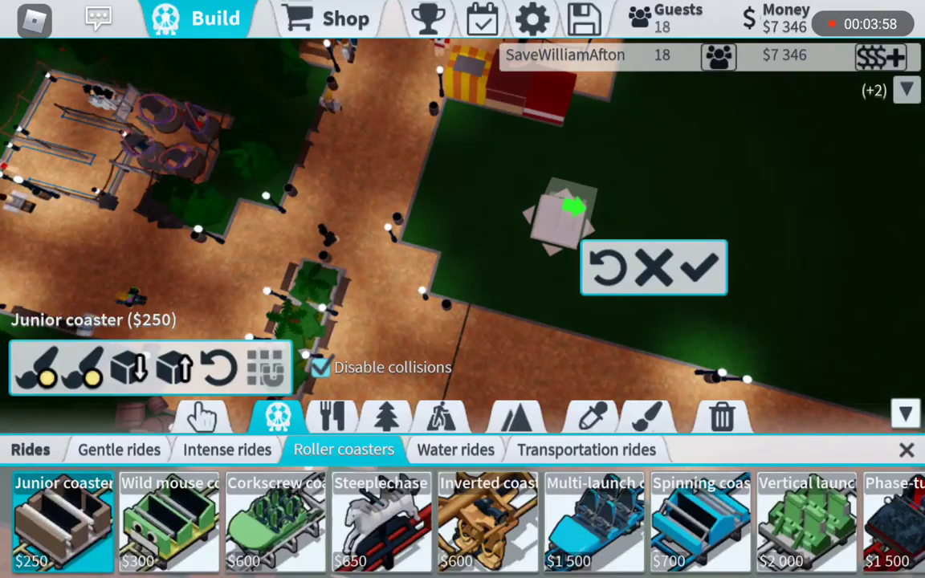
drag(562, 257, 424, 189)
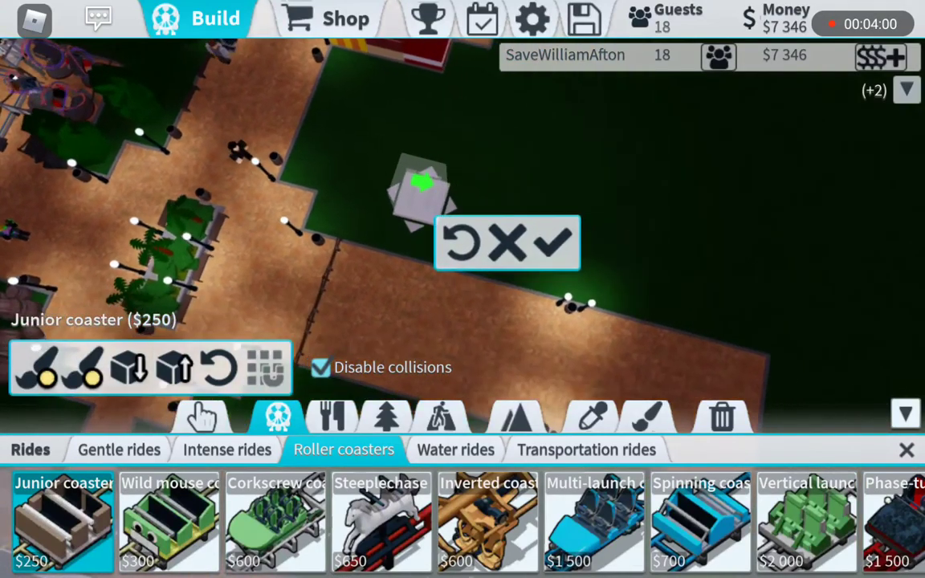
click(894, 522)
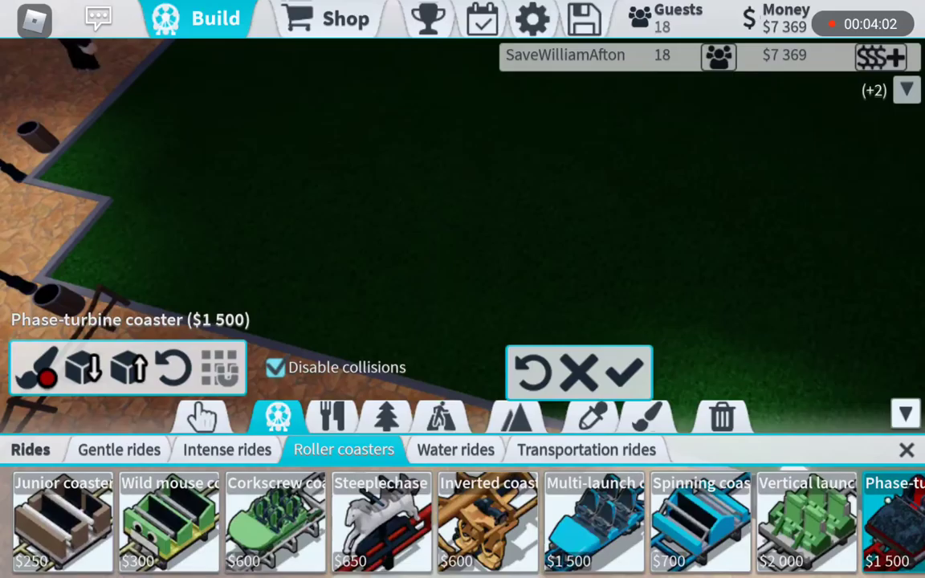
click(63, 522)
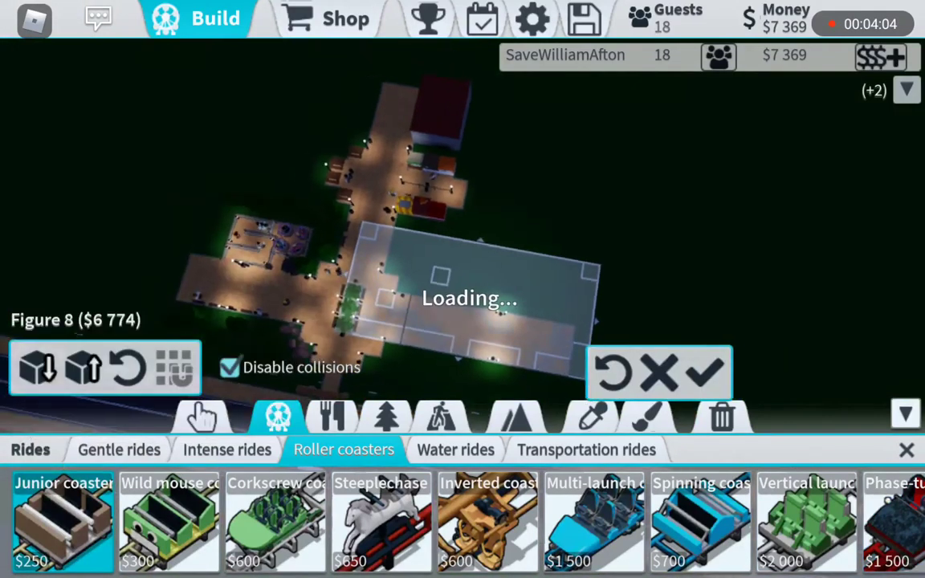
click(168, 412)
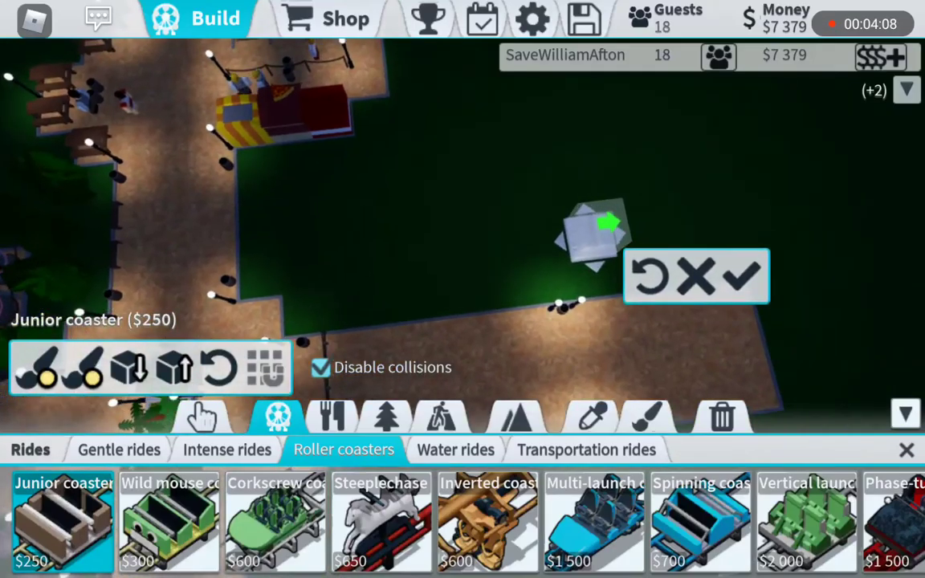
drag(402, 201, 321, 185)
drag(578, 157, 544, 201)
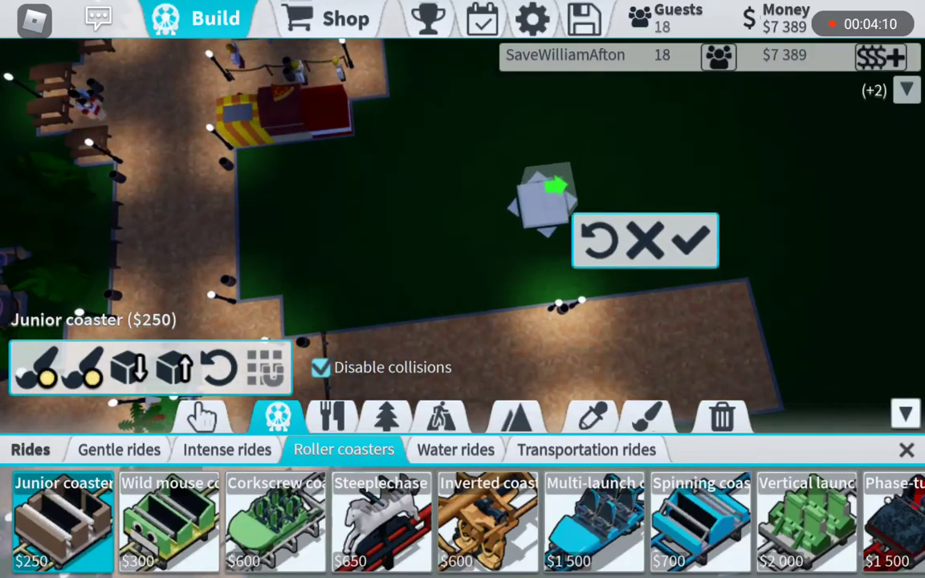
click(689, 239)
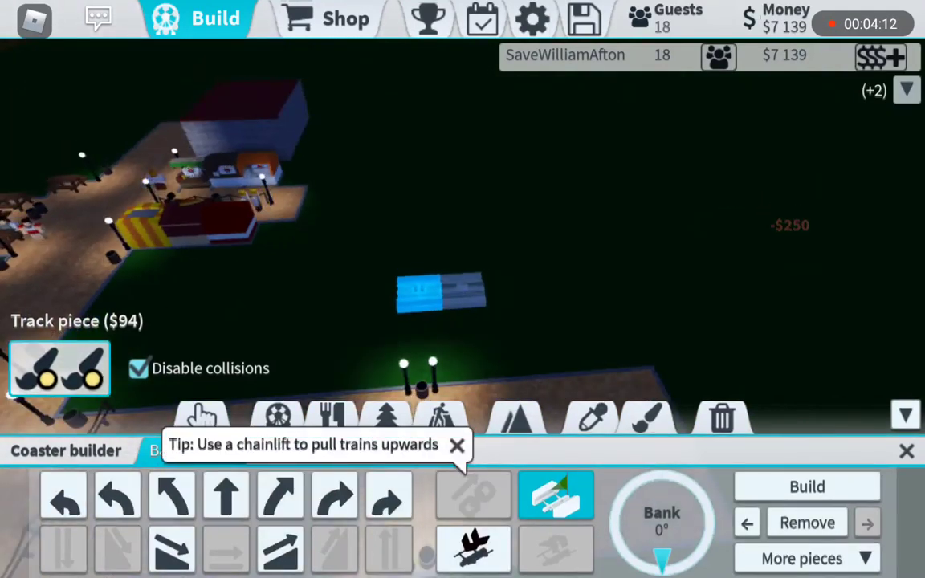
Add two straight track pieces and dismiss the chainlift tip.
click(807, 486)
click(807, 486)
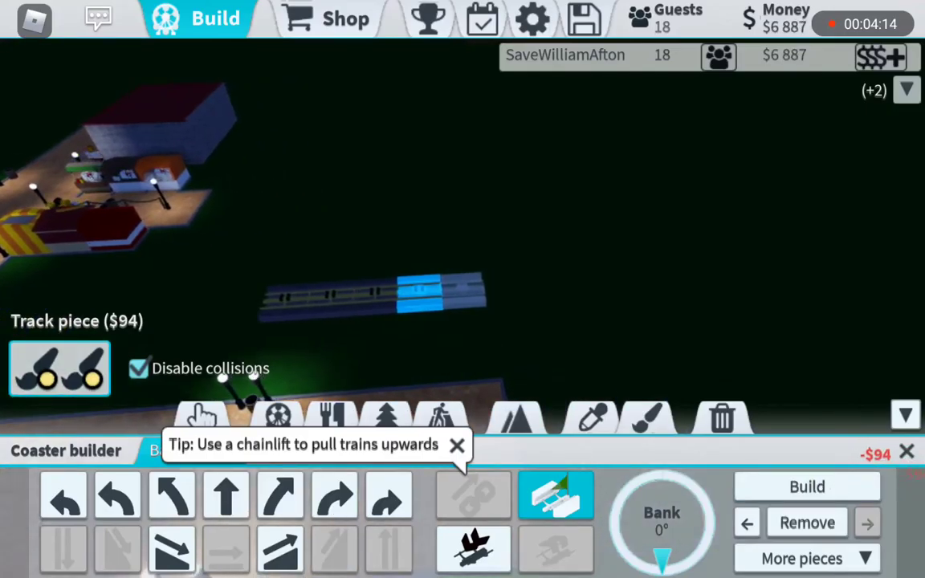
click(457, 444)
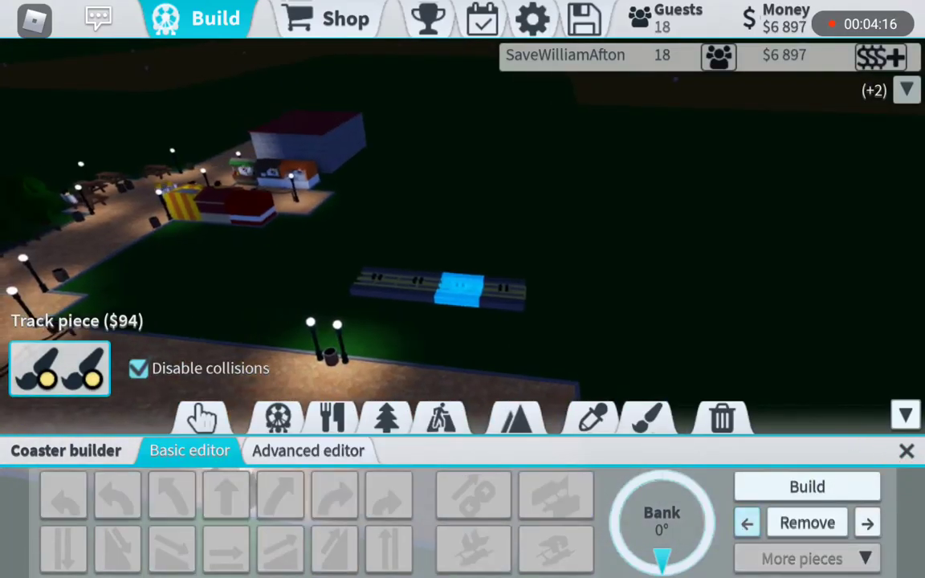
drag(321, 241, 441, 241)
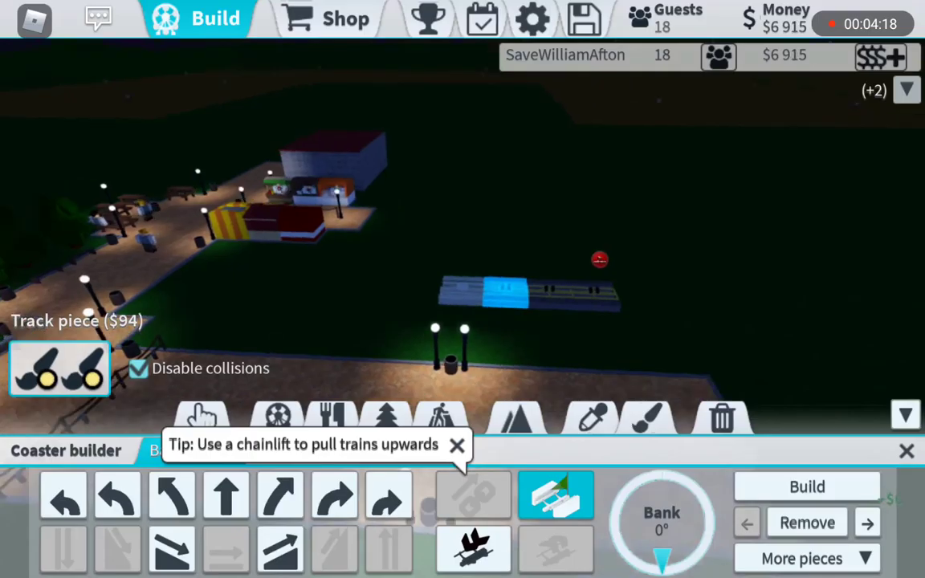
scroll(462, 241, up, 3)
Open the Advanced editor and set the next piece's track feature to Chainlift.
drag(562, 200, 321, 201)
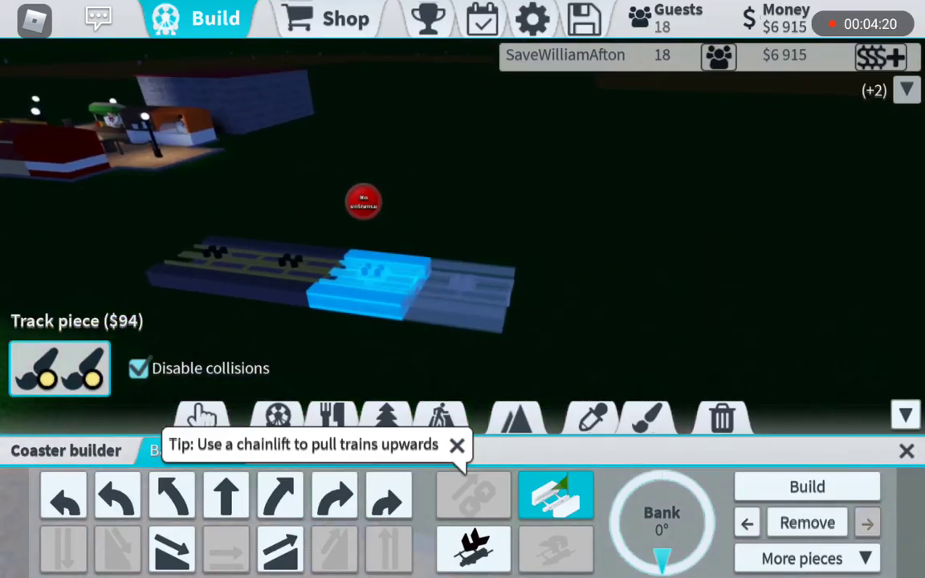
click(457, 445)
click(308, 450)
drag(481, 201, 321, 200)
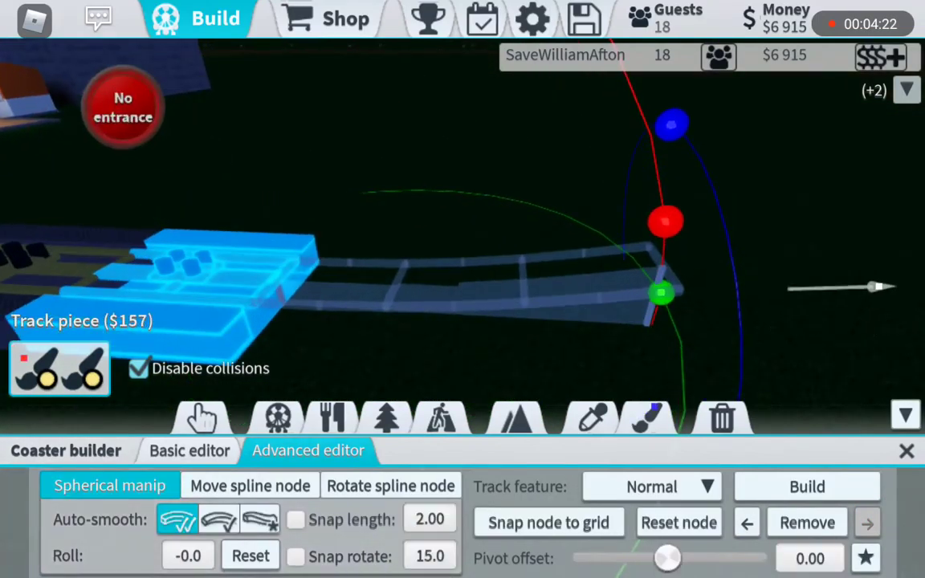
scroll(463, 241, down, 3)
drag(482, 200, 321, 241)
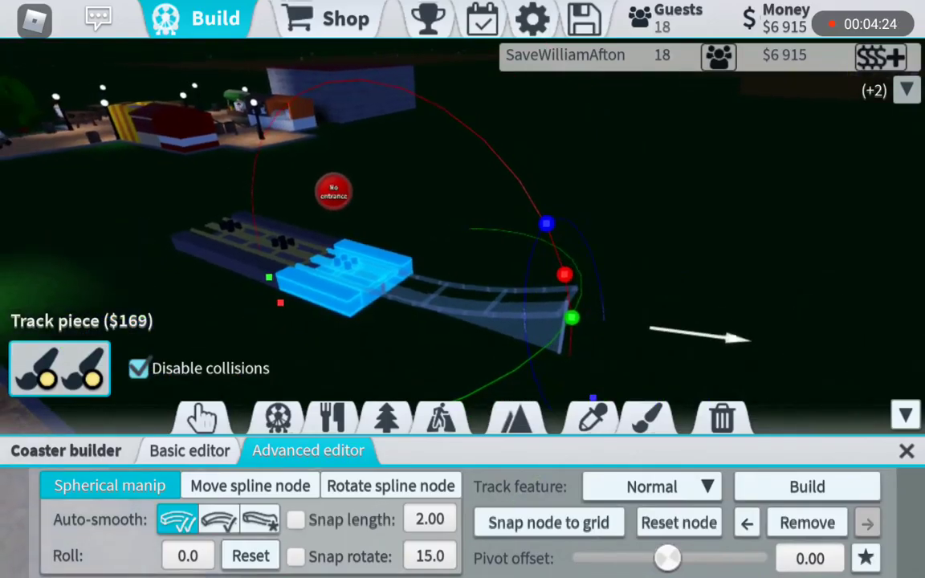
click(652, 487)
click(579, 337)
Set roll smoothing to Smooth (continuous) and build the curved chainlift piece.
drag(482, 201, 321, 225)
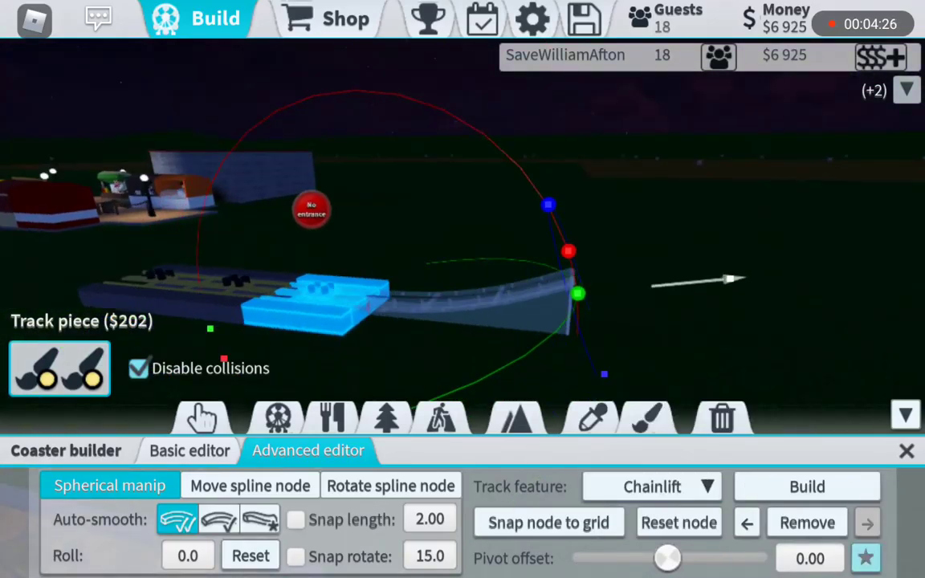
click(865, 558)
click(775, 507)
click(723, 429)
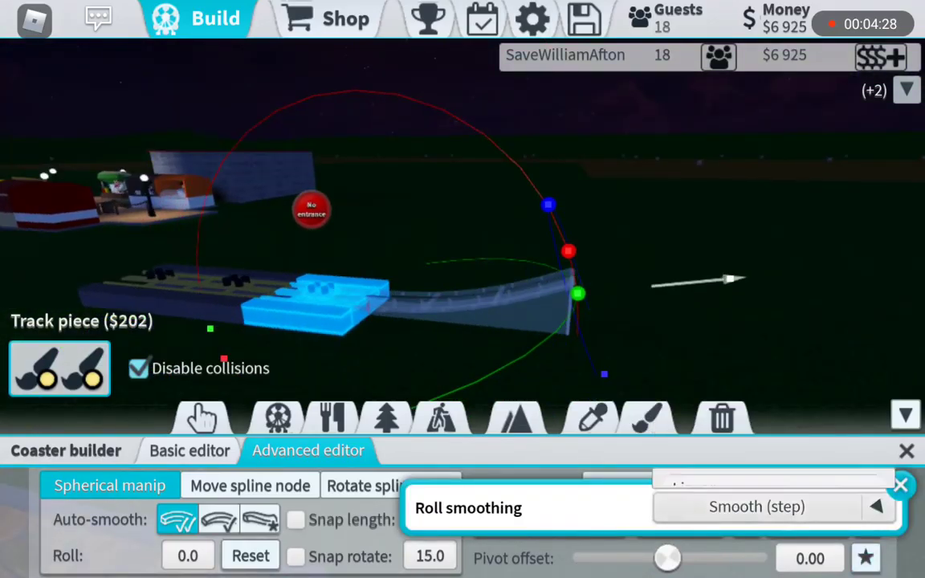
click(775, 507)
click(739, 464)
click(775, 507)
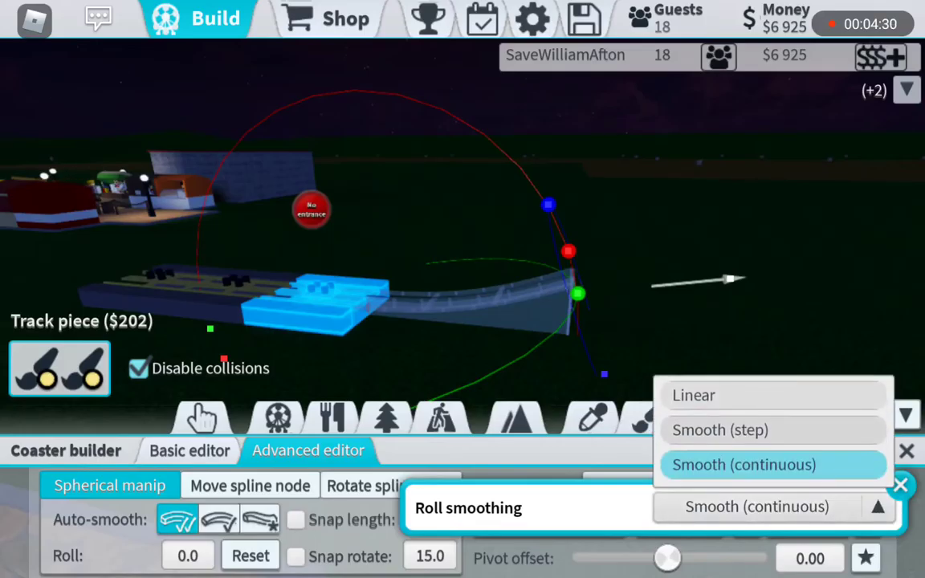
click(900, 485)
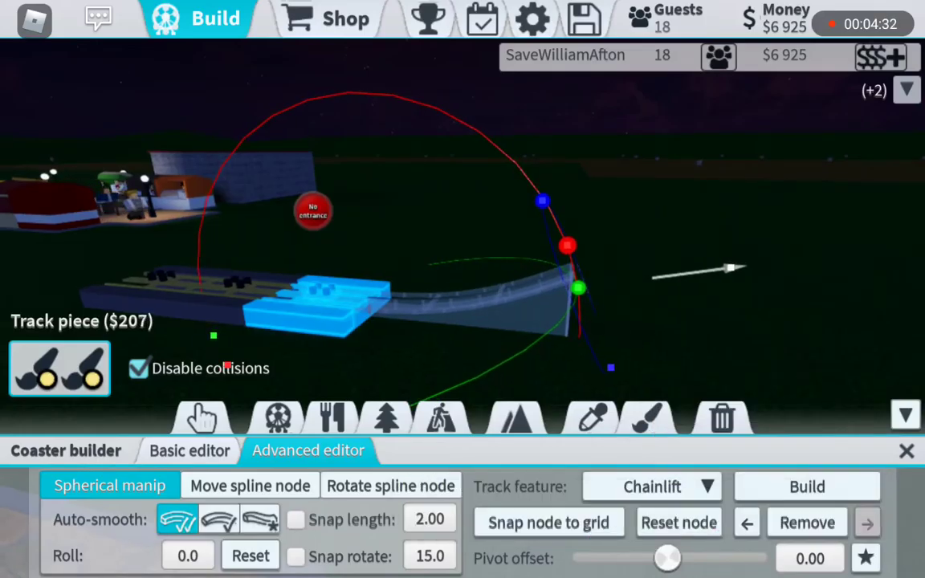
click(807, 486)
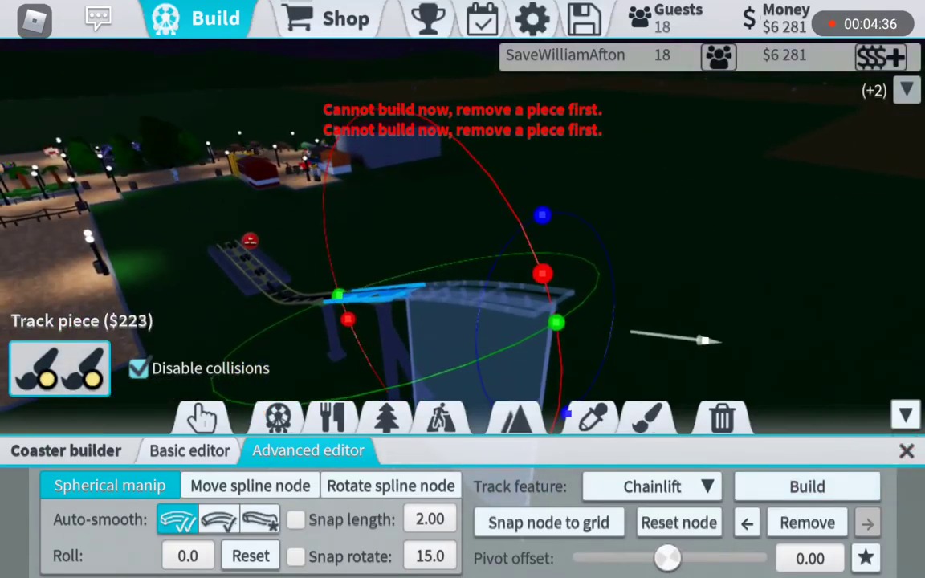
Build another chainlift piece, then switch the next piece's track feature to Normal.
drag(482, 241, 322, 281)
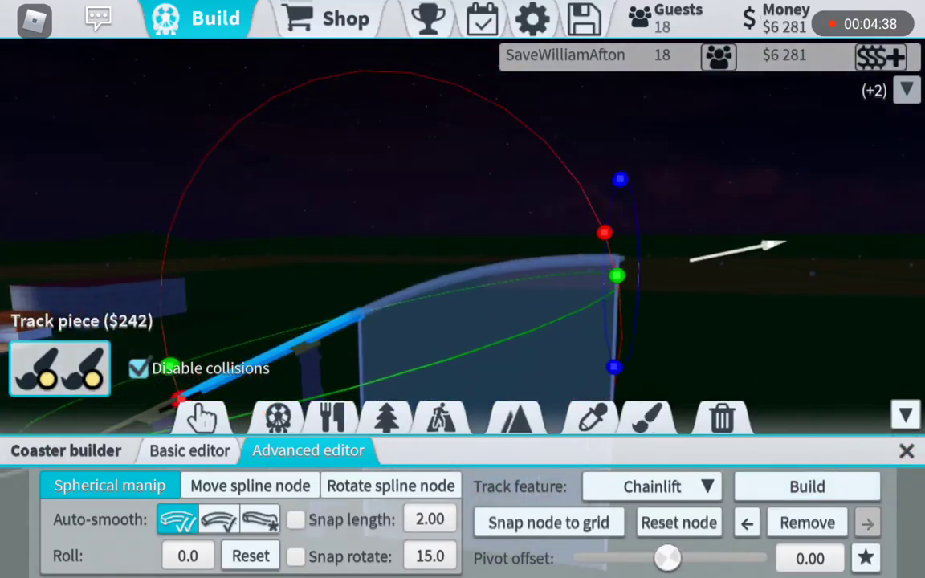
click(808, 486)
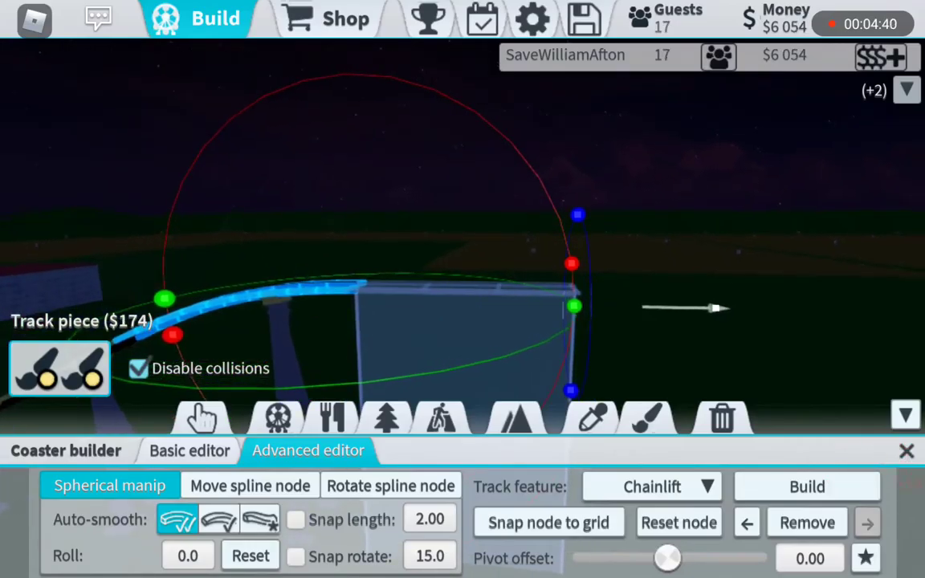
drag(482, 201, 401, 225)
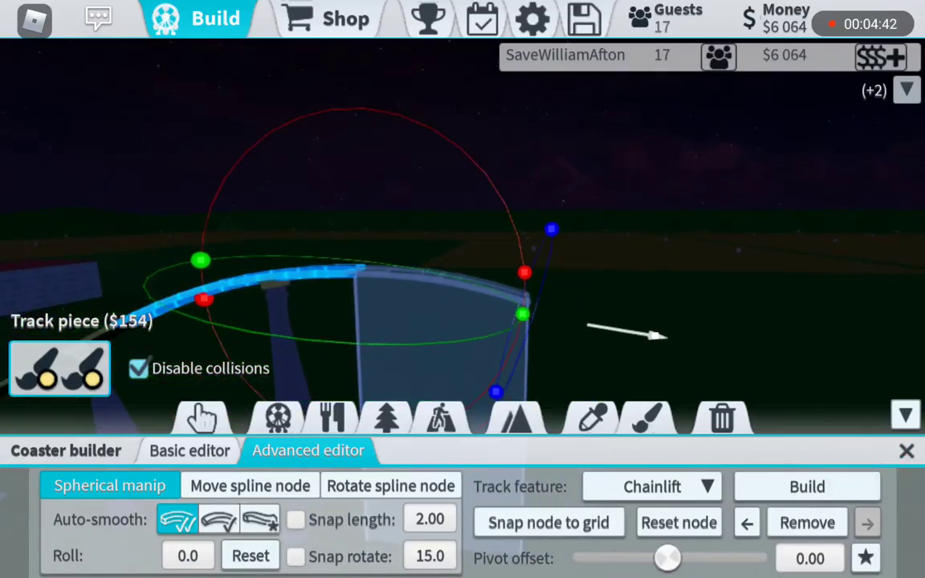
click(652, 486)
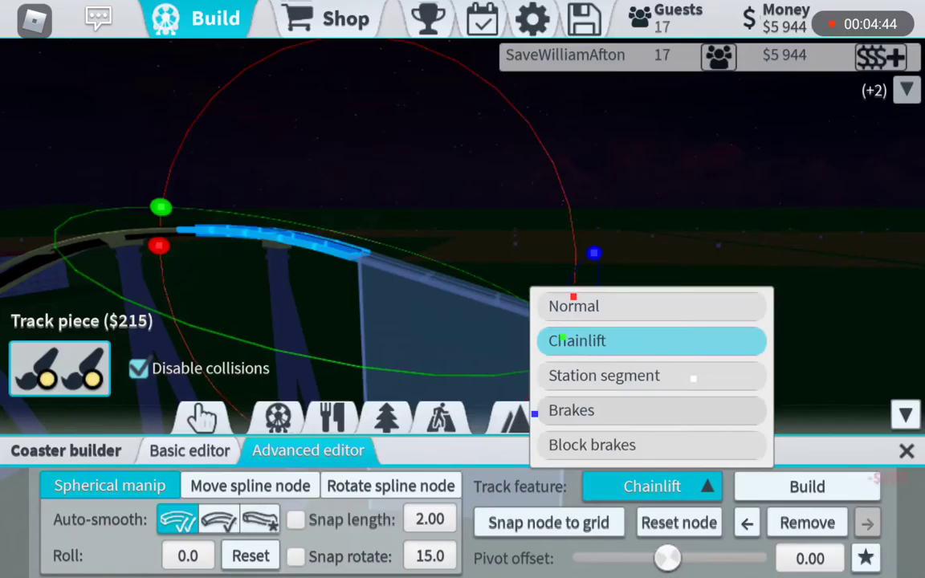
click(568, 306)
scroll(562, 305, up, 3)
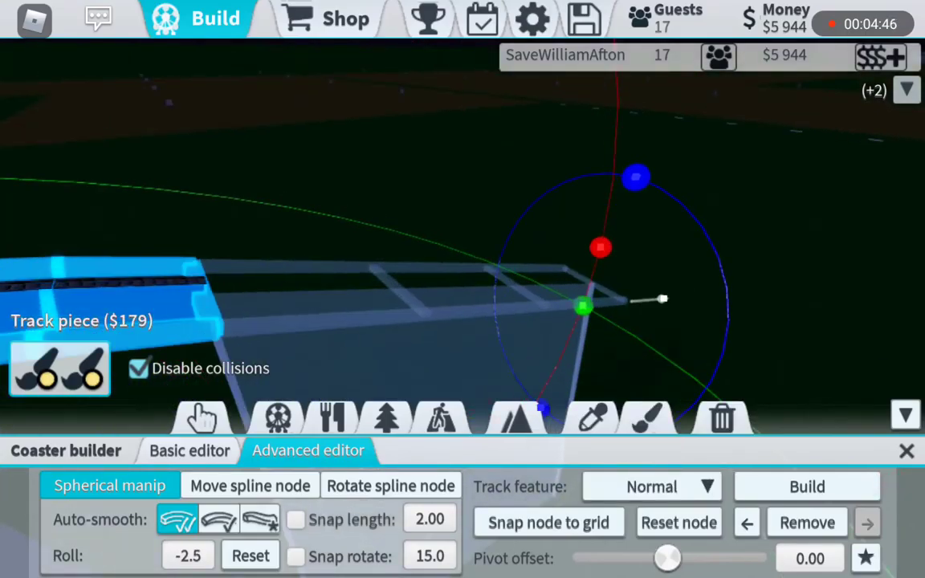
Switch to Move spline node using the Local movement space.
mouse_move(578, 177)
mouse_down()
mouse_move(563, 200)
mouse_move(535, 202)
mouse_up()
click(250, 486)
click(378, 555)
click(346, 443)
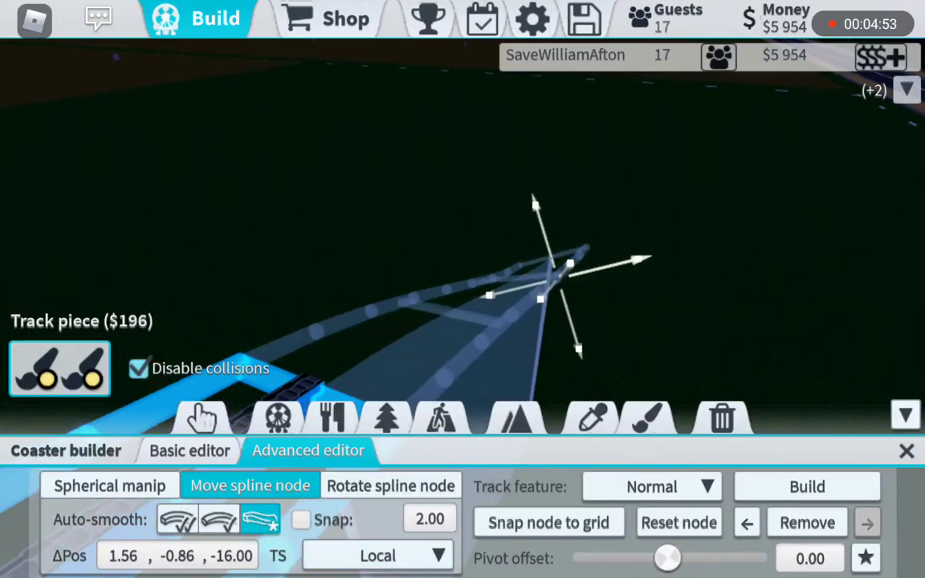
Nudge the track end slightly sideways and forward, then build the piece.
drag(639, 261, 627, 265)
drag(723, 201, 682, 241)
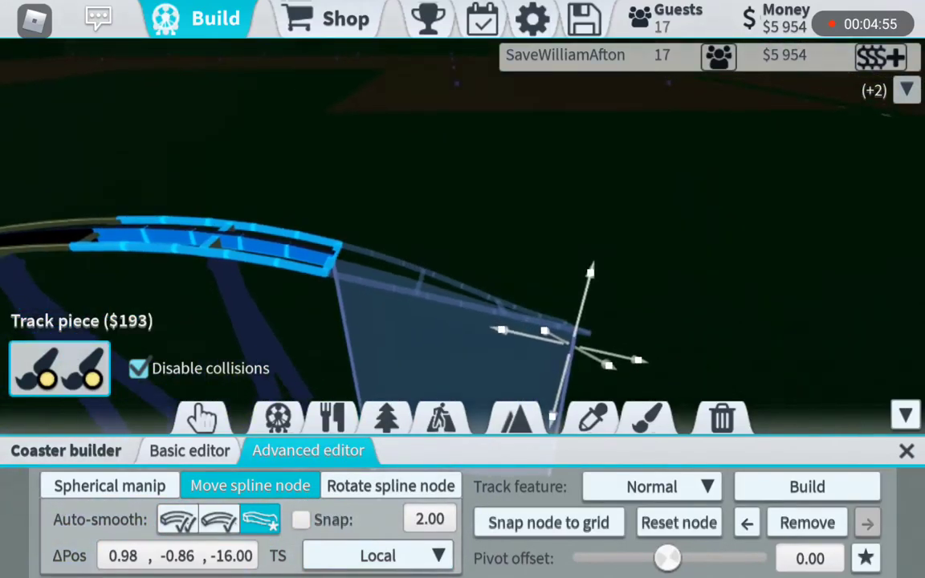
drag(643, 369, 634, 365)
drag(723, 201, 482, 241)
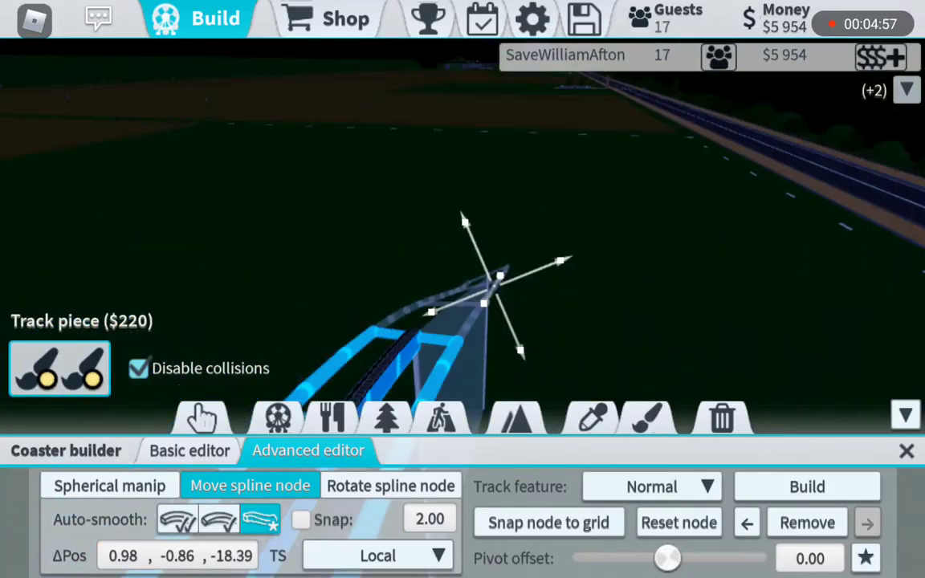
drag(562, 201, 482, 225)
drag(723, 201, 522, 241)
drag(643, 201, 522, 225)
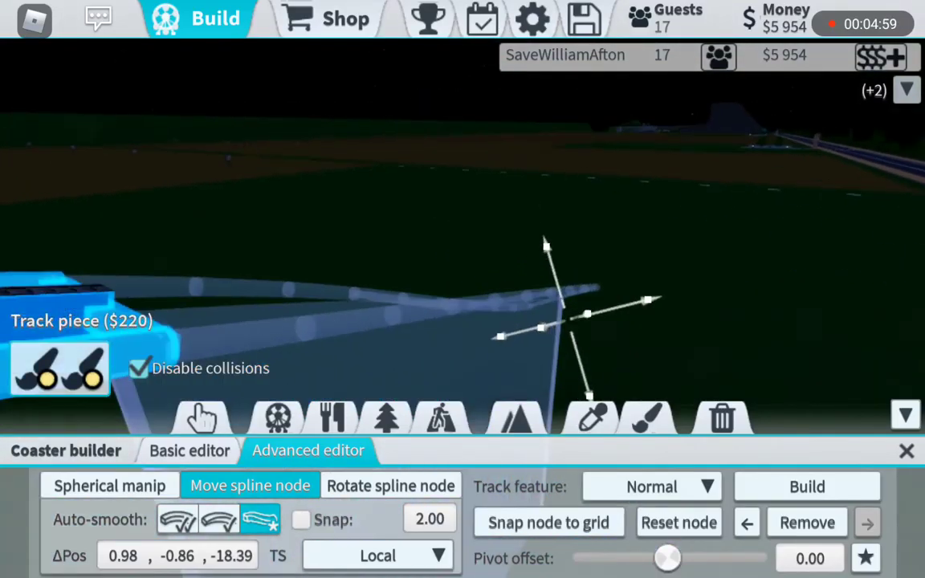
click(808, 487)
click(390, 486)
Shape a longer, less-banked curved piece with the spherical gizmo and build it.
click(109, 486)
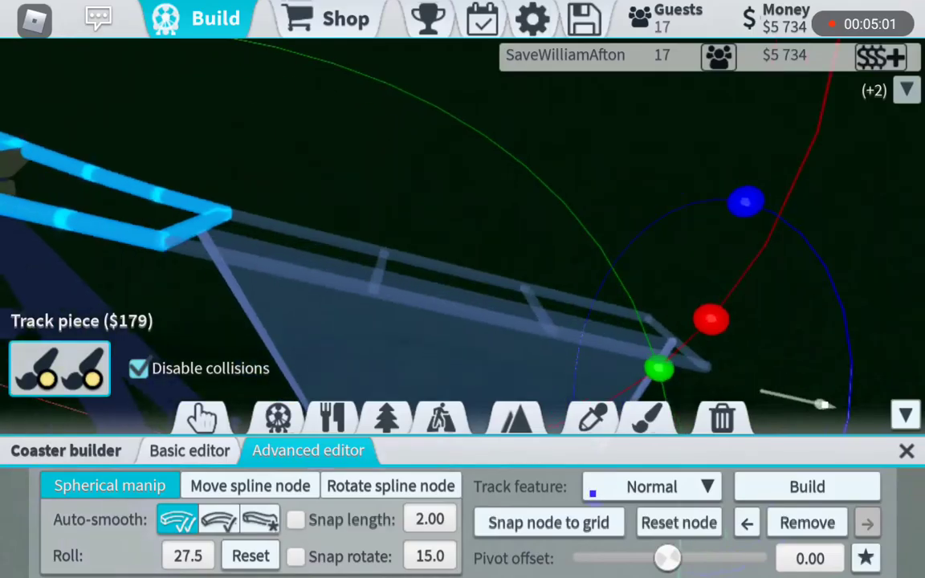
drag(658, 365, 634, 297)
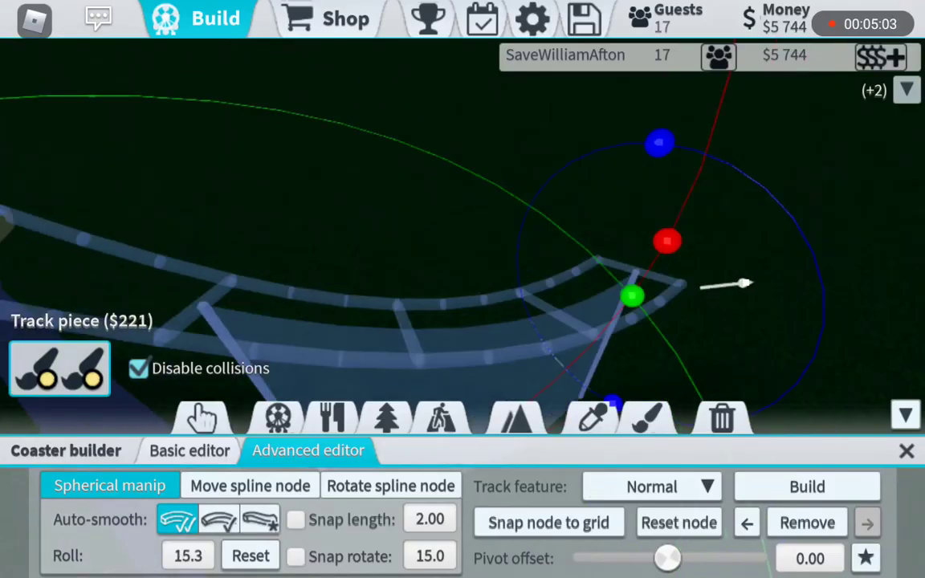
drag(745, 284, 852, 386)
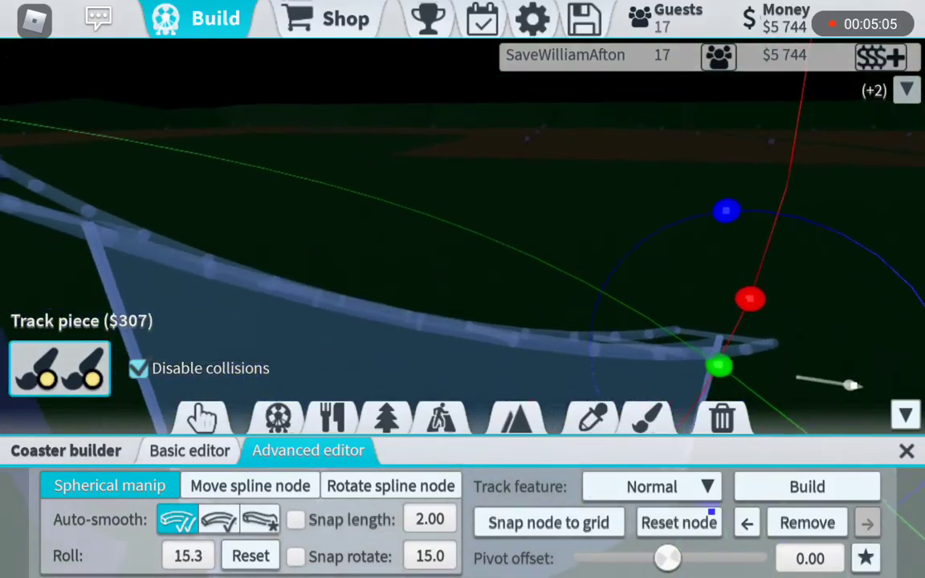
drag(721, 367, 715, 378)
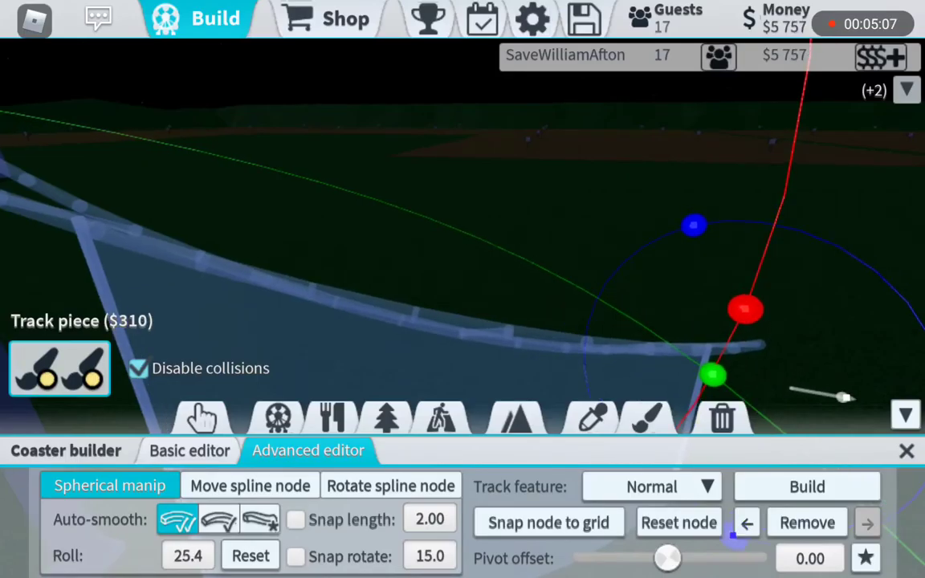
drag(563, 241, 321, 241)
drag(546, 325, 562, 305)
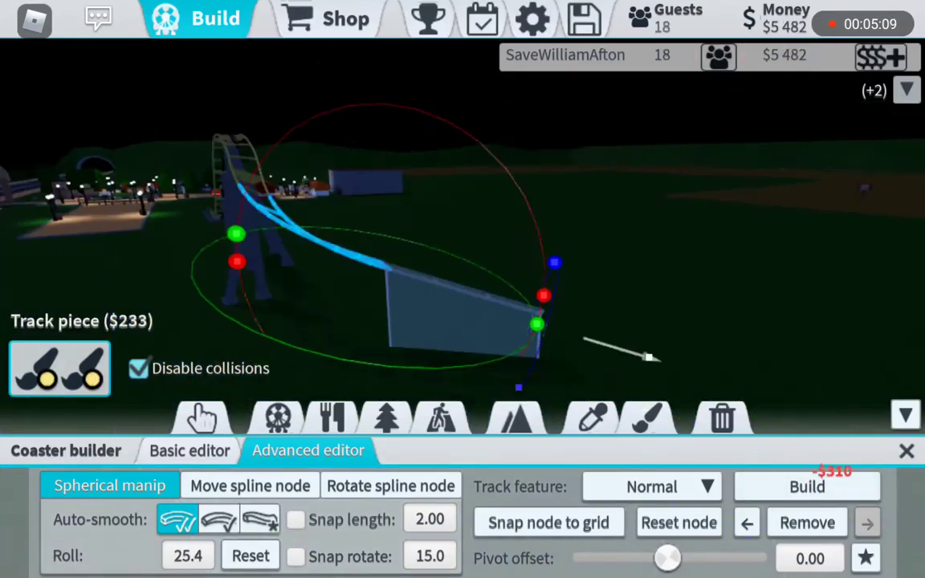
drag(482, 241, 321, 201)
mouse_move(655, 333)
mouse_down()
mouse_move(650, 345)
mouse_move(626, 265)
mouse_up()
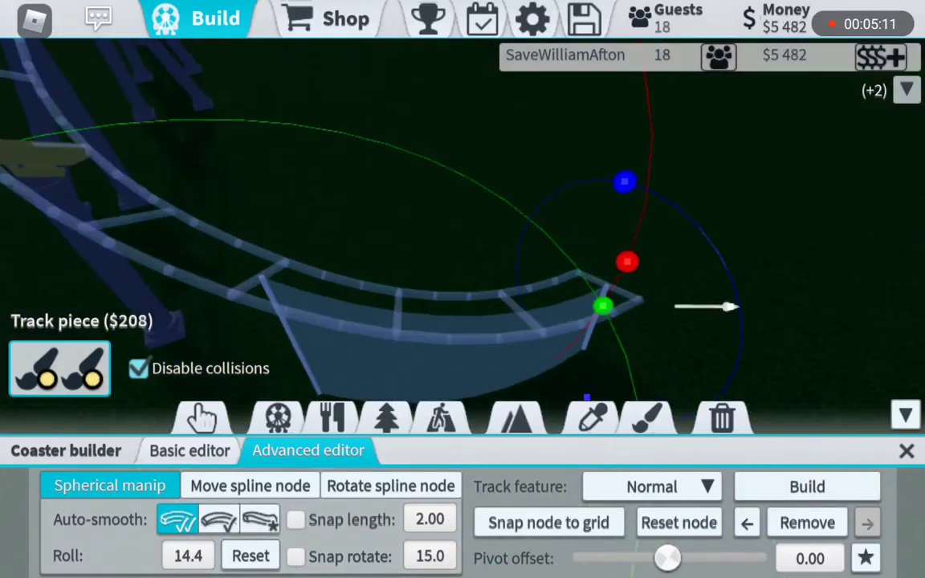
drag(604, 305, 610, 321)
drag(402, 201, 362, 281)
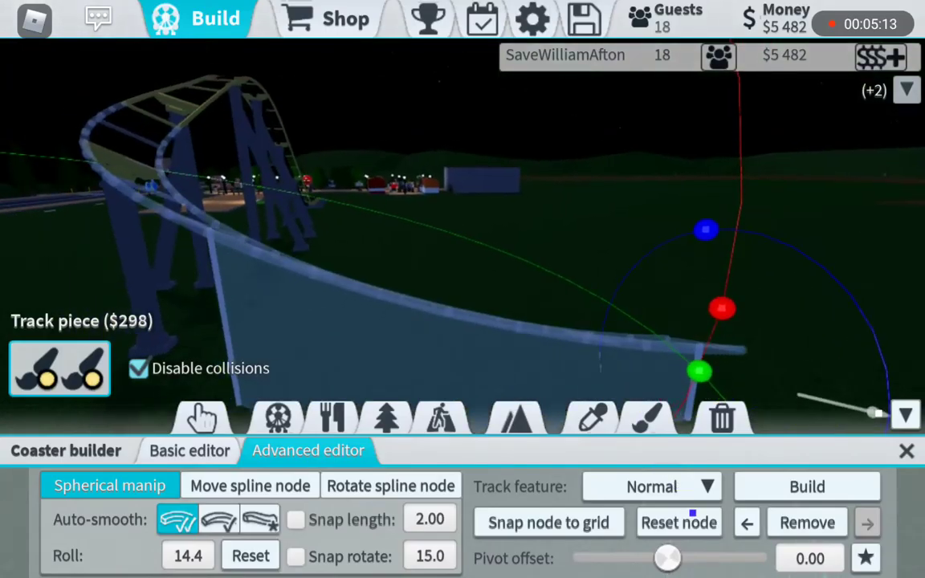
drag(402, 241, 386, 249)
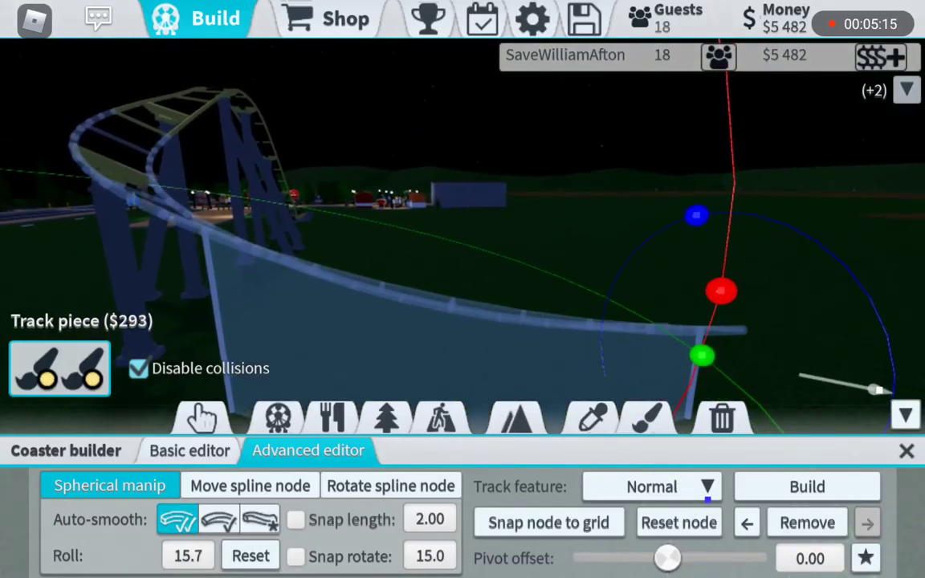
click(807, 487)
Curve, lengthen and lower the banking of the next pieces, building two more.
drag(402, 201, 337, 265)
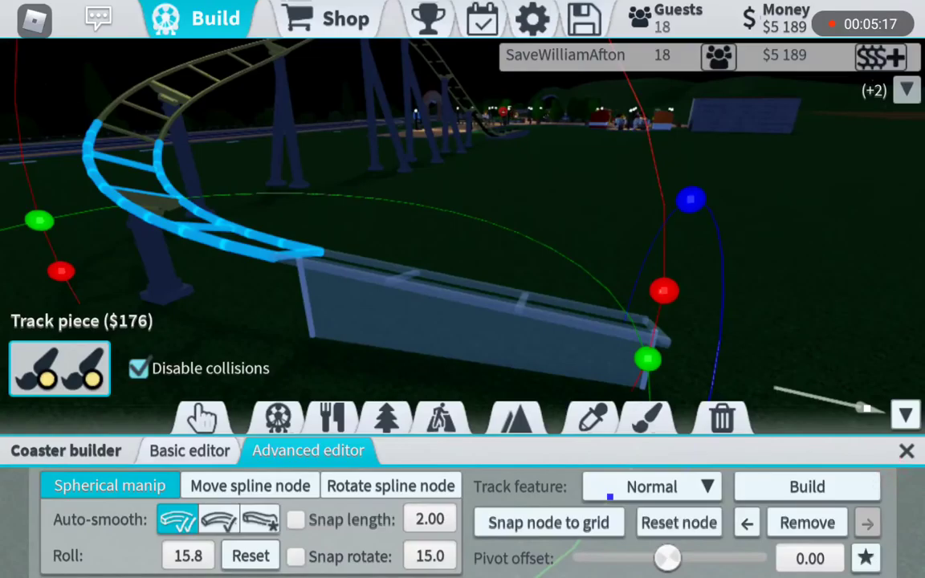
drag(650, 362, 639, 323)
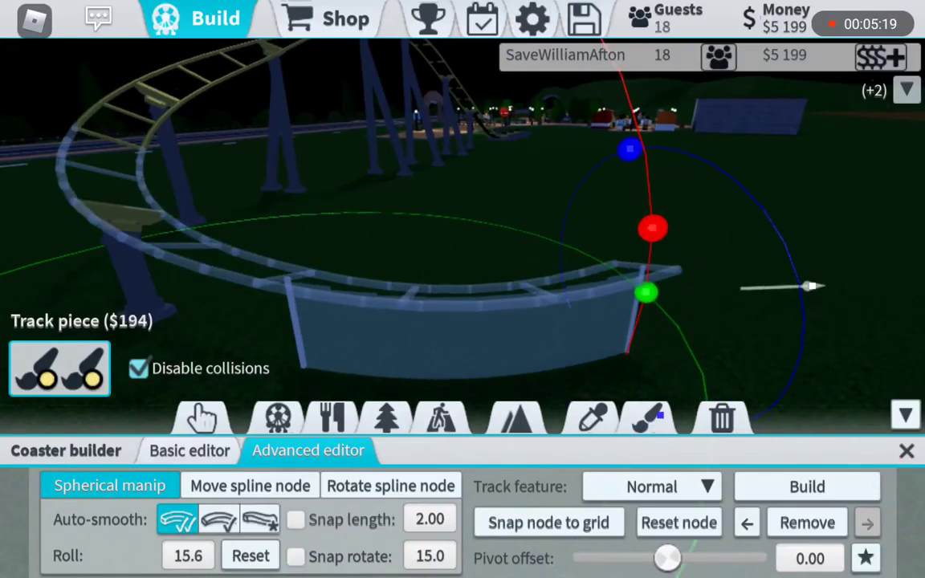
scroll(462, 241, down, 3)
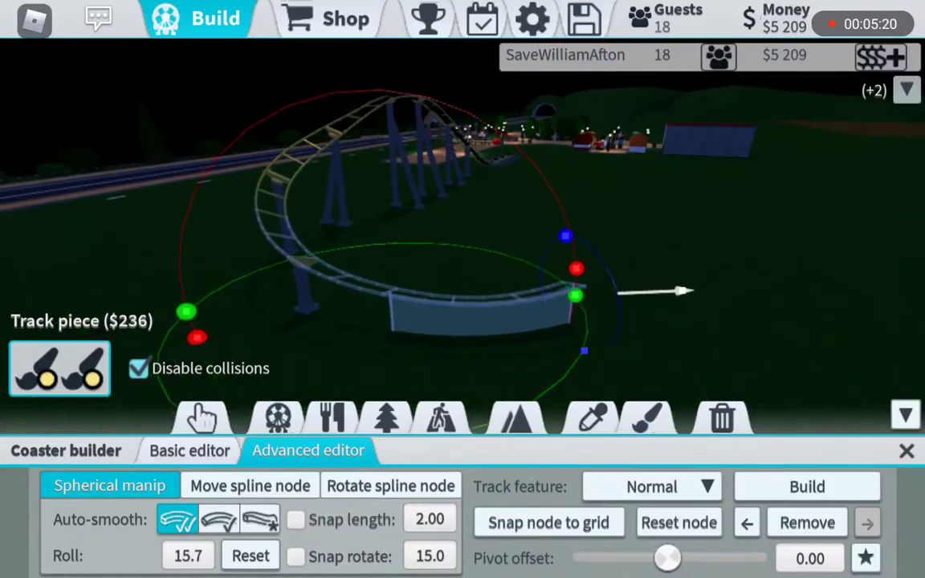
mouse_move(682, 292)
mouse_down()
mouse_move(658, 293)
mouse_move(835, 337)
mouse_move(803, 289)
mouse_up()
scroll(463, 240, up, 3)
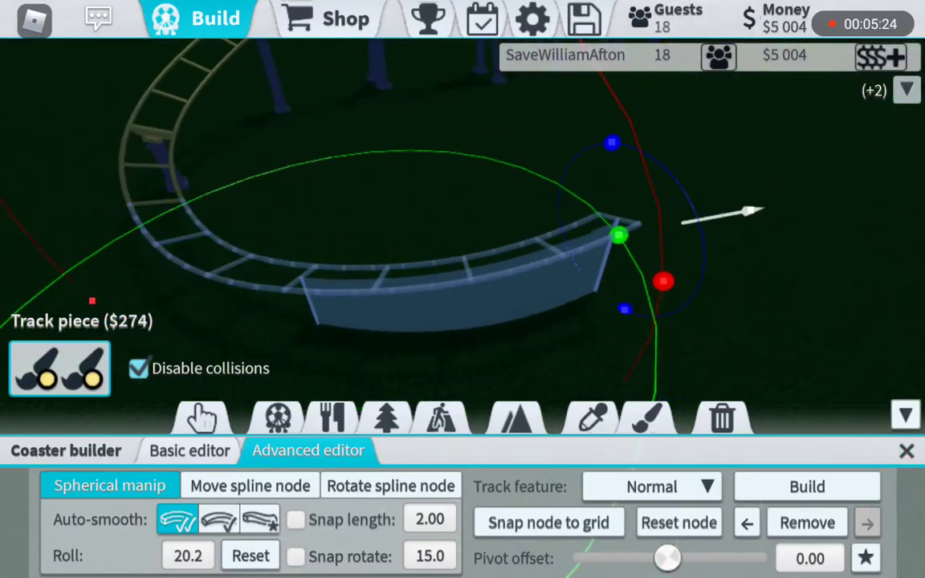
scroll(463, 241, down, 3)
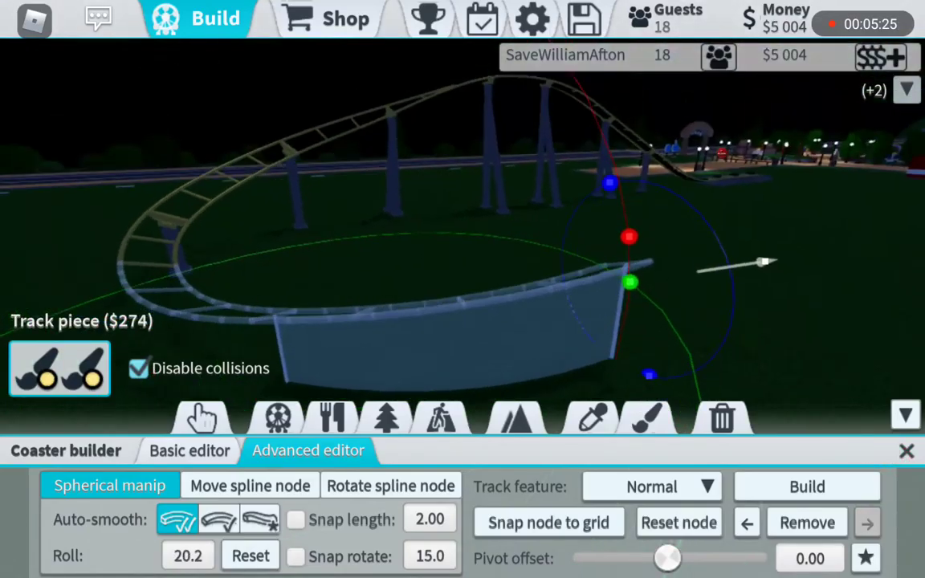
mouse_move(763, 265)
mouse_down()
mouse_move(783, 261)
mouse_move(775, 347)
mouse_move(739, 243)
mouse_move(466, 206)
mouse_up()
click(807, 487)
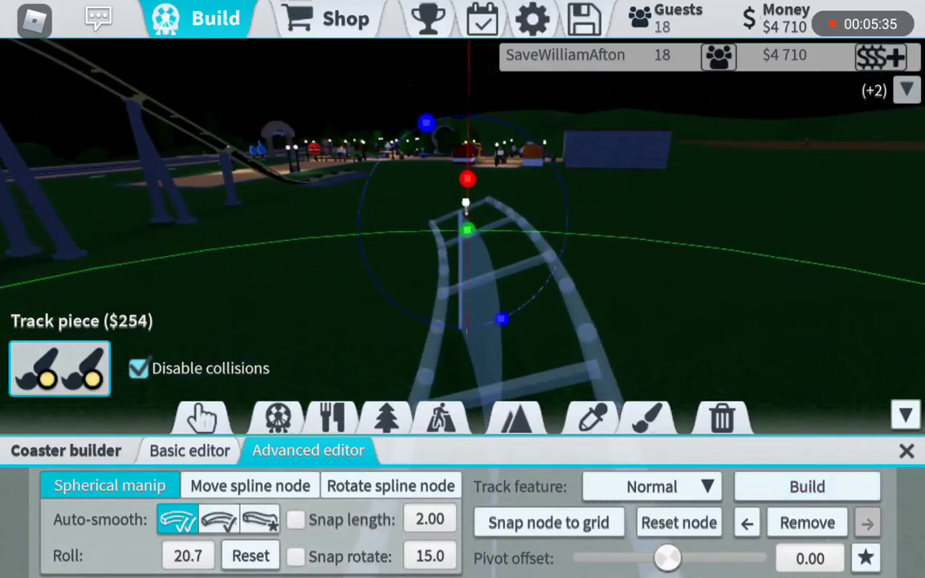
click(807, 487)
Reposition the new piece's end node and choose the third Auto-smooth option.
click(251, 556)
mouse_move(466, 206)
mouse_down()
mouse_move(690, 286)
mouse_move(679, 286)
mouse_up()
click(250, 486)
click(109, 486)
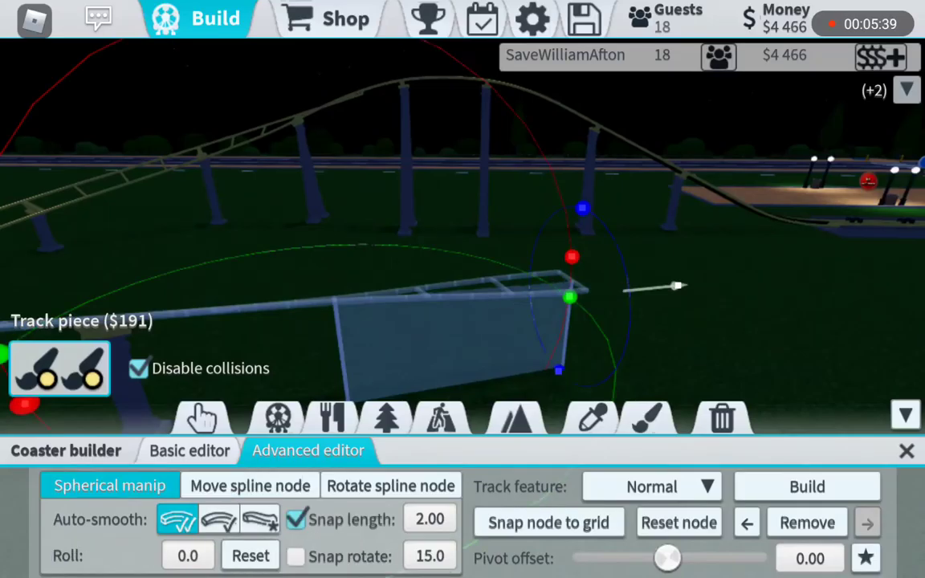
click(251, 485)
click(261, 520)
Push the end node further forward and build the longer $301 straight piece.
mouse_move(683, 283)
mouse_down()
mouse_move(562, 273)
mouse_move(563, 297)
mouse_up()
drag(683, 241, 481, 257)
drag(432, 217, 432, 233)
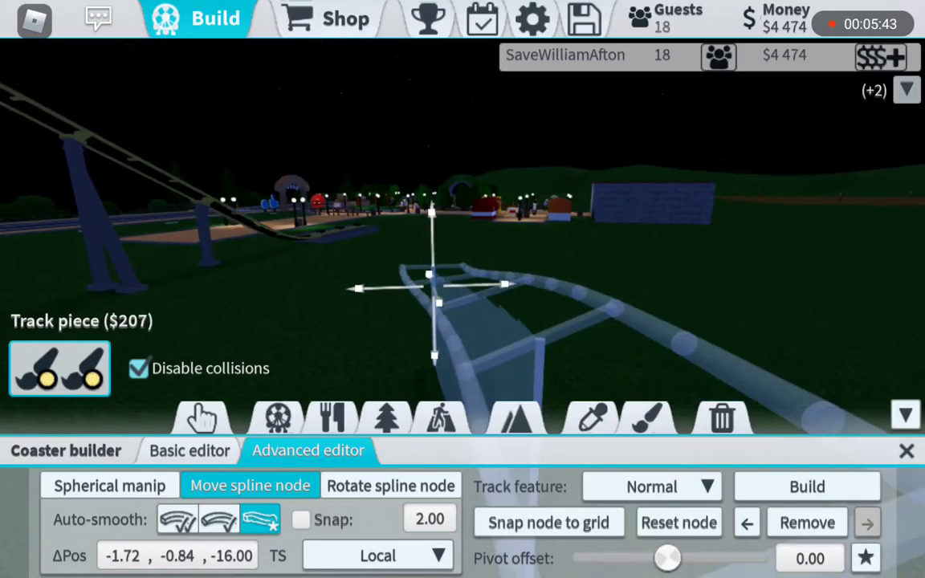
click(392, 486)
drag(683, 241, 683, 121)
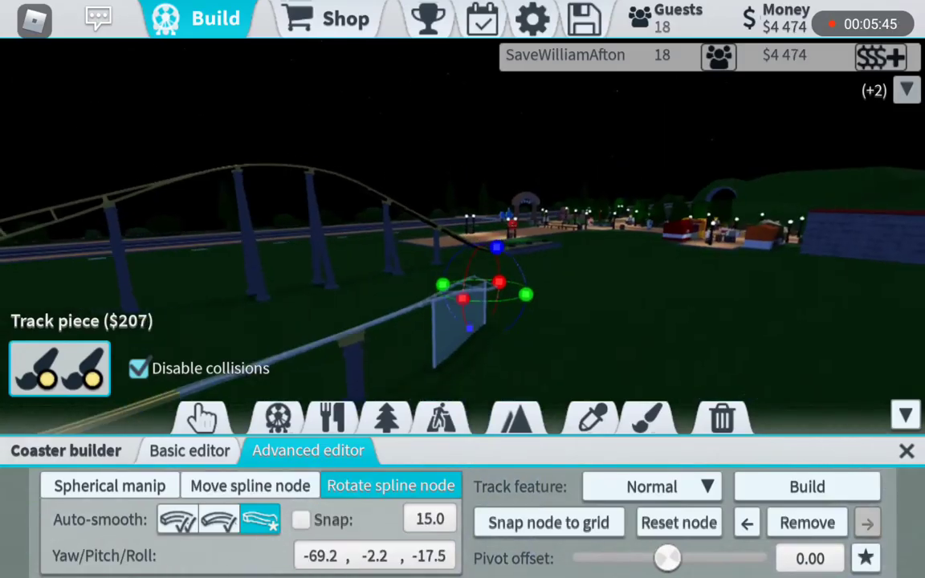
click(251, 486)
drag(580, 368, 580, 386)
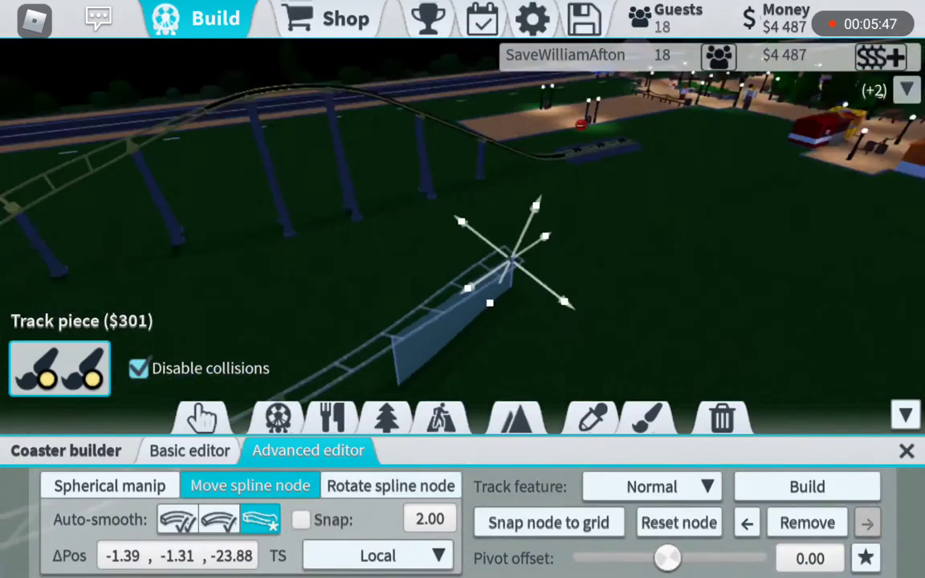
drag(683, 161, 682, 281)
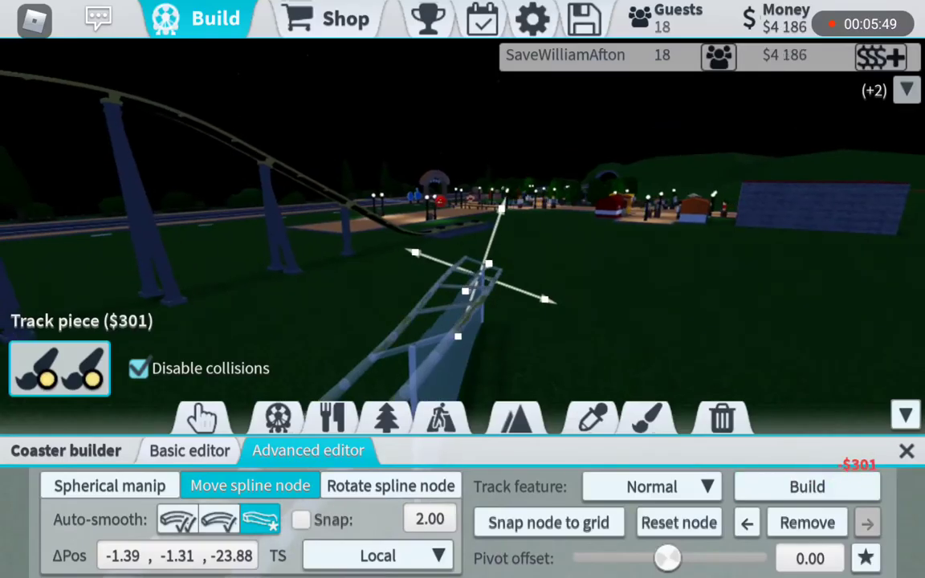
click(679, 523)
click(110, 486)
drag(683, 201, 683, 322)
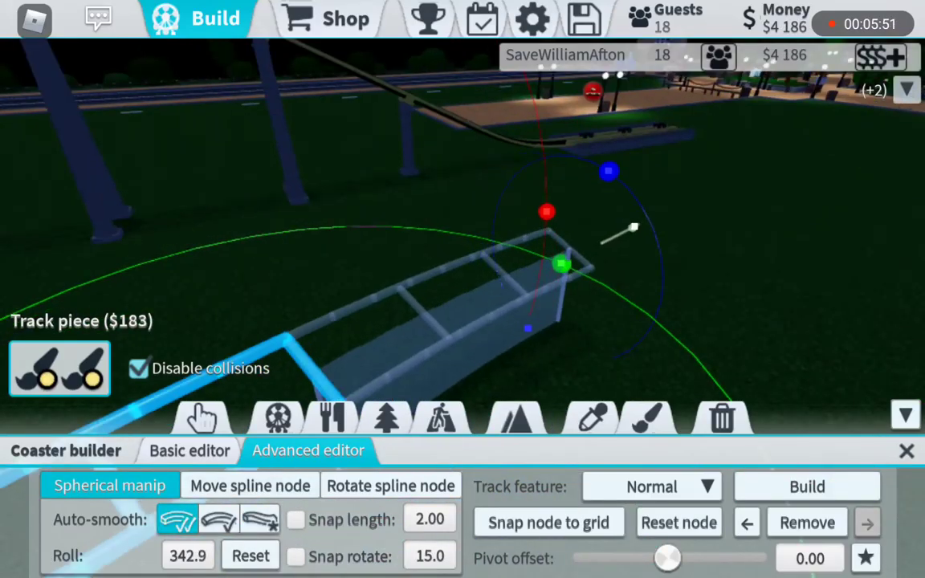
Lengthen and slightly curve a low, level straight piece, then build it.
drag(634, 228, 638, 230)
drag(722, 241, 723, 160)
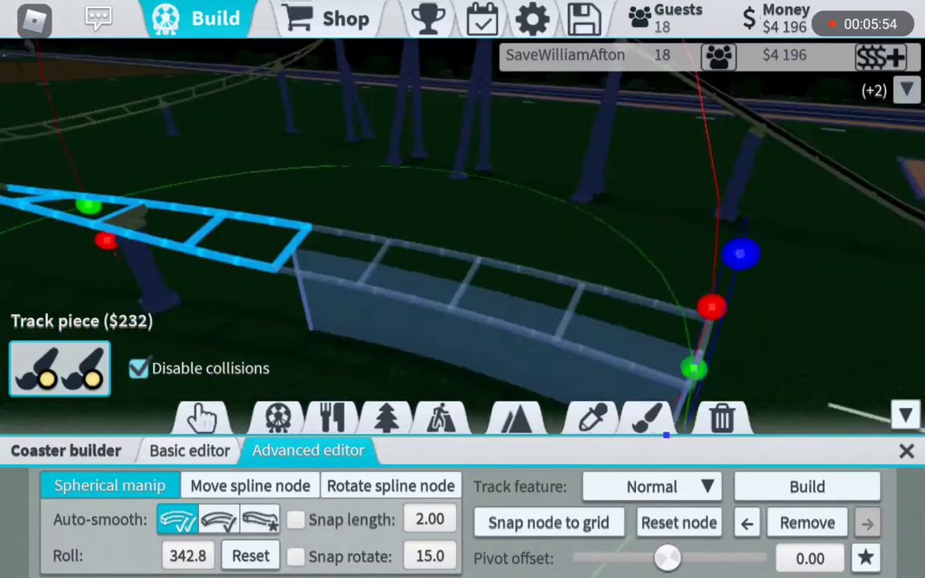
drag(723, 201, 562, 201)
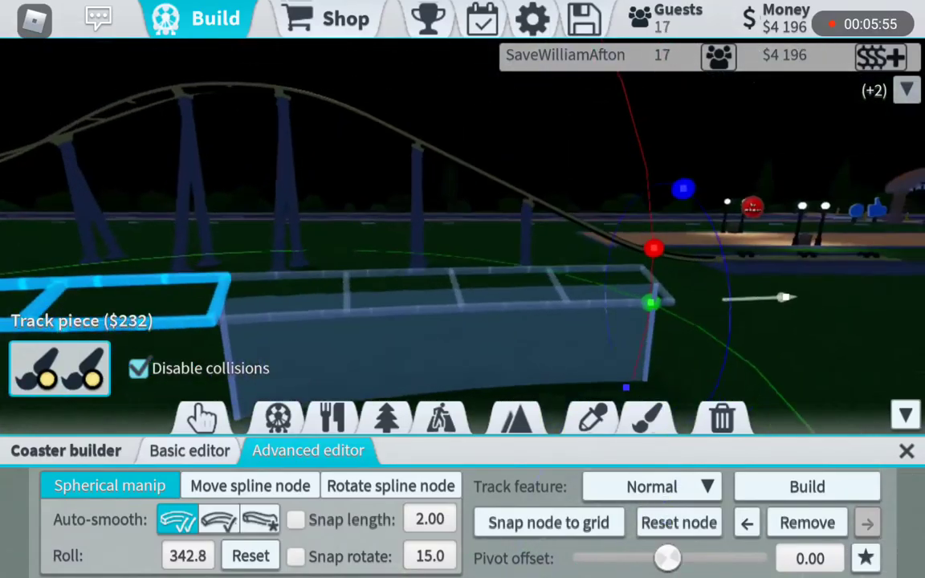
mouse_move(723, 201)
mouse_down()
mouse_move(674, 201)
mouse_move(723, 281)
mouse_up()
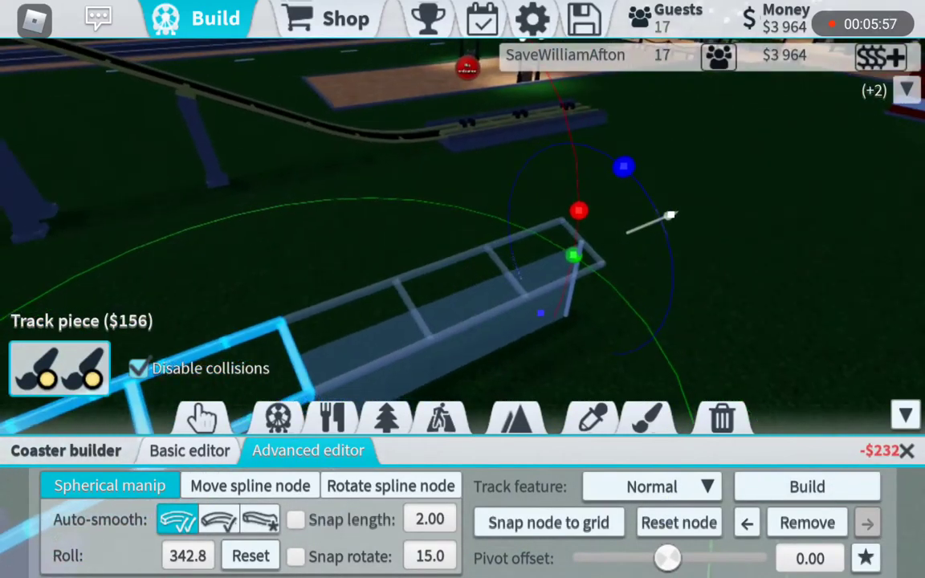
drag(641, 229, 631, 250)
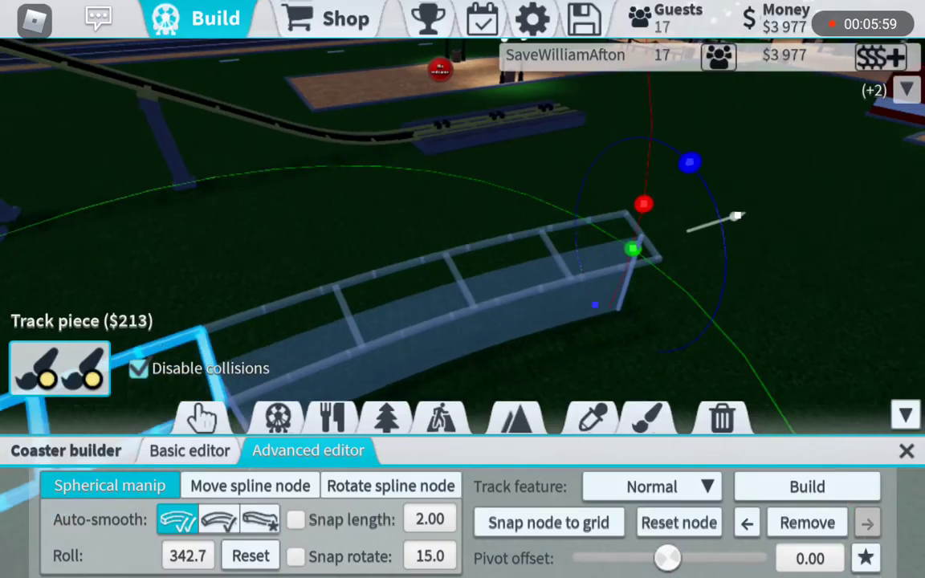
drag(723, 240, 482, 241)
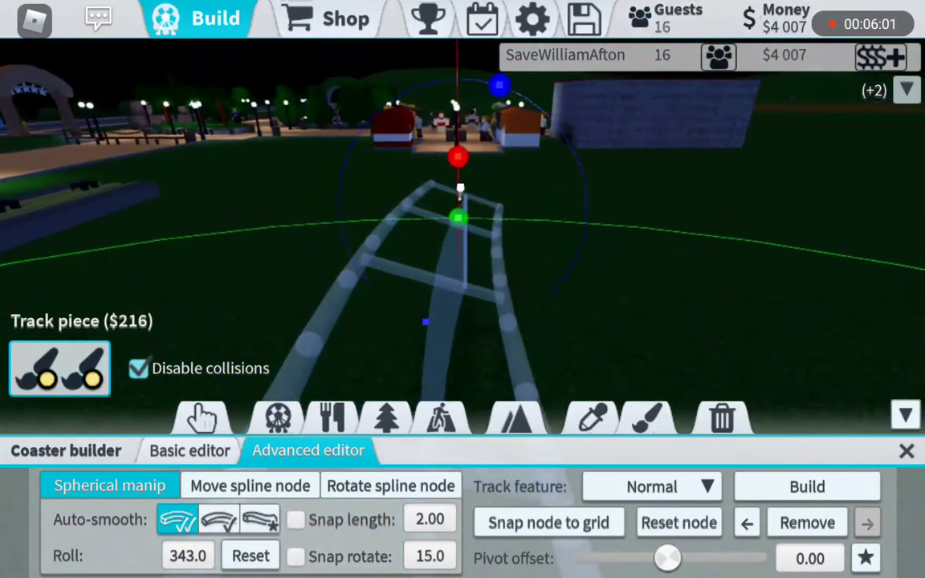
drag(723, 240, 563, 241)
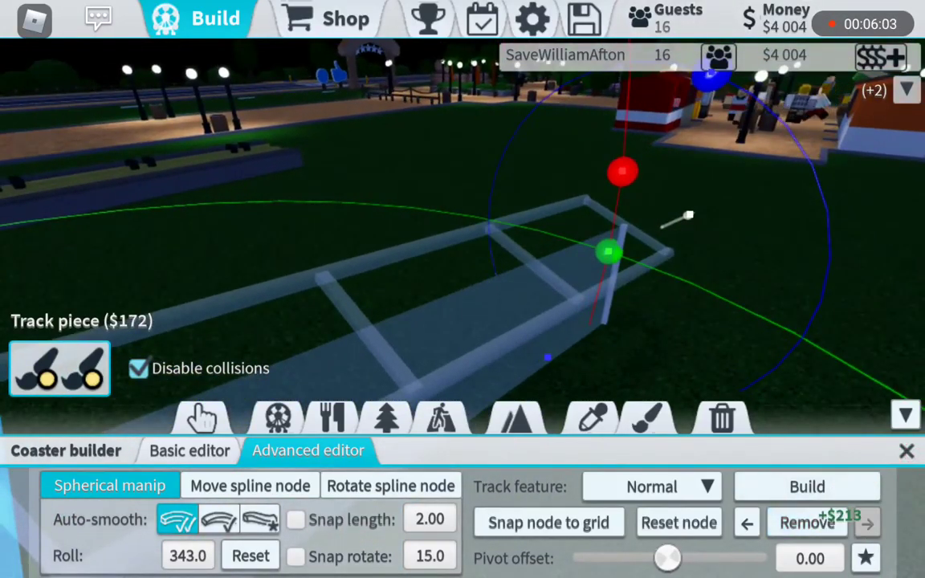
drag(402, 161, 321, 161)
drag(723, 241, 482, 241)
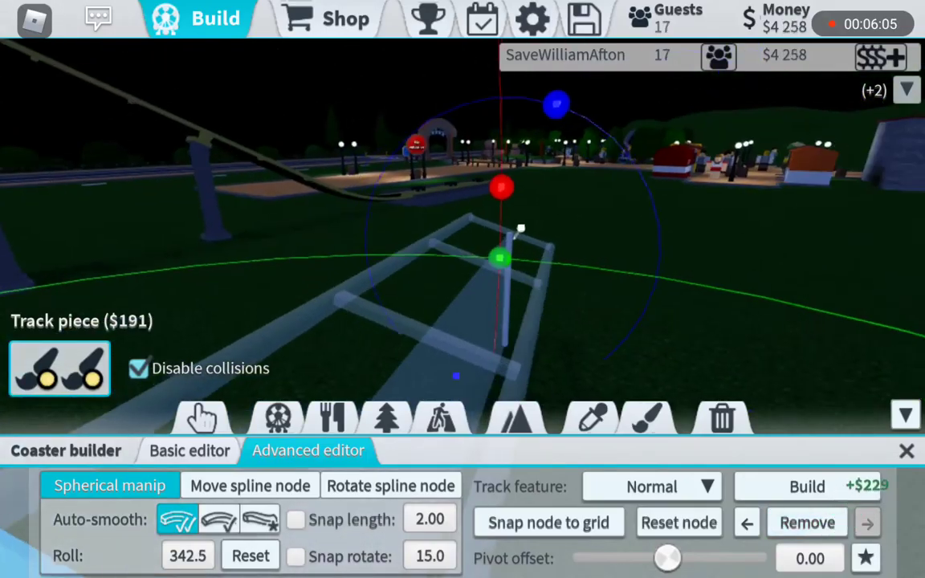
scroll(463, 241, up, 2)
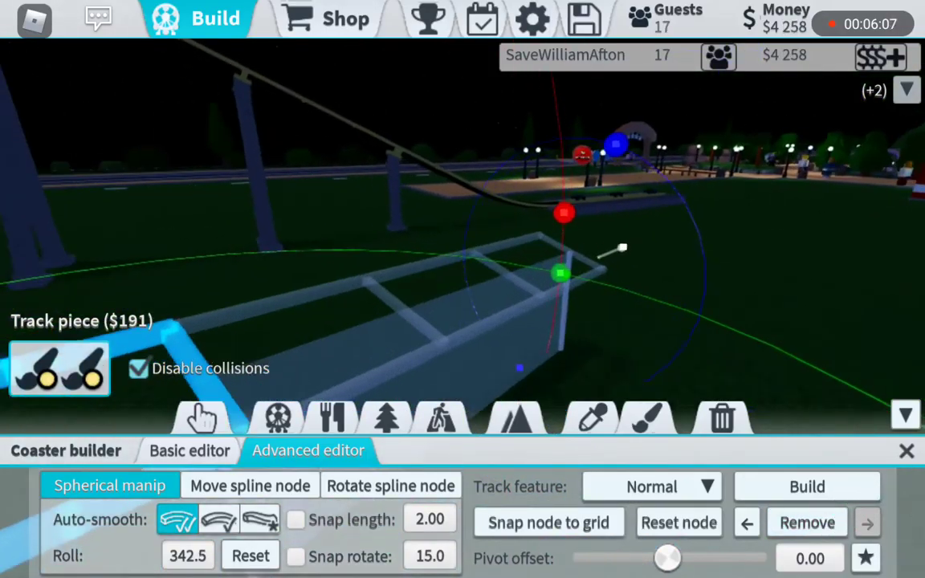
drag(482, 241, 465, 241)
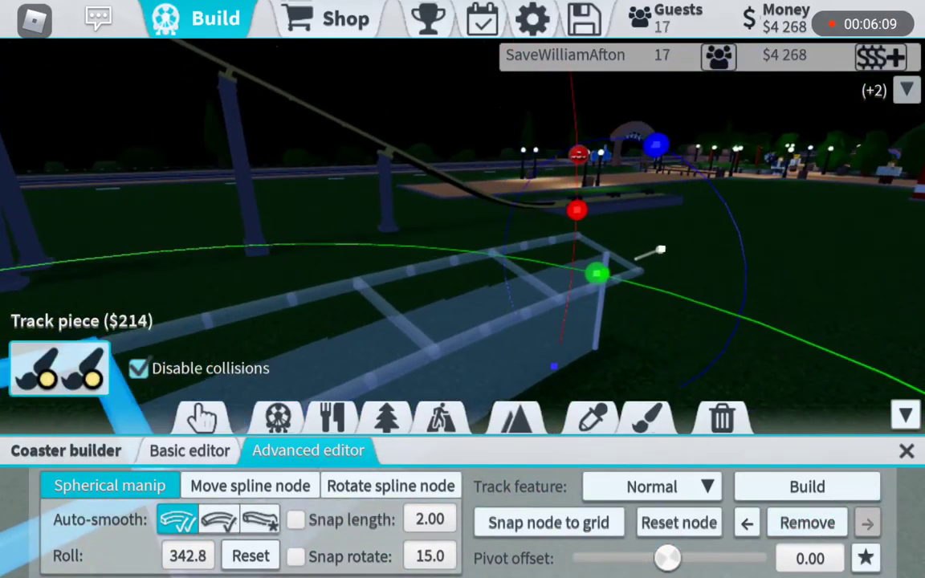
drag(643, 241, 402, 241)
click(807, 486)
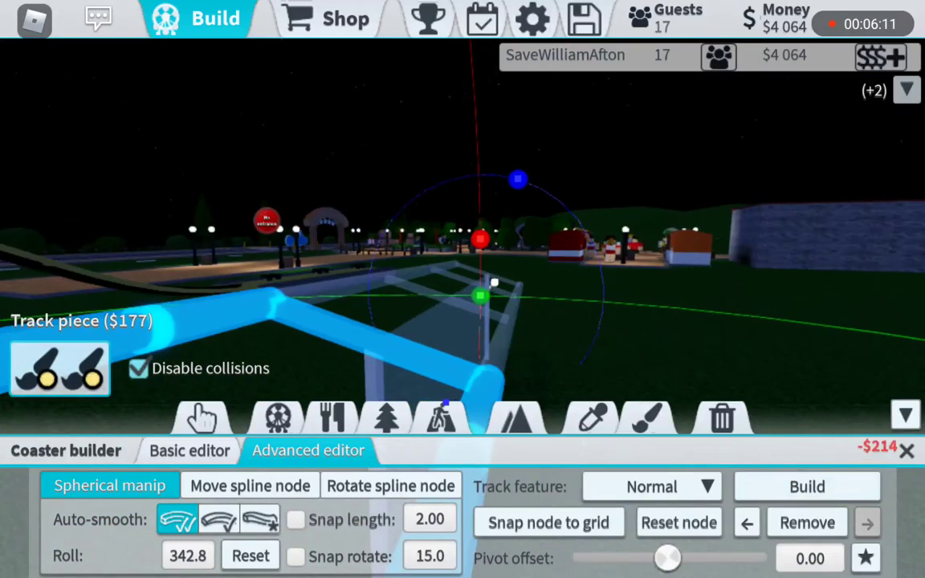
Lengthen the next straight piece along the grass and build it.
drag(642, 241, 402, 241)
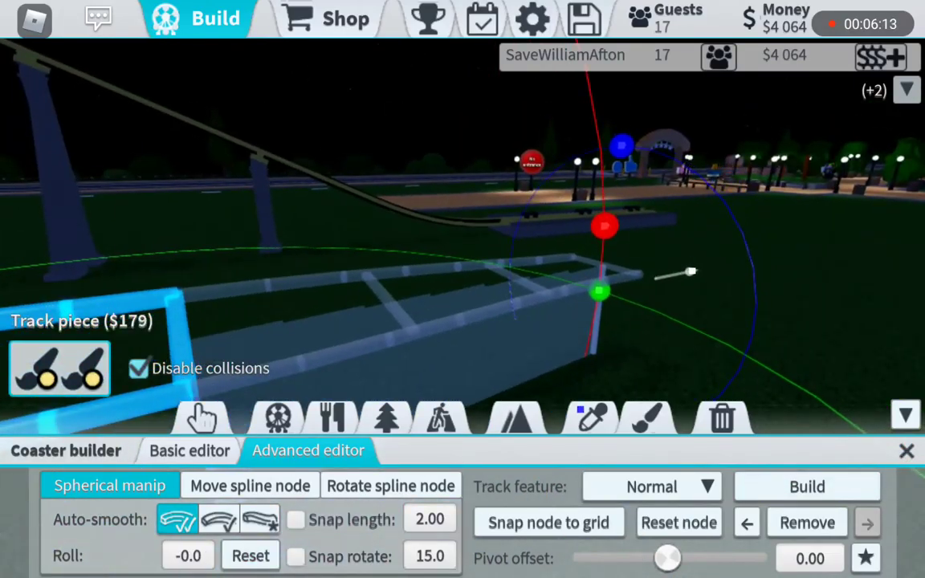
drag(401, 201, 563, 241)
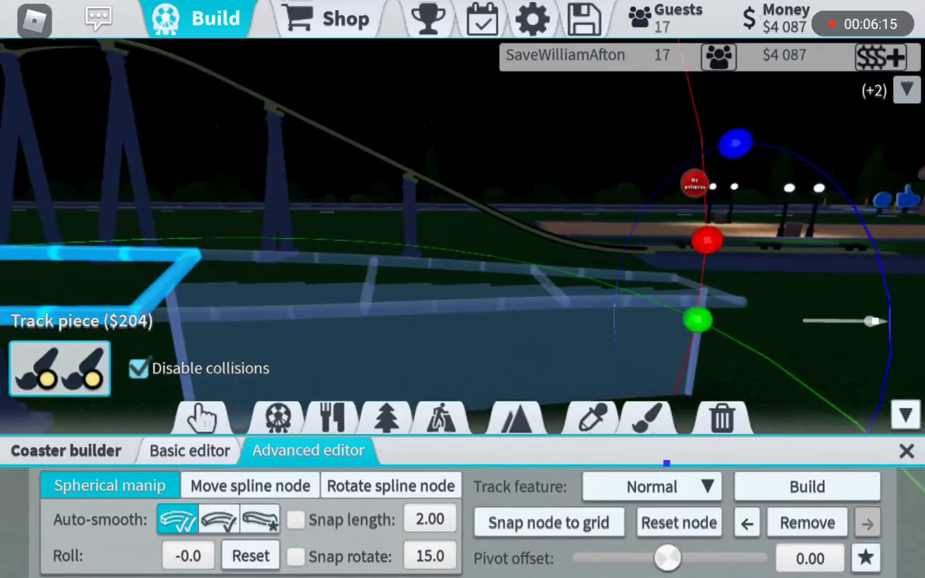
click(807, 487)
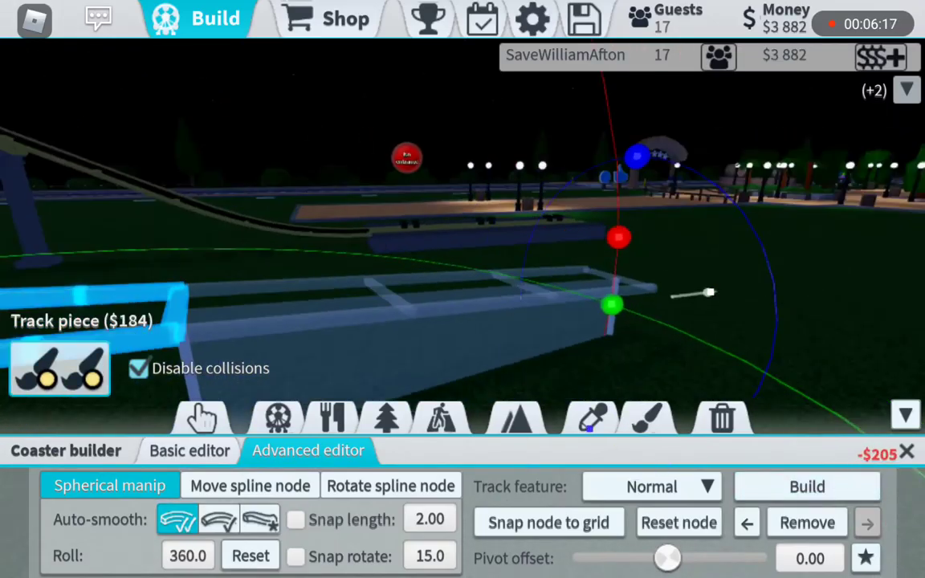
drag(562, 201, 321, 241)
Set the track feature to Brakes and build two brake pieces.
click(670, 487)
click(587, 410)
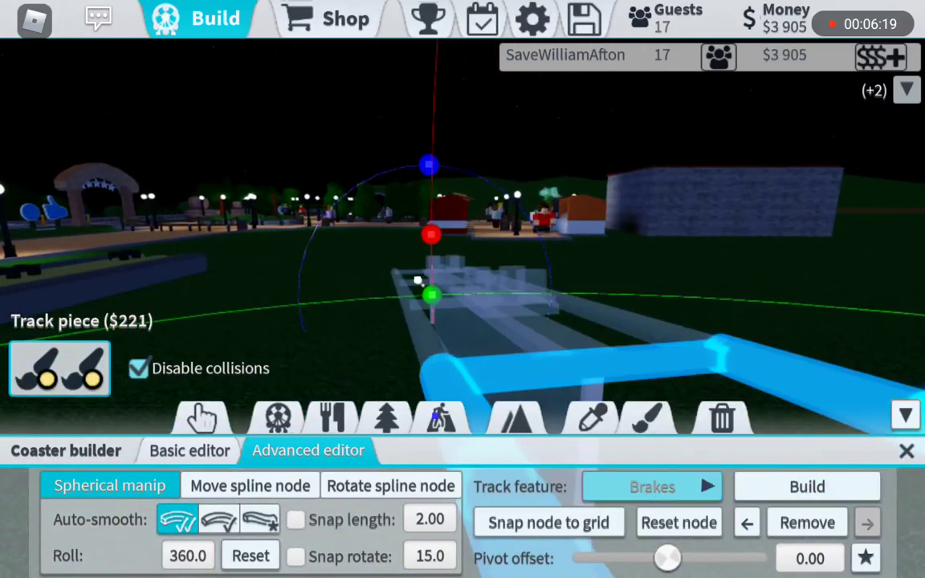
drag(562, 201, 362, 225)
click(808, 486)
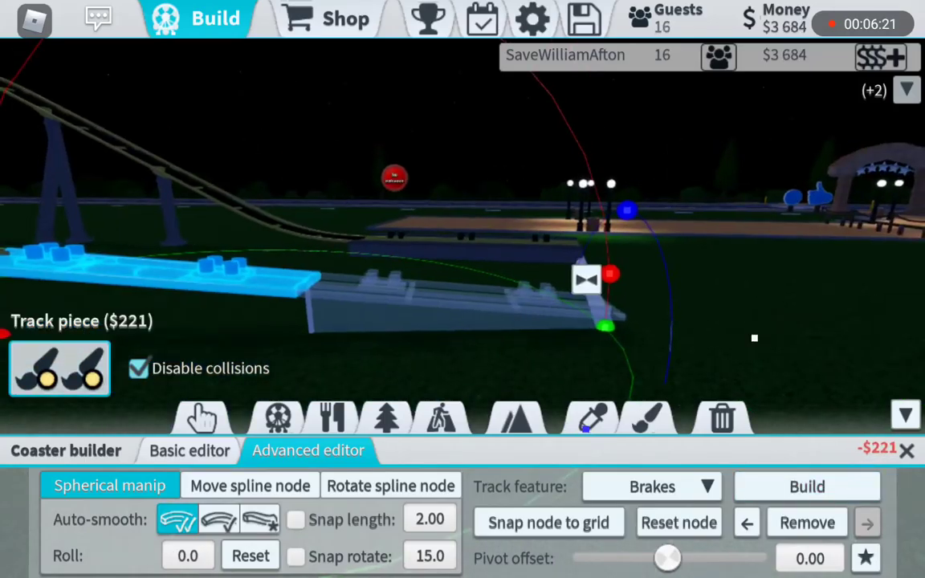
drag(651, 285, 823, 370)
click(807, 487)
Reset the next piece's shape and level its pitch value with Rotate spline node.
drag(562, 201, 401, 241)
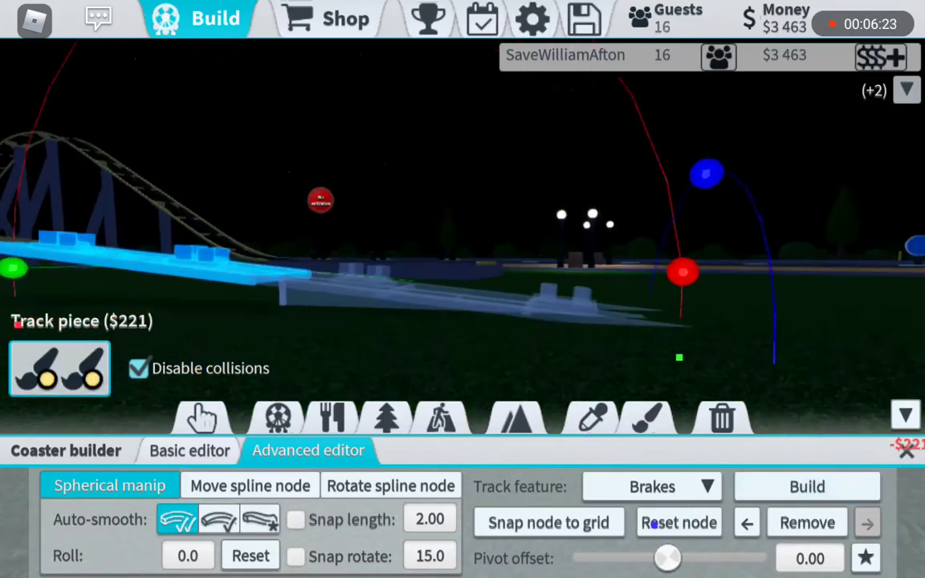
click(679, 523)
click(390, 485)
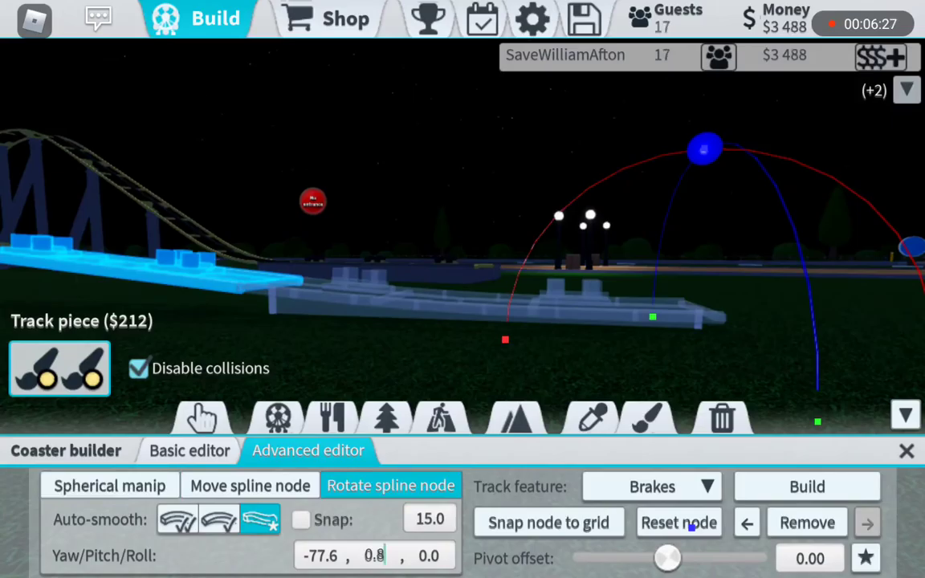
click(374, 556)
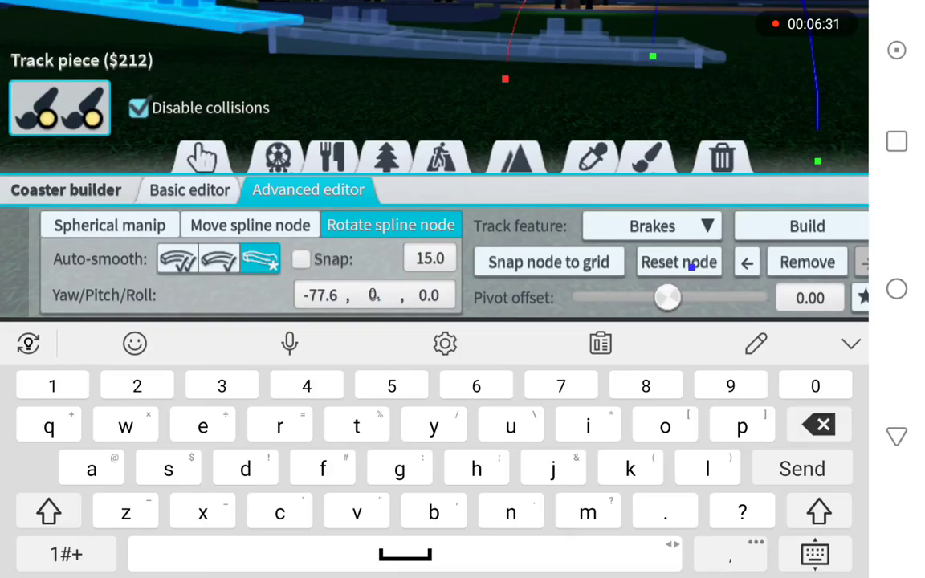
key(Return)
click(110, 486)
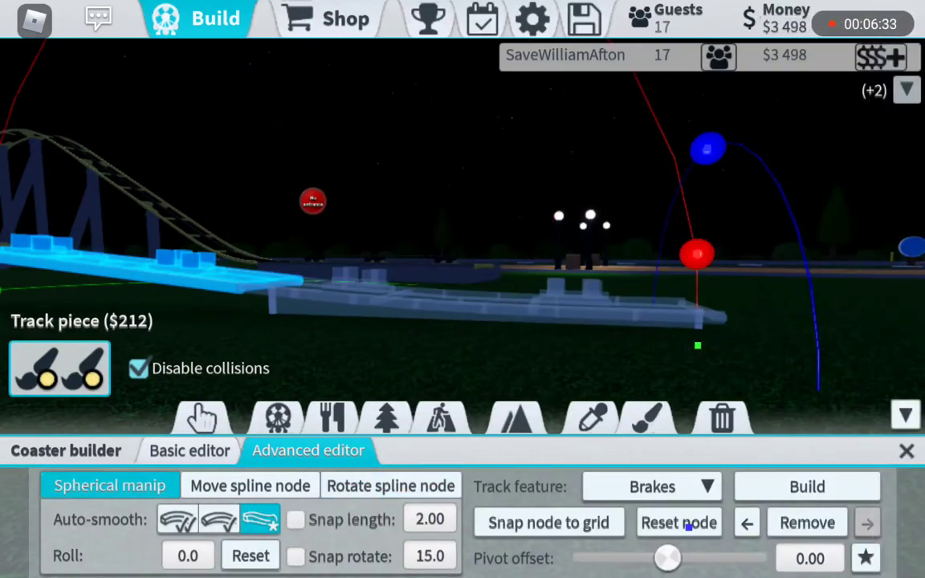
click(673, 487)
Switch back to Normal track and build a shorter straight piece past the brakes.
click(563, 304)
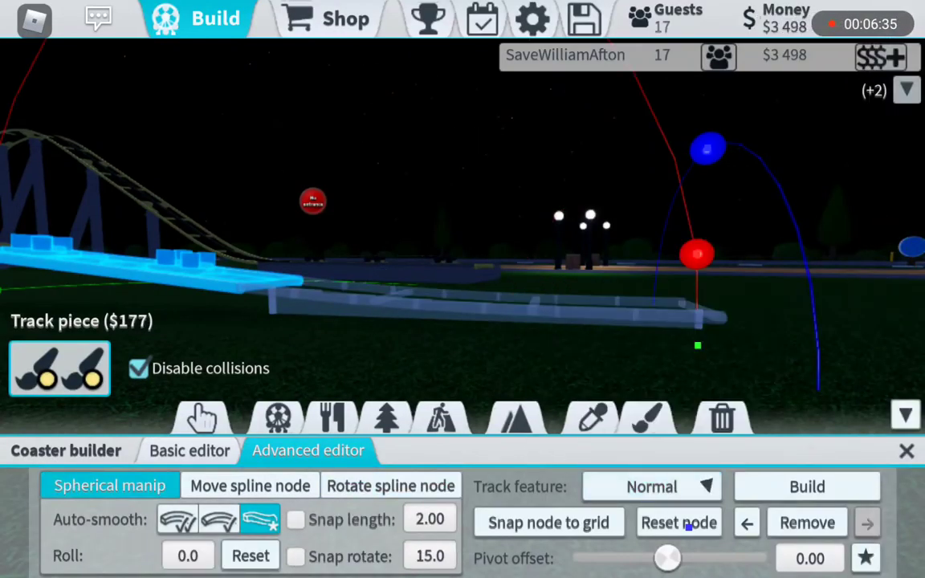
drag(402, 201, 522, 161)
mouse_move(461, 196)
mouse_down()
mouse_move(426, 203)
mouse_move(508, 285)
mouse_up()
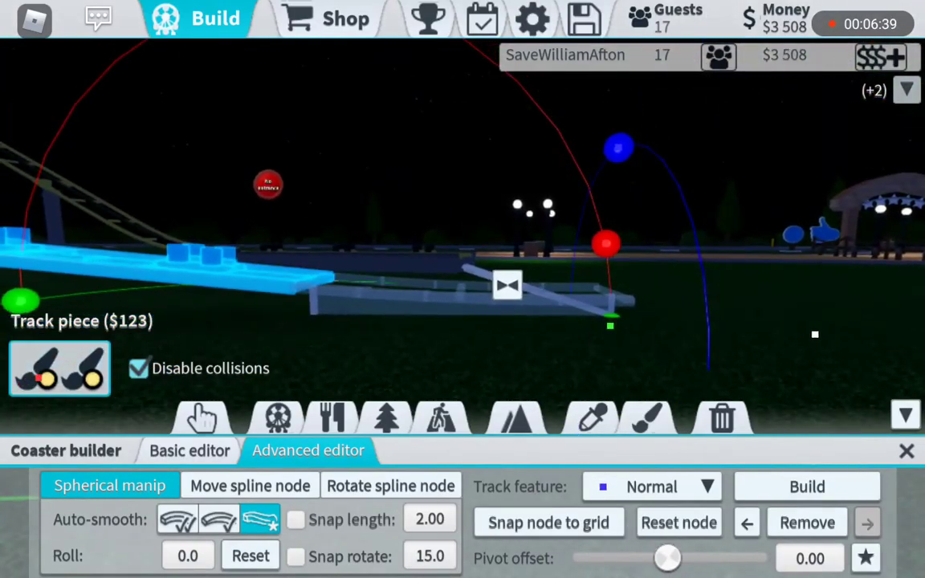
click(249, 486)
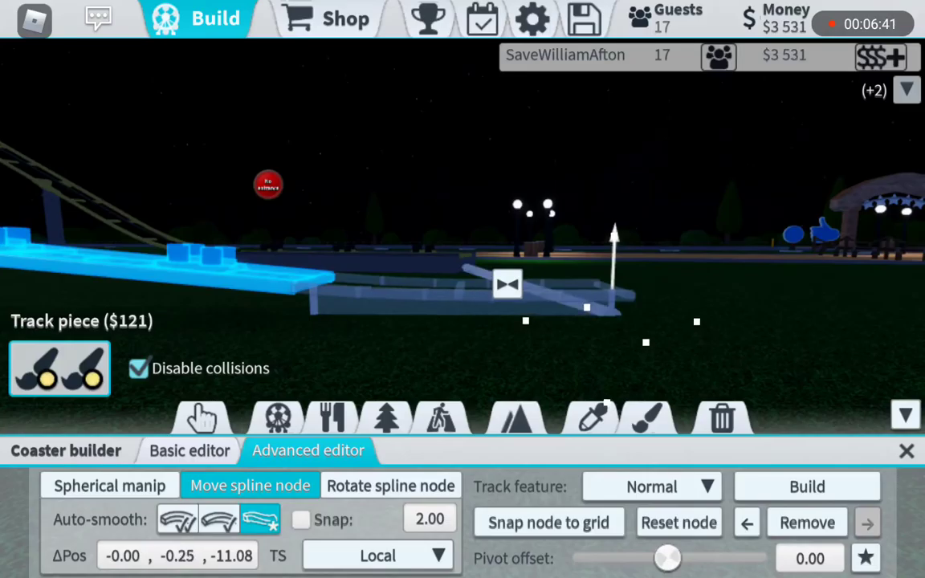
click(807, 487)
Bend the next piece into a tight curve toward the station and build it.
click(110, 486)
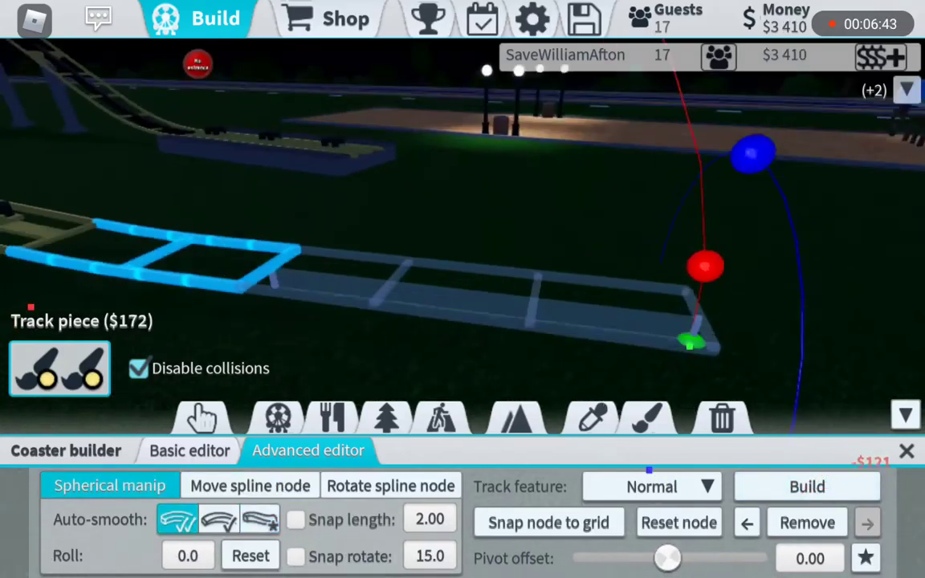
drag(507, 286, 402, 201)
drag(482, 201, 442, 161)
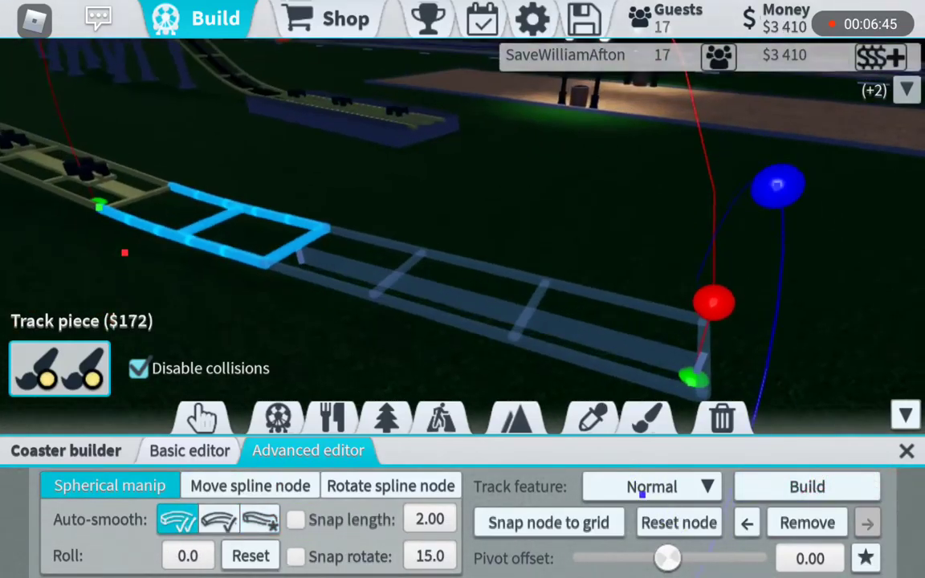
drag(686, 346, 602, 253)
drag(482, 200, 362, 241)
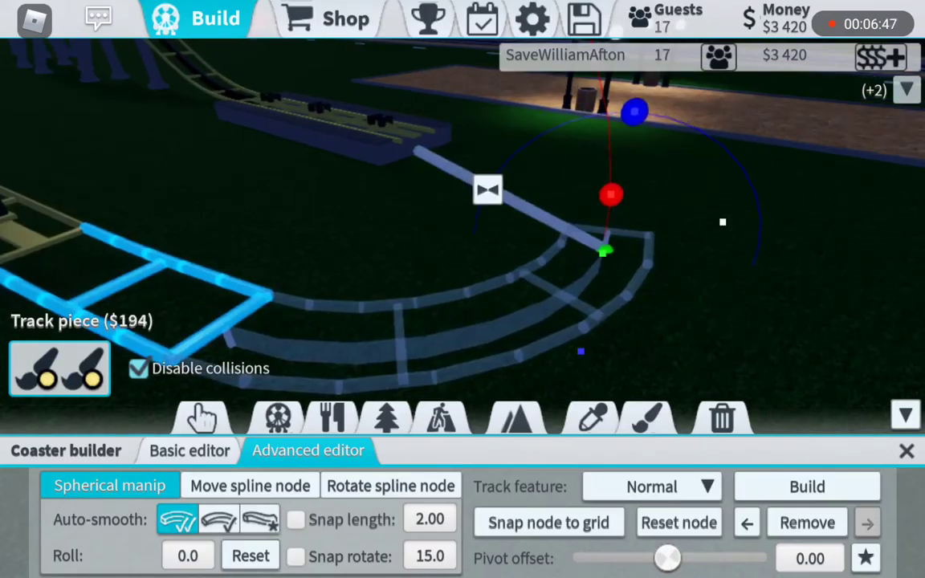
drag(601, 254, 618, 259)
click(807, 486)
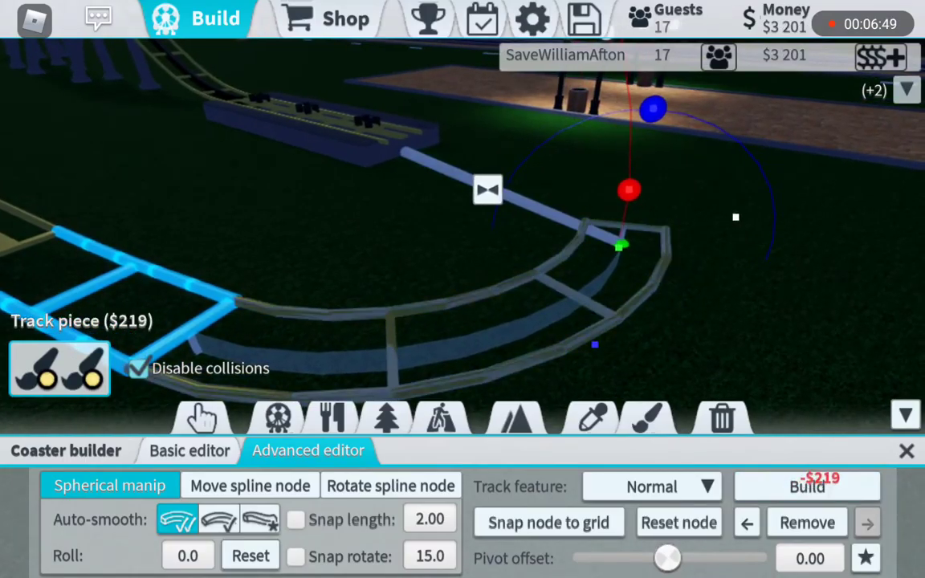
drag(481, 241, 361, 201)
drag(482, 201, 241, 161)
drag(482, 201, 321, 241)
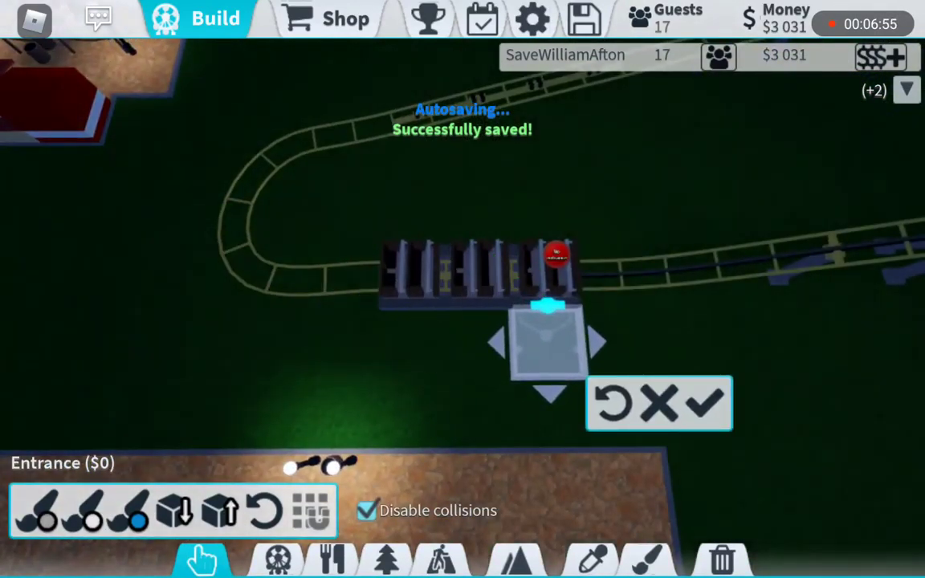
Place the coaster's entrance beside the station.
click(707, 404)
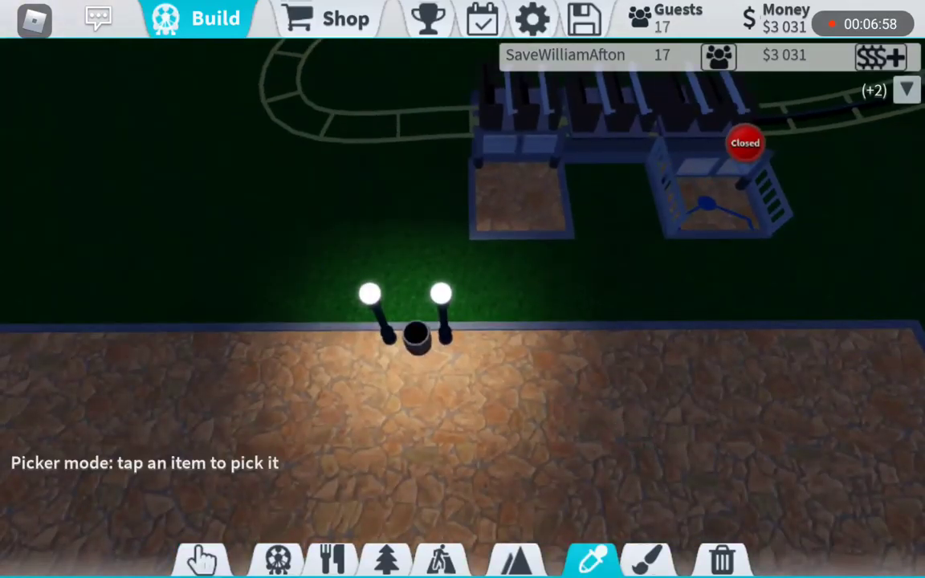
click(520, 205)
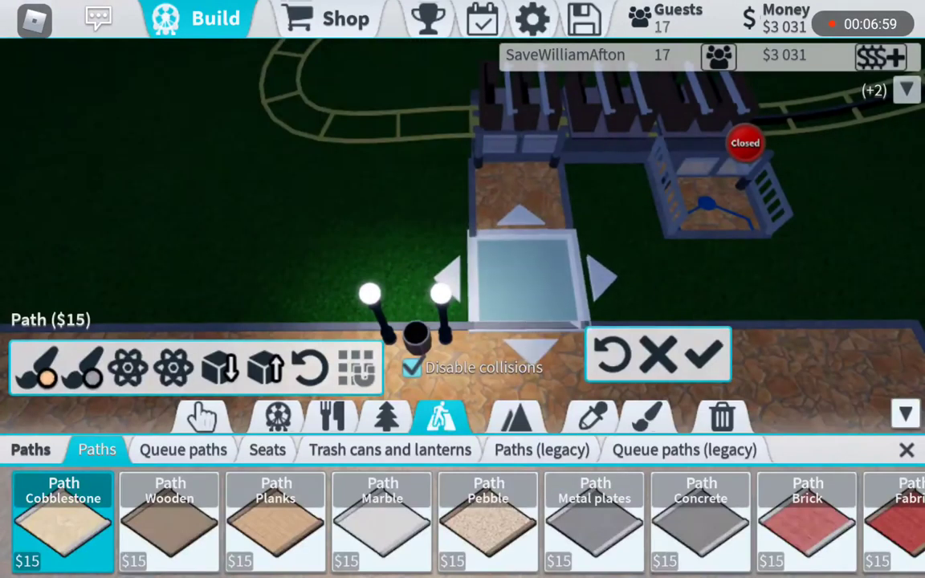
click(594, 416)
scroll(463, 241, down, 5)
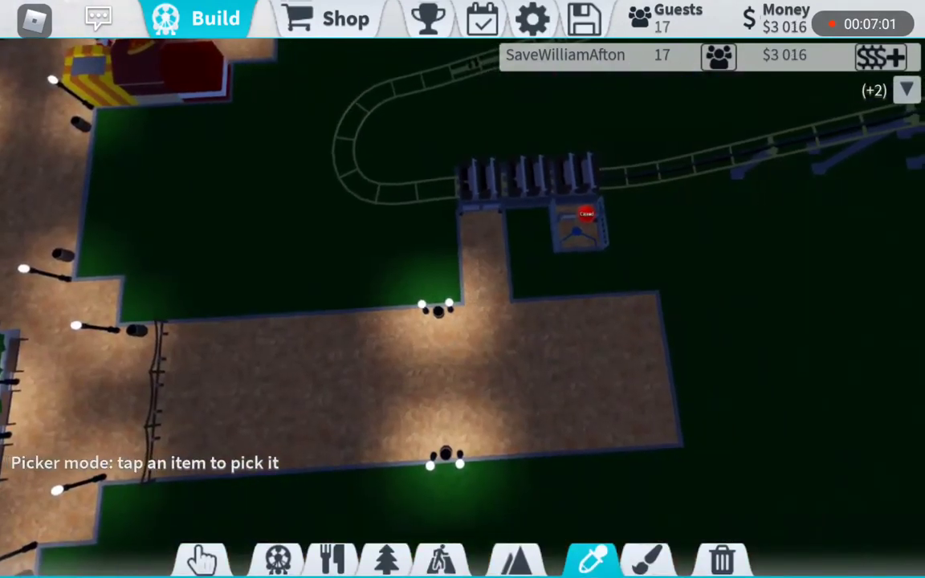
scroll(462, 289, up, 5)
click(518, 559)
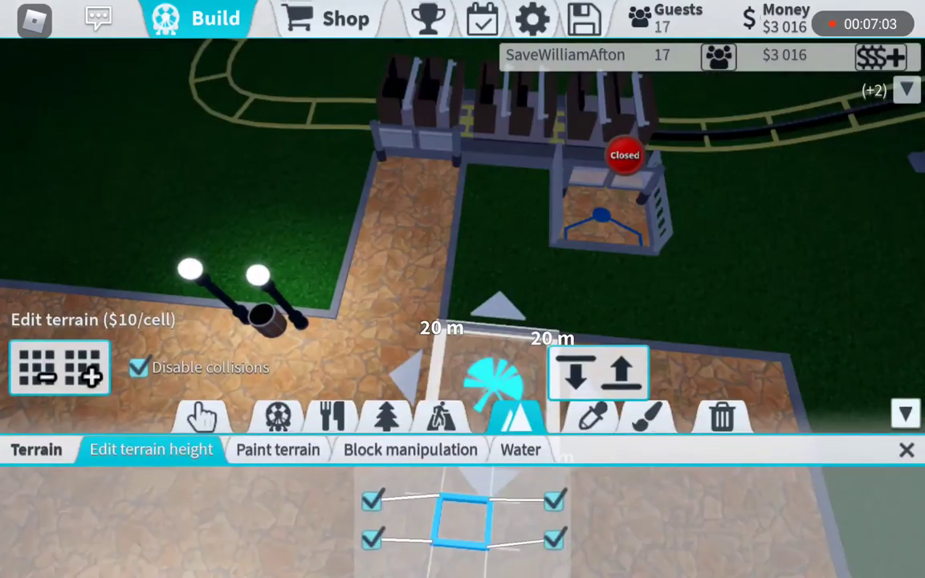
Lay a cobblestone queue path line up to the entrance.
click(440, 415)
click(391, 448)
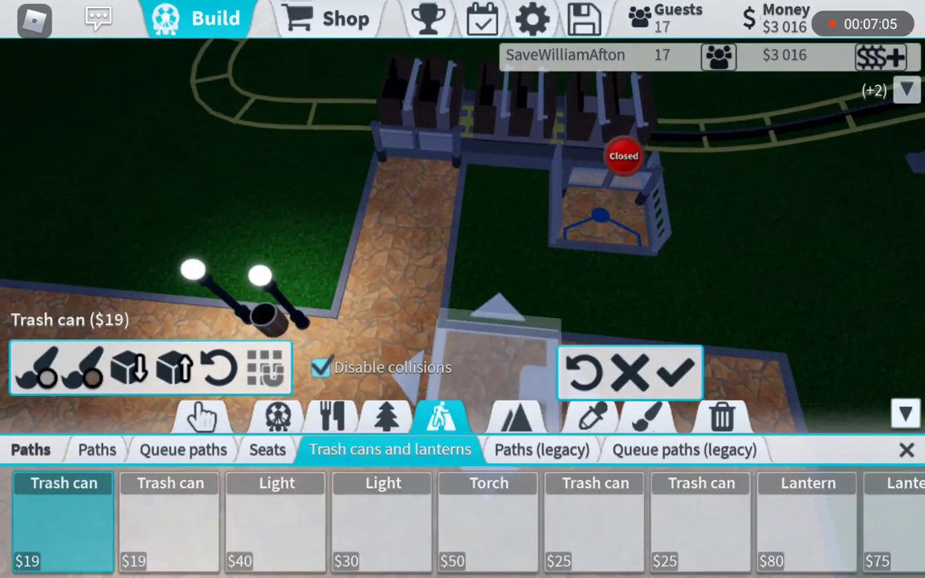
click(183, 449)
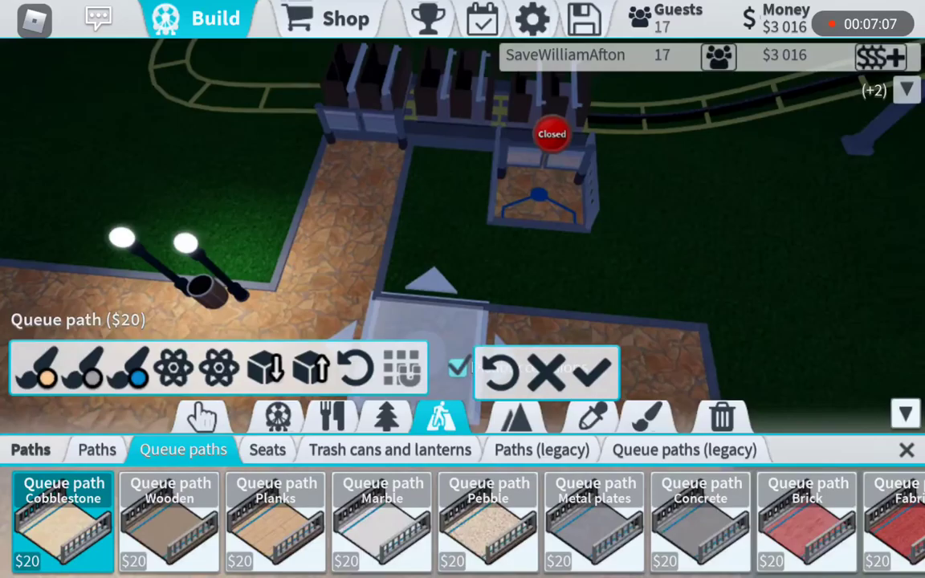
click(530, 257)
drag(639, 273, 739, 273)
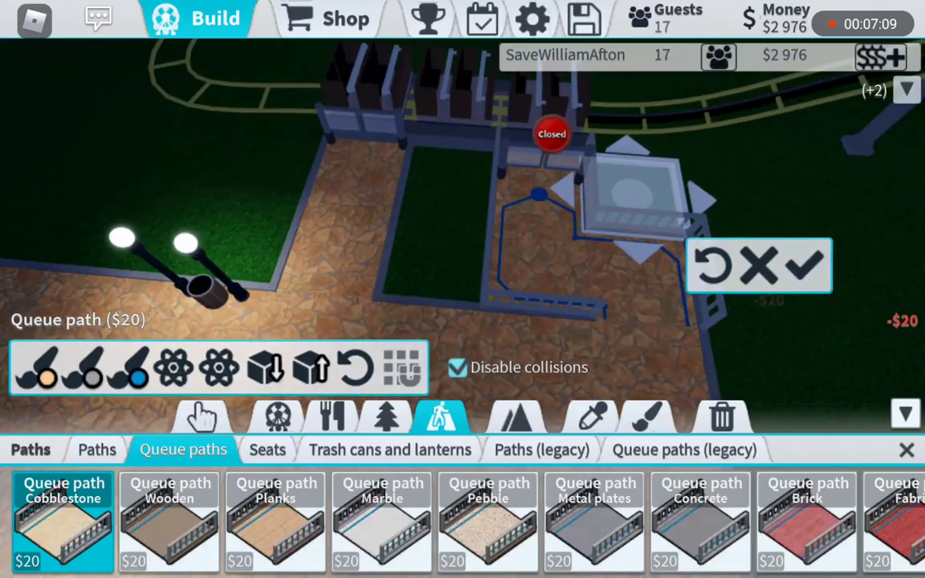
click(895, 367)
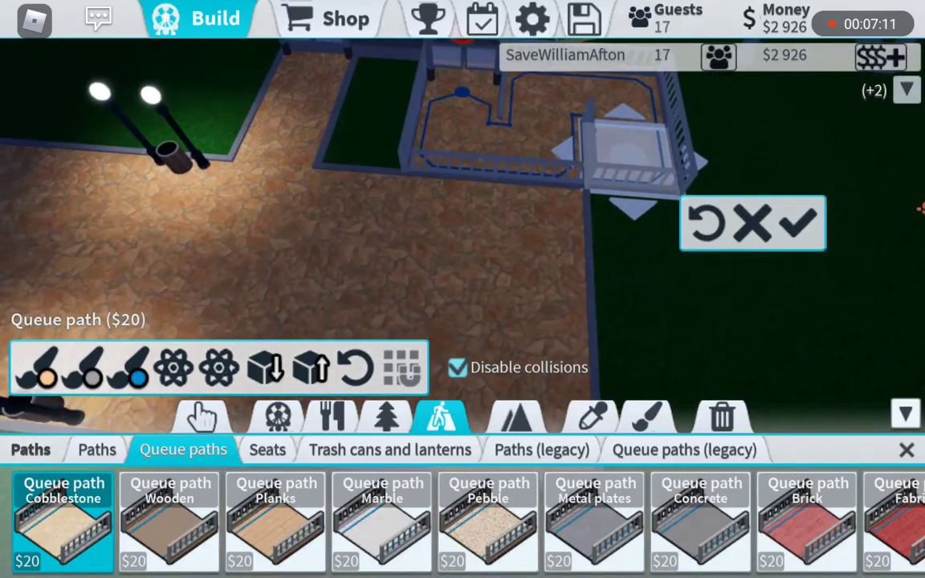
Pick the cobblestone path and place several path tiles around the queue.
click(593, 415)
click(440, 415)
click(97, 449)
click(498, 193)
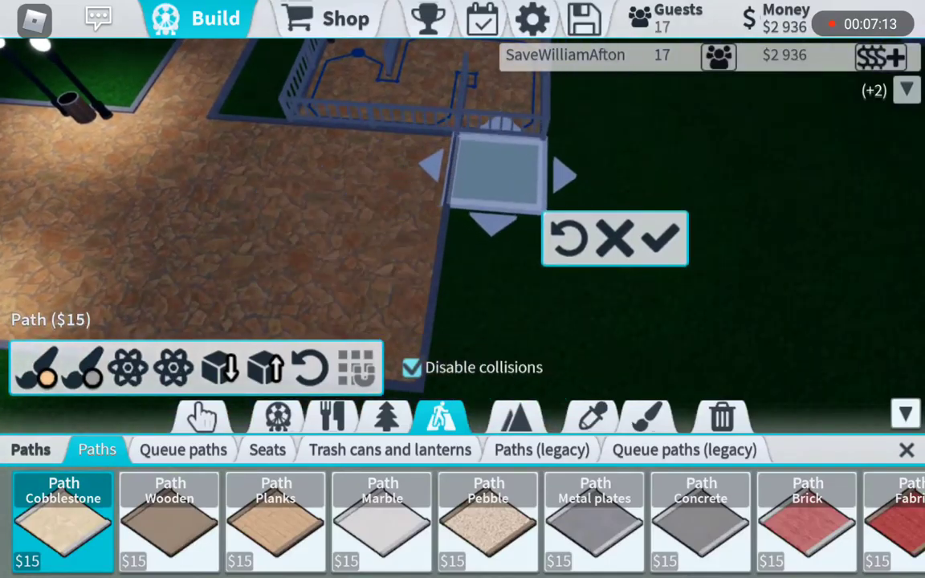
click(595, 176)
key(Escape)
click(593, 415)
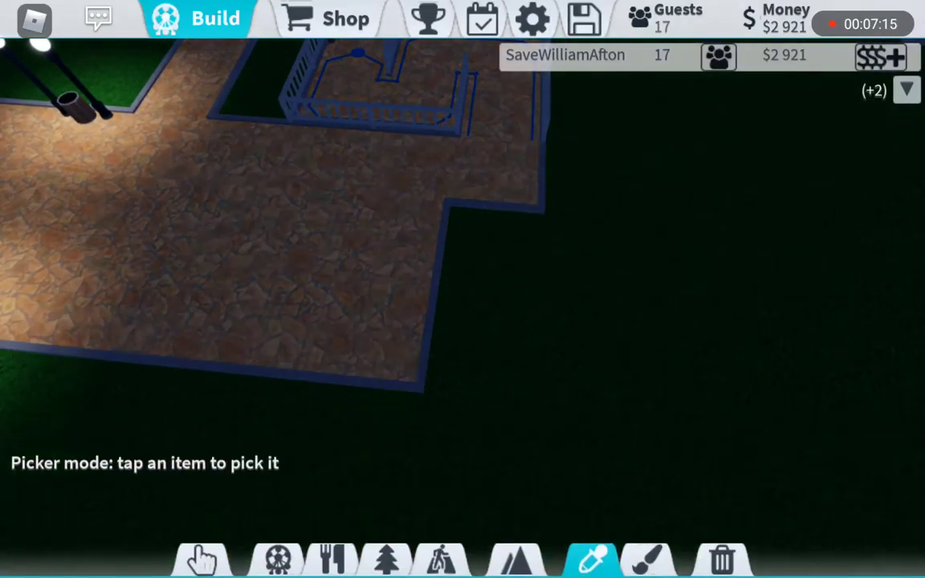
click(450, 241)
click(660, 322)
click(595, 185)
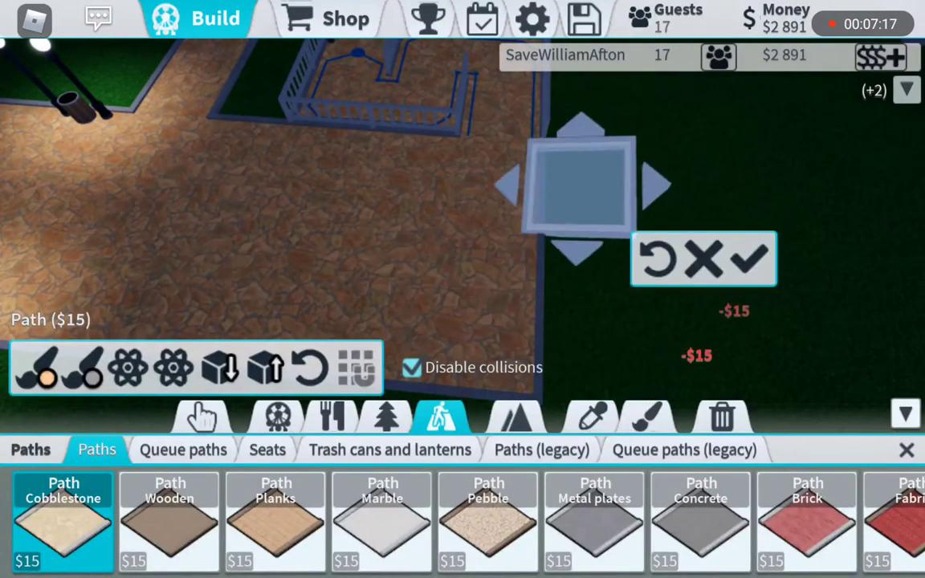
click(750, 243)
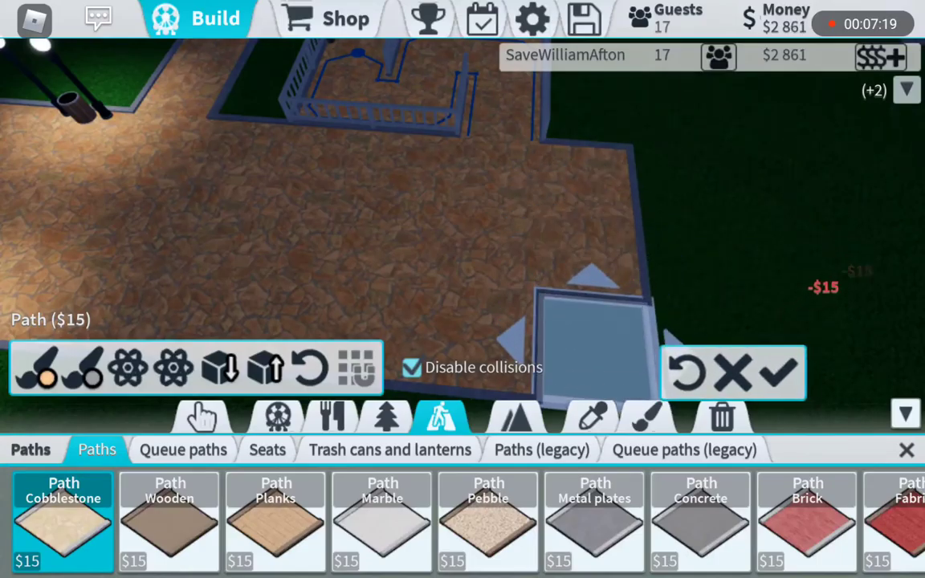
Survey the coaster track, briefly toggling the appearance picker on and off.
drag(321, 201, 562, 321)
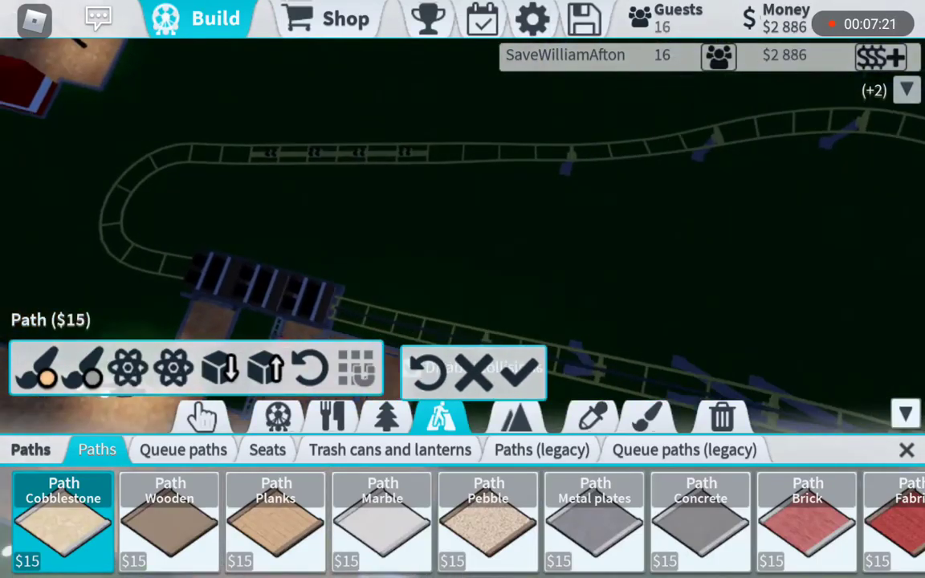
drag(482, 201, 241, 281)
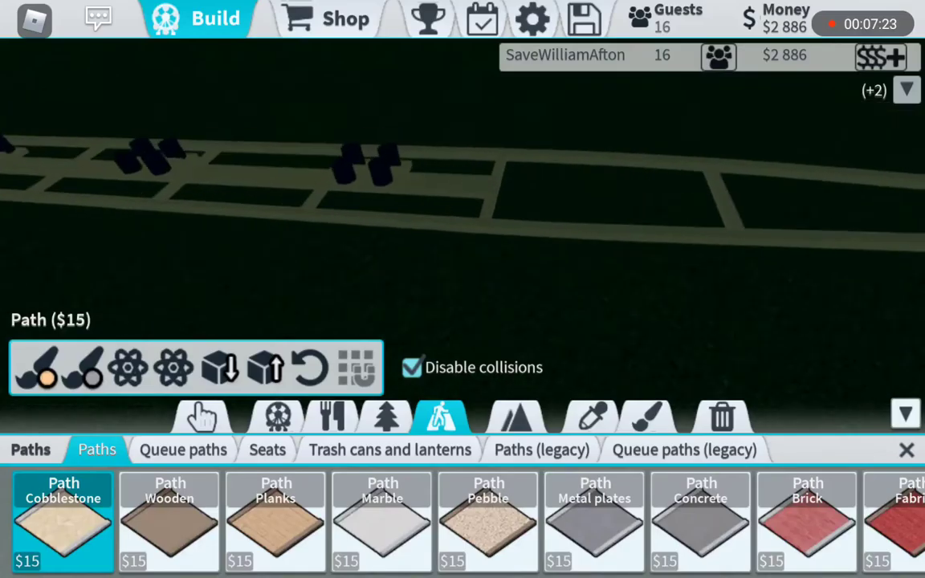
click(595, 416)
drag(433, 241, 241, 281)
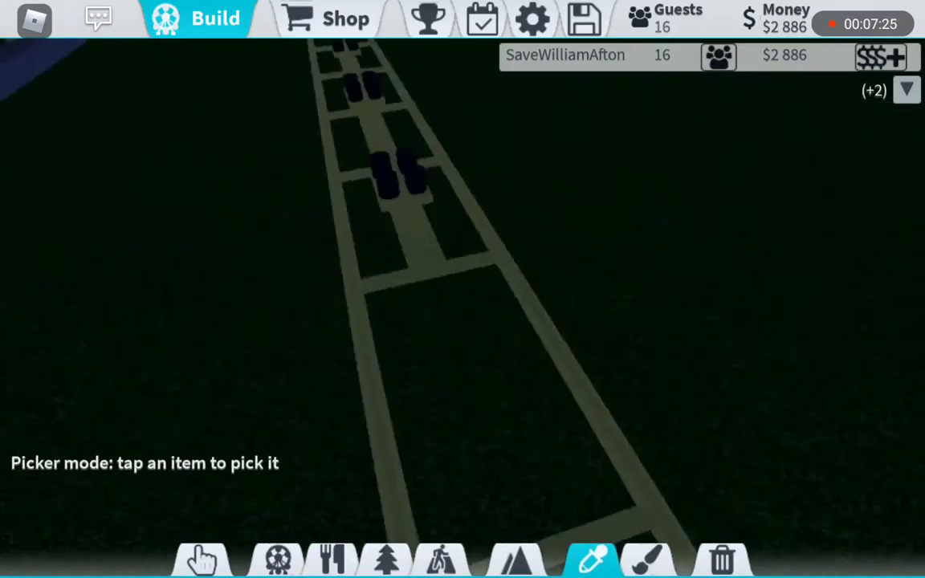
drag(402, 281, 241, 201)
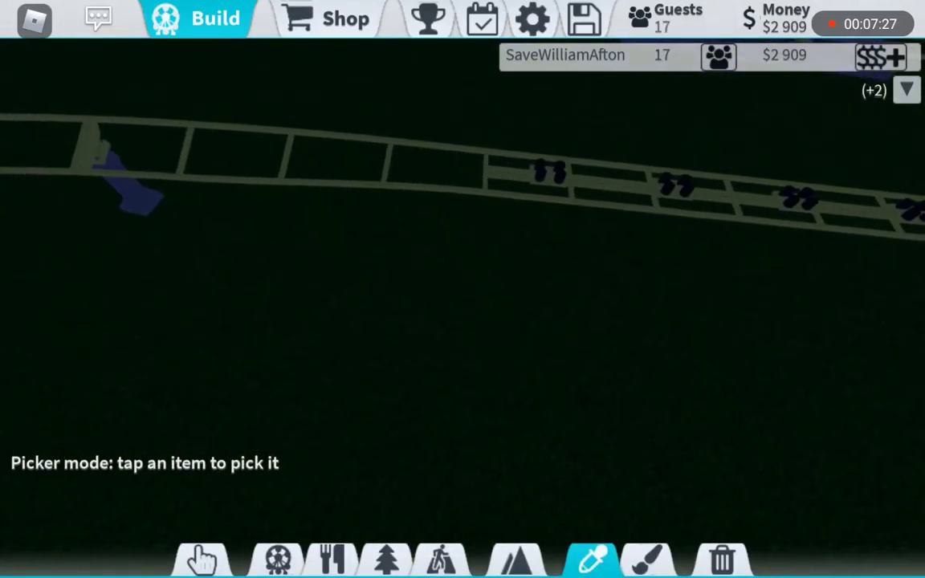
click(201, 559)
View the station and lower track, then bring up the Scenery catalogue's Primitives shapes.
drag(402, 241, 322, 361)
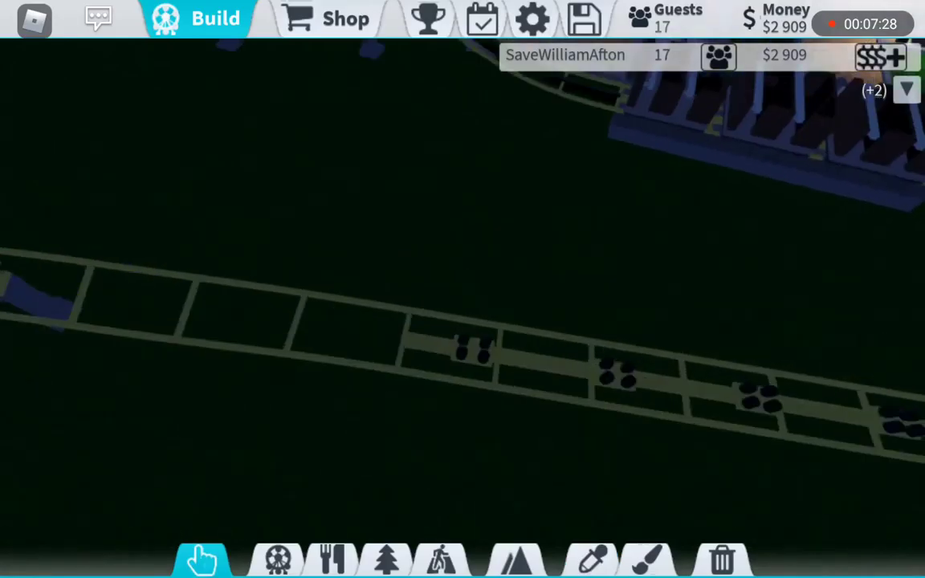
scroll(463, 290, down, 5)
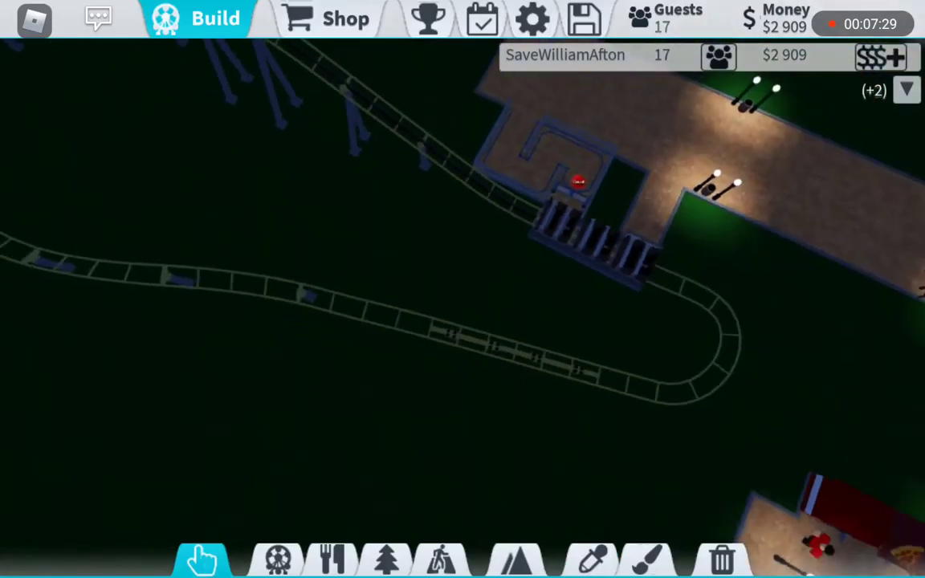
drag(482, 241, 563, 361)
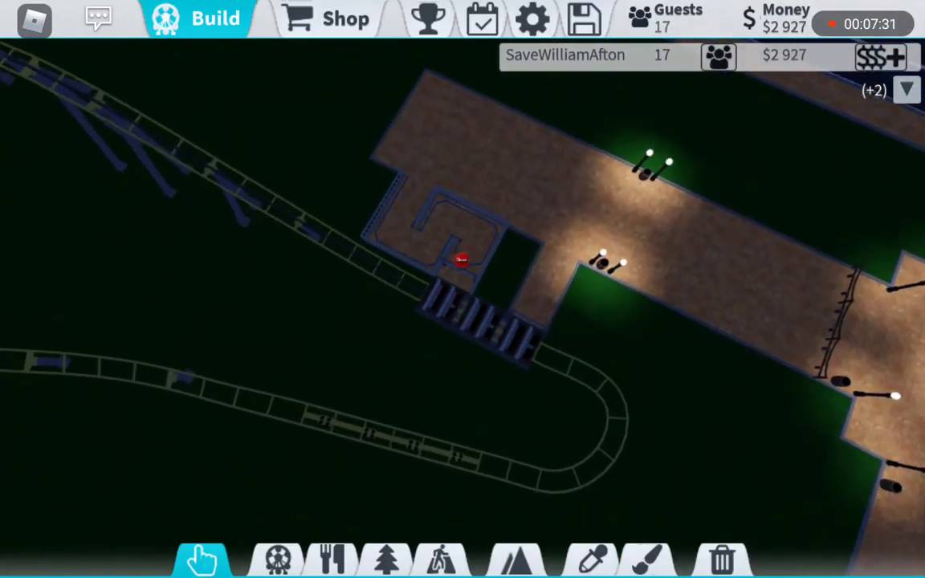
scroll(463, 289, up, 3)
drag(463, 361, 562, 160)
scroll(463, 265, up, 5)
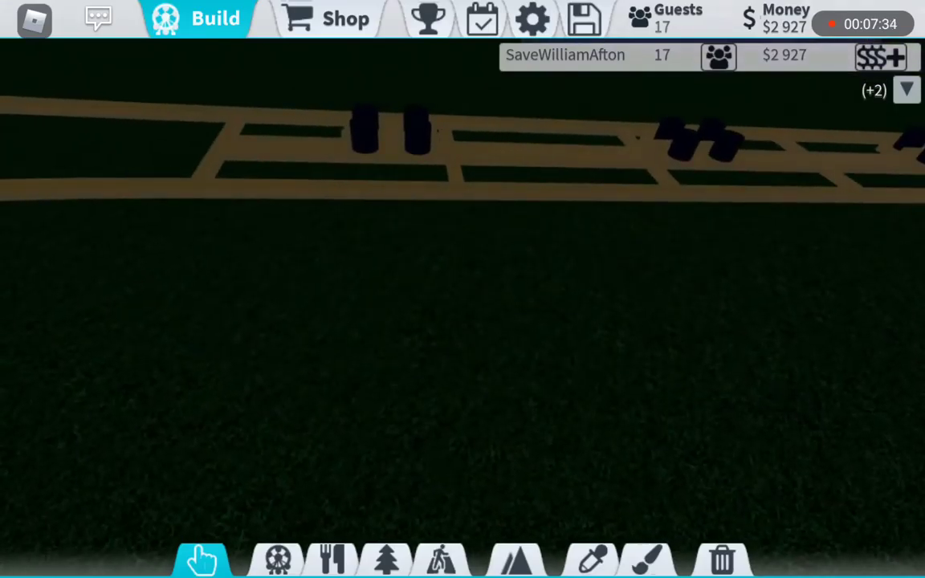
scroll(462, 289, down, 5)
mouse_move(462, 241)
mouse_down()
mouse_move(462, 361)
mouse_move(463, 241)
mouse_up()
scroll(463, 289, up, 4)
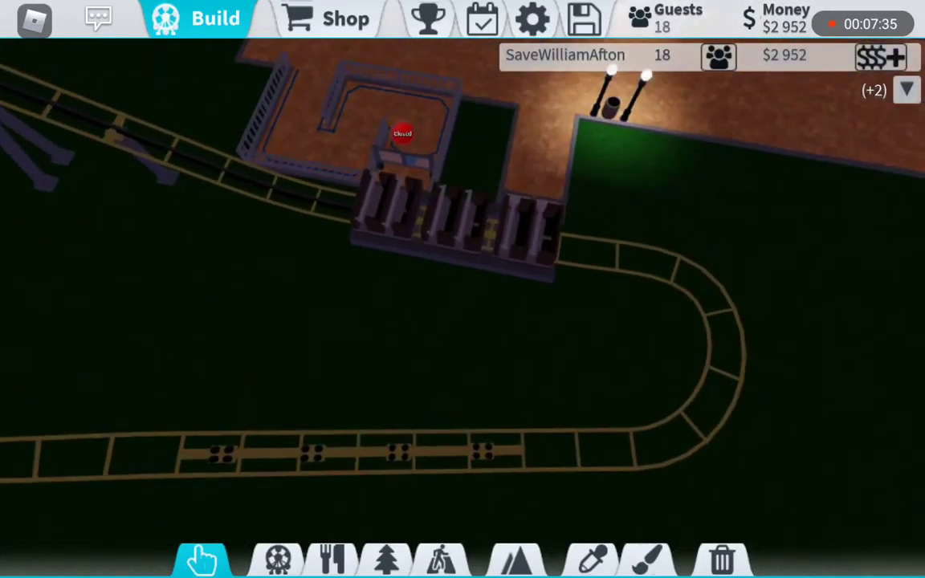
click(387, 558)
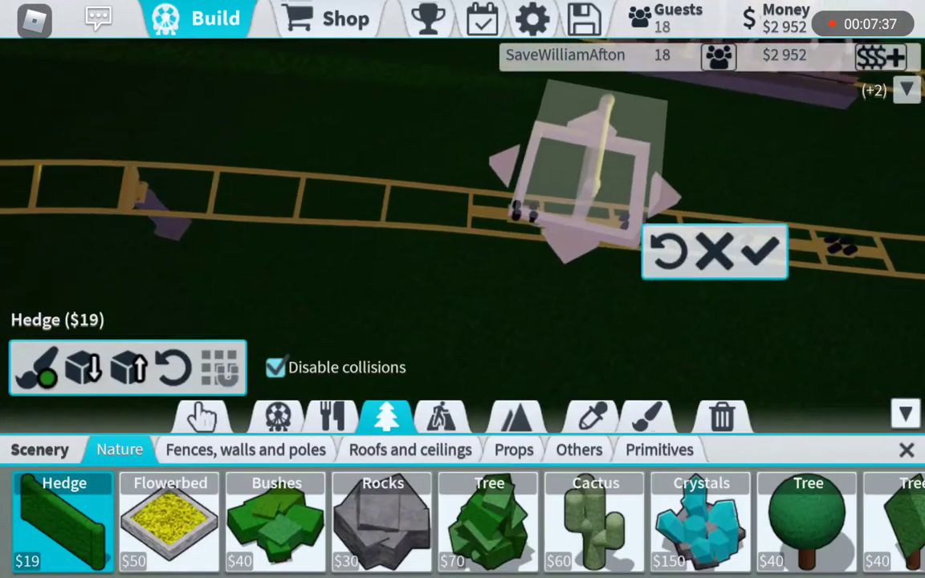
click(659, 449)
Switch the cuboid to precise move-and-rotate mode in the snapping options.
drag(462, 201, 562, 241)
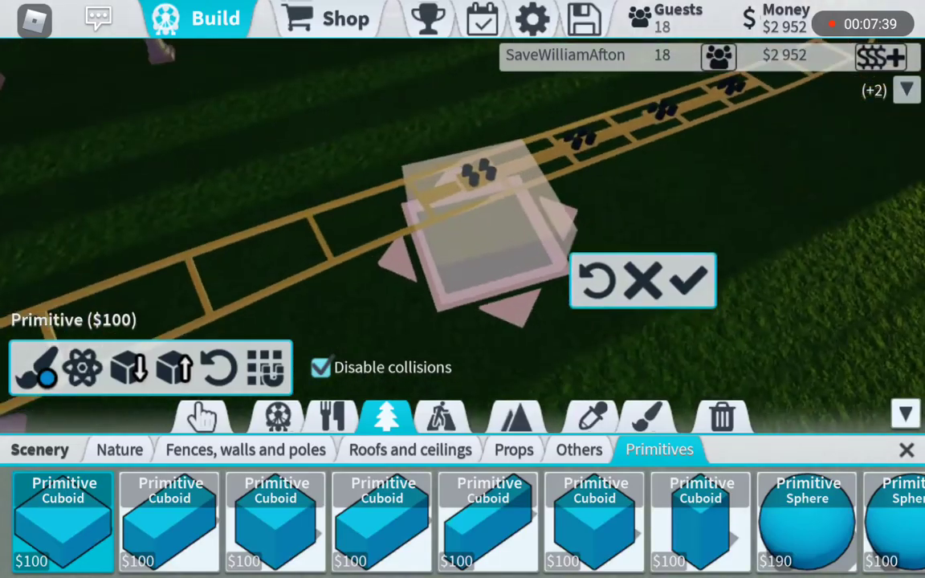
click(264, 367)
click(353, 93)
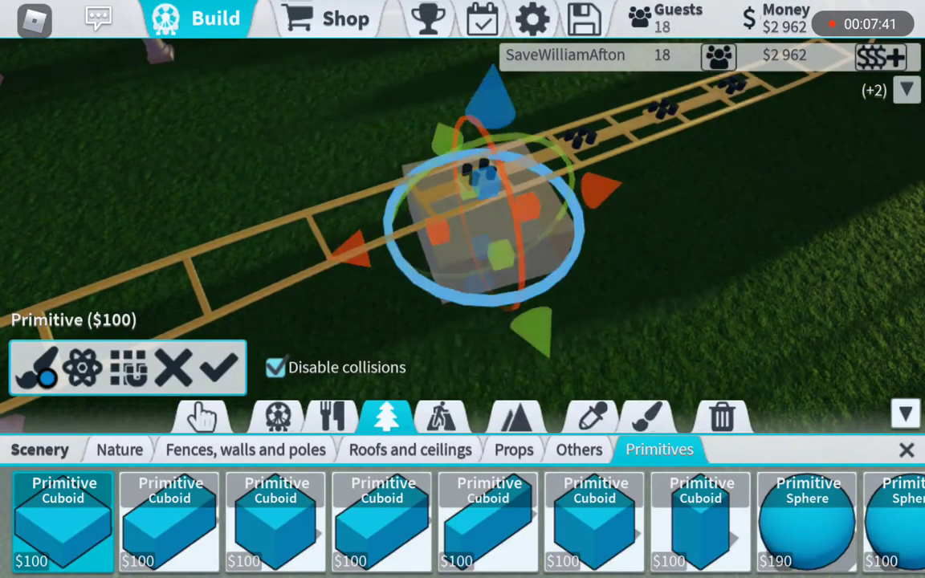
click(83, 367)
scroll(265, 201, down, 3)
click(265, 144)
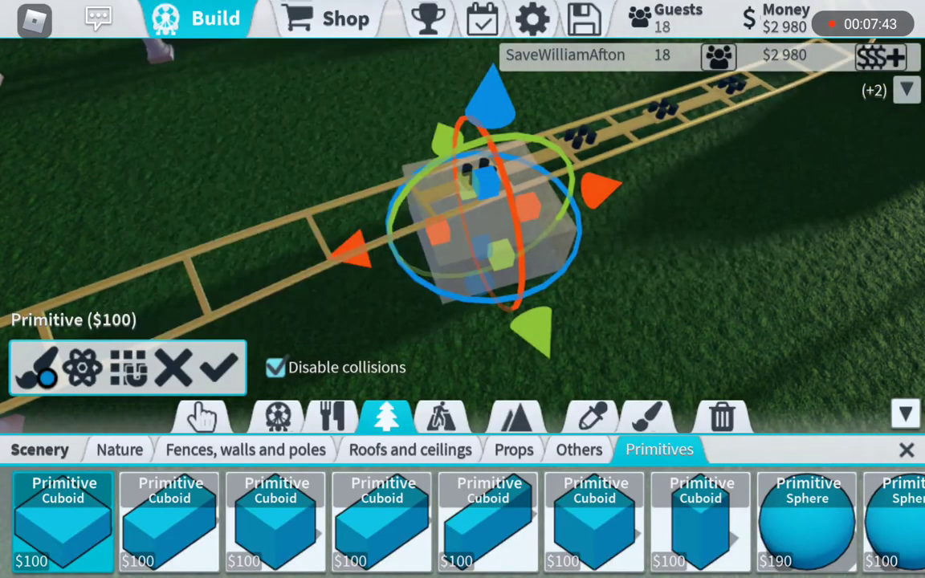
click(82, 367)
scroll(265, 201, down, 5)
scroll(265, 201, down, 2)
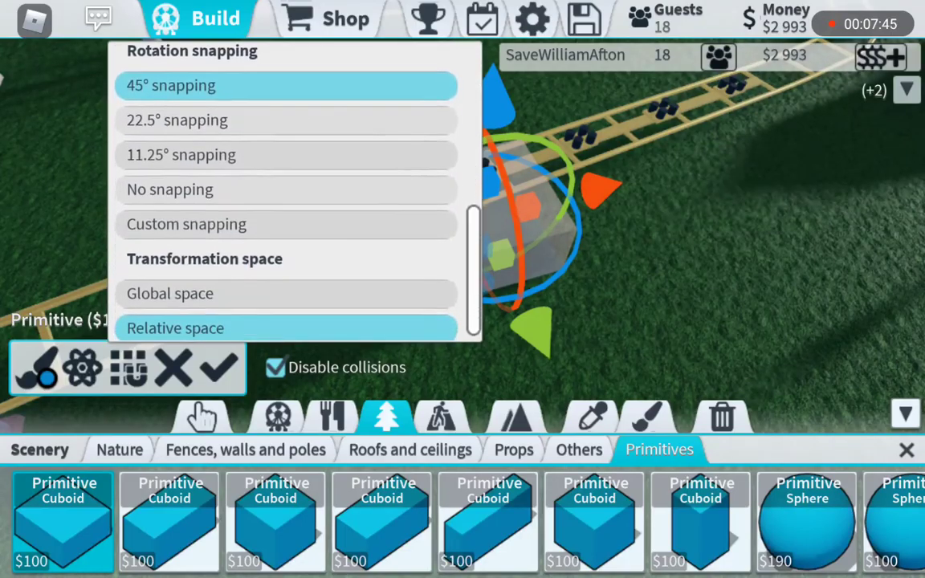
click(265, 326)
Line up the cuboid from the side and place it under the straight track.
drag(723, 200, 482, 200)
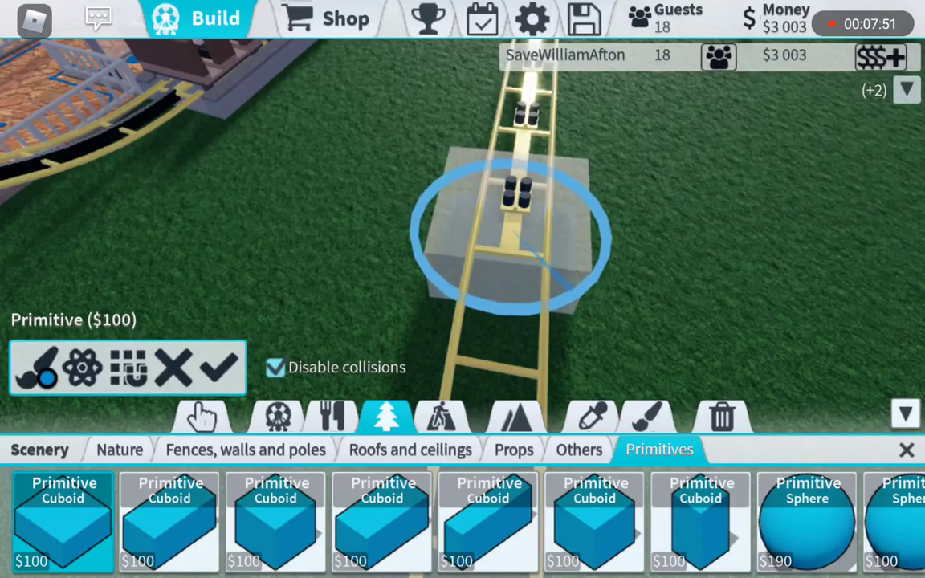
drag(723, 200, 482, 200)
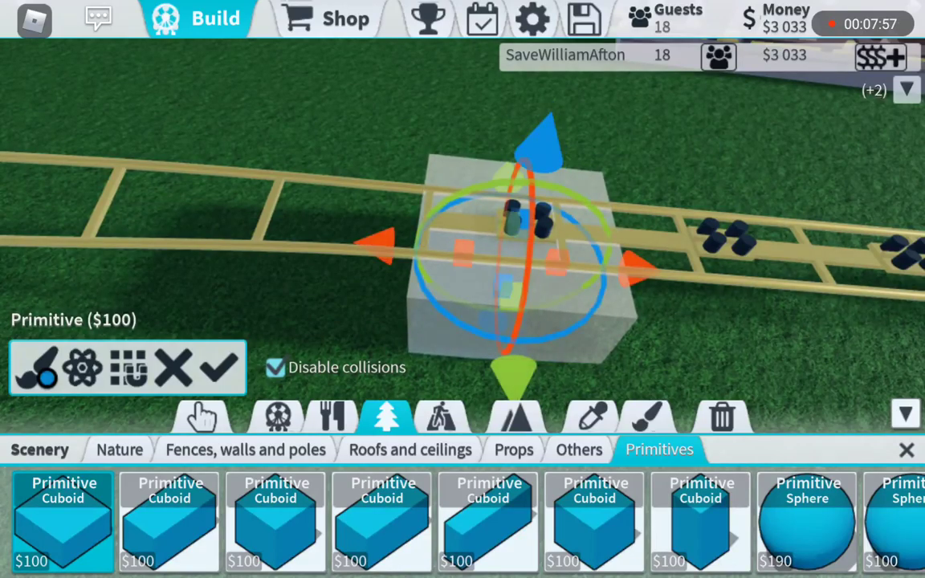
drag(562, 241, 482, 200)
click(218, 367)
click(82, 367)
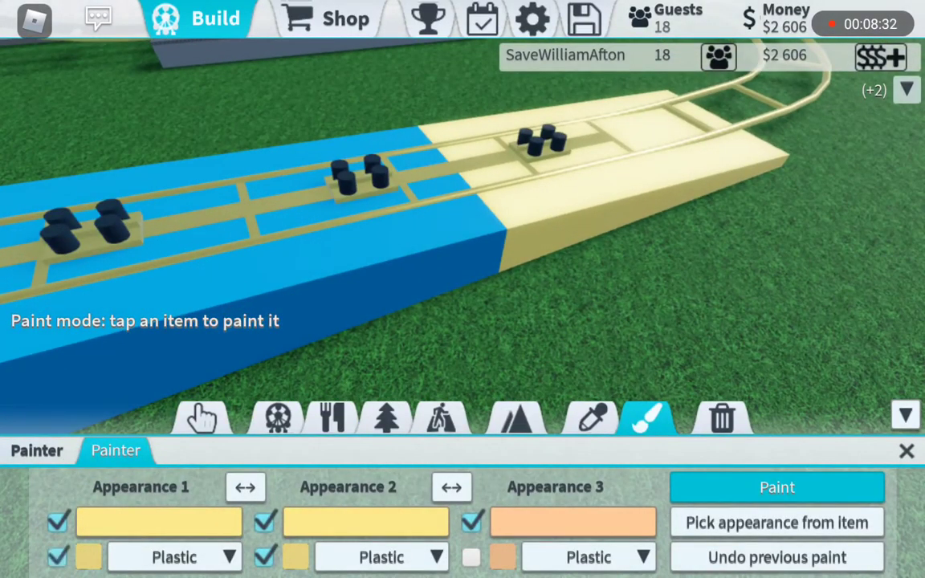
Paint the middle and remaining blue sections of the block tan.
click(361, 241)
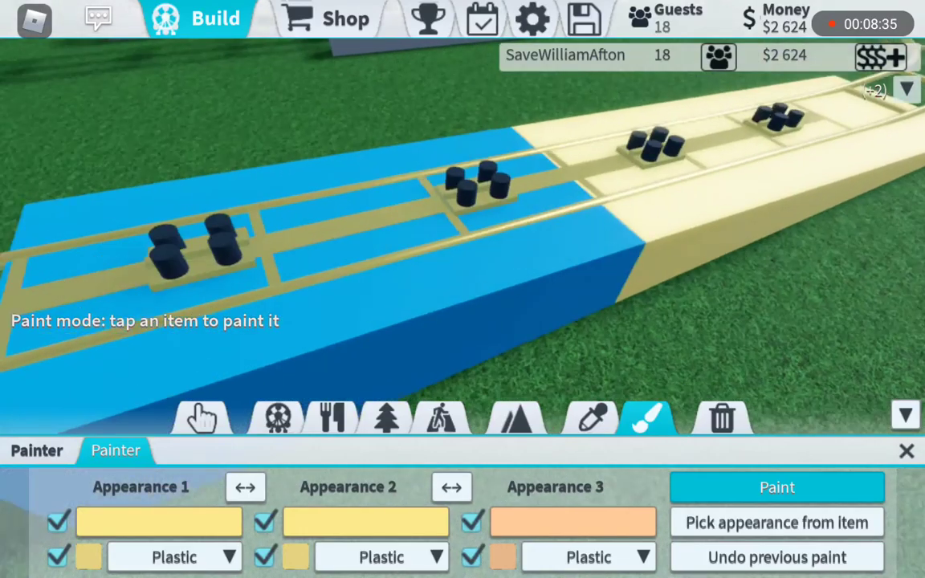
click(120, 224)
click(402, 225)
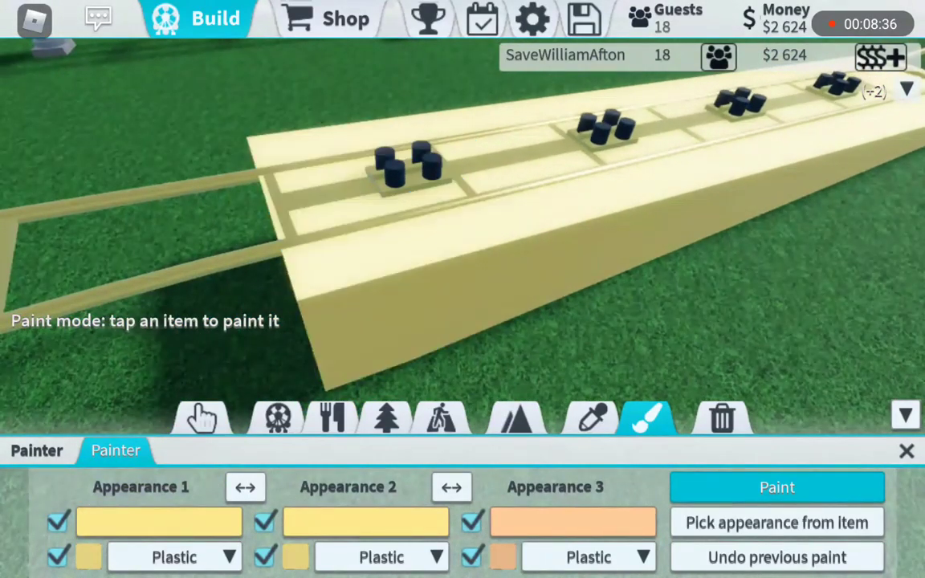
click(906, 451)
Set the Painter's first appearance material to Metal.
click(651, 558)
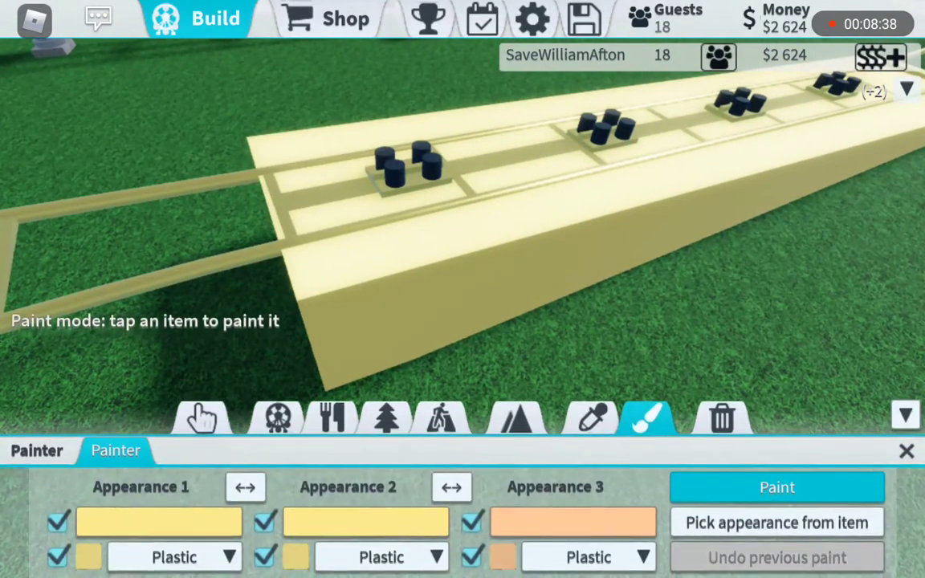
click(185, 557)
click(177, 261)
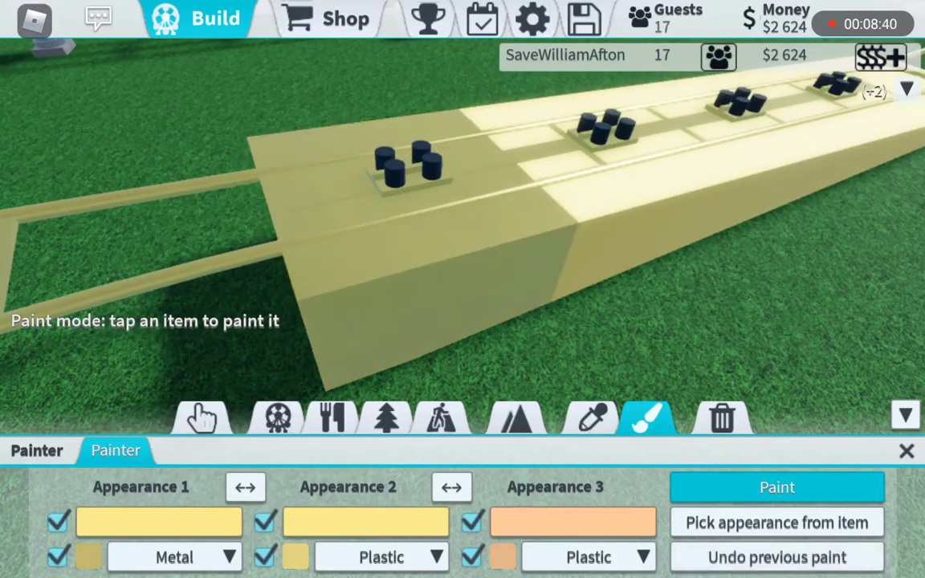
drag(482, 241, 241, 240)
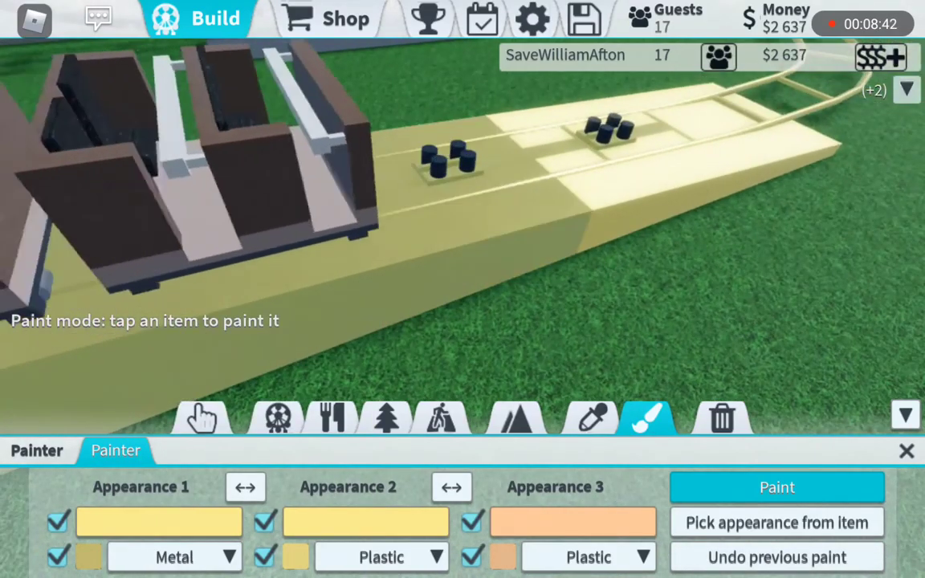
drag(482, 241, 241, 241)
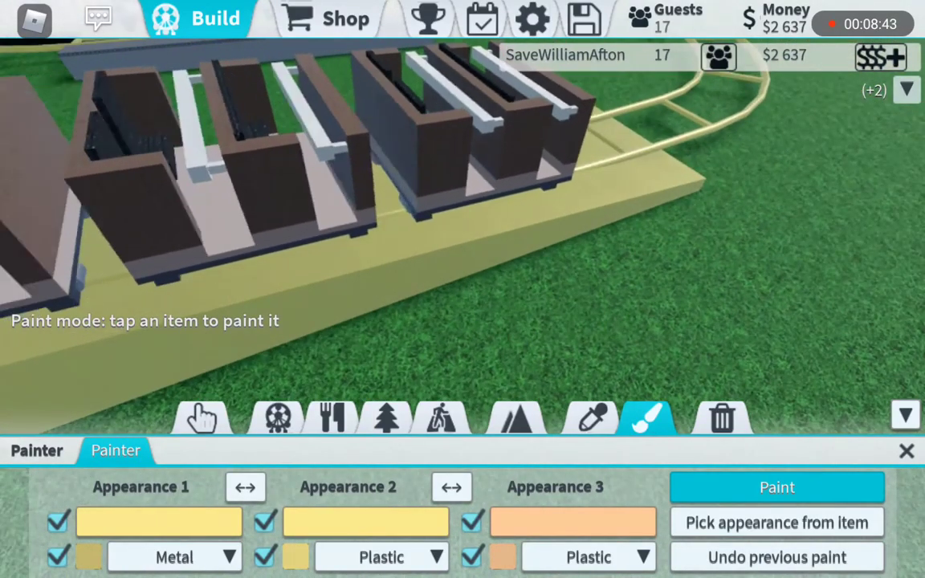
click(906, 450)
View the track platform from overhead and bring up the junior coaster's Appearance settings.
drag(562, 281, 241, 241)
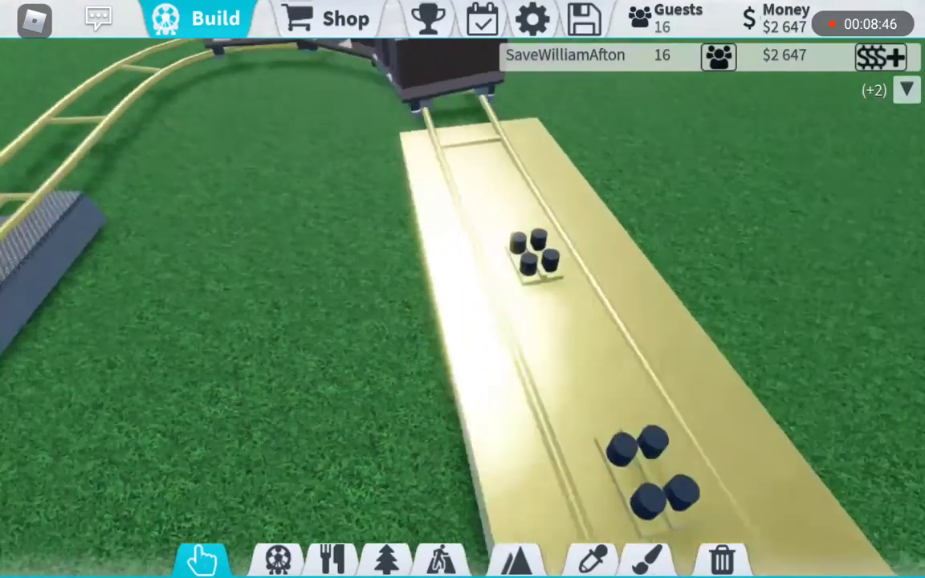
drag(562, 281, 241, 241)
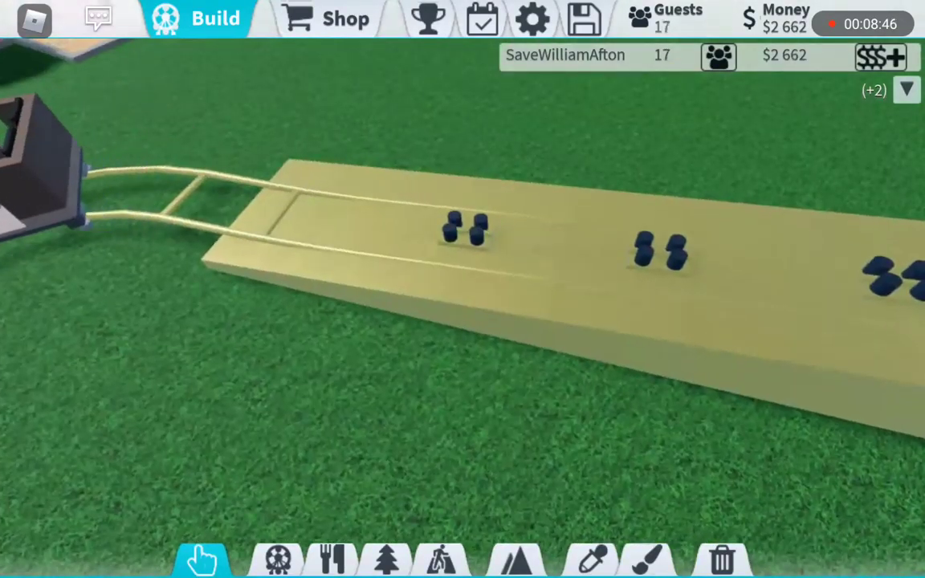
scroll(463, 290, down, 5)
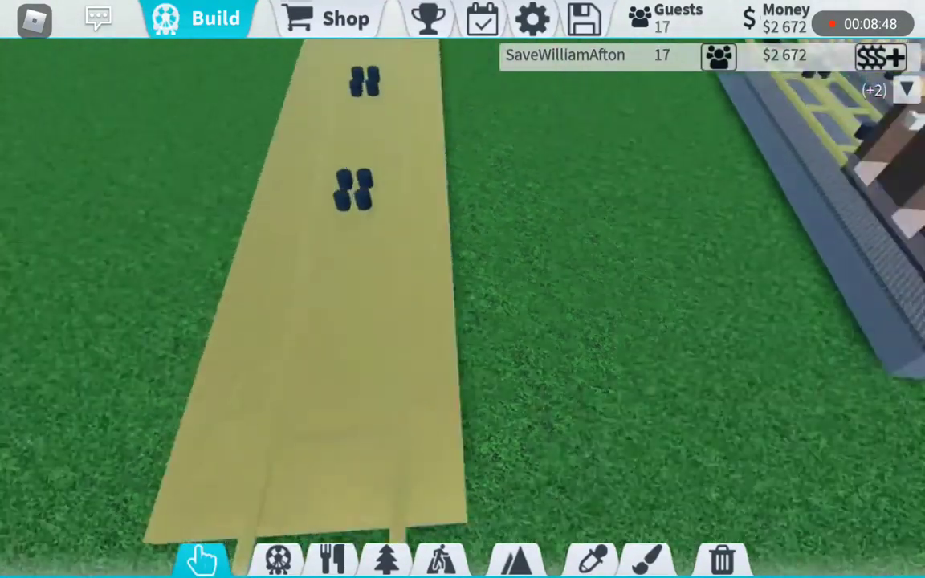
drag(562, 281, 241, 241)
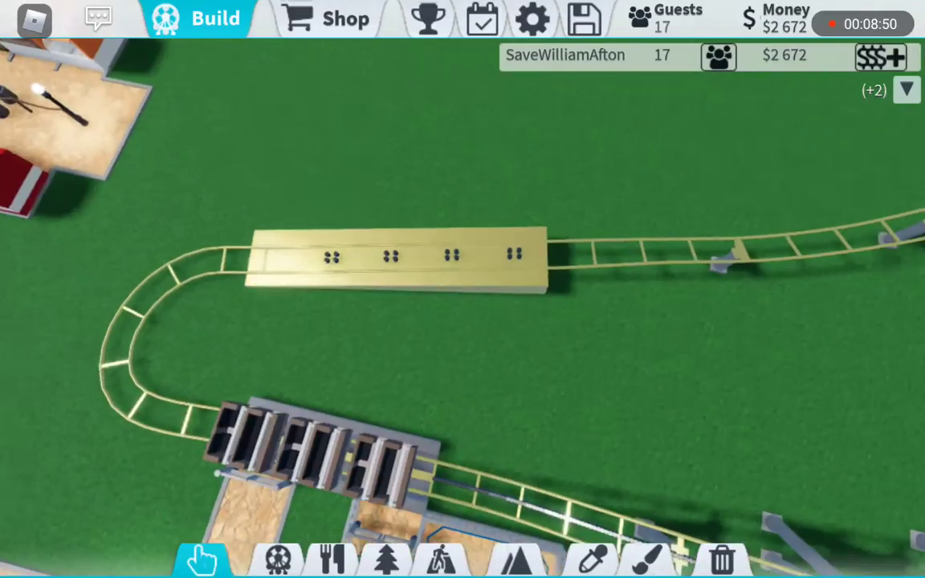
scroll(401, 257, up, 5)
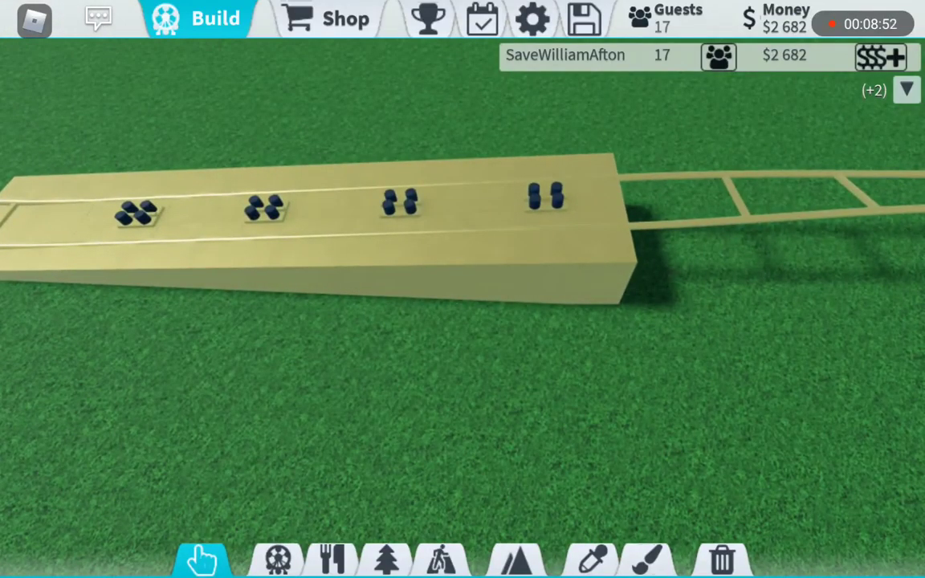
click(482, 224)
click(442, 262)
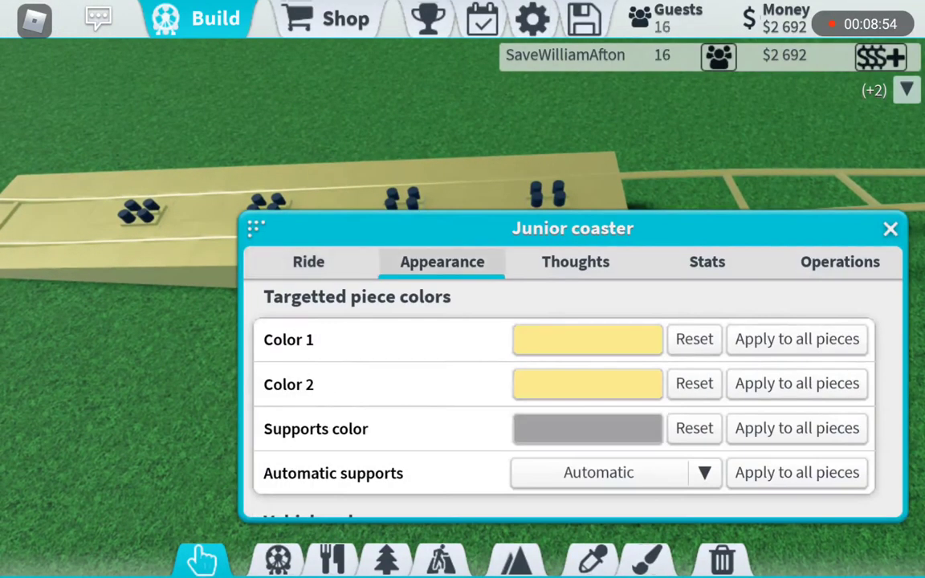
Set both track colours to maroon and apply each to the whole track.
click(588, 339)
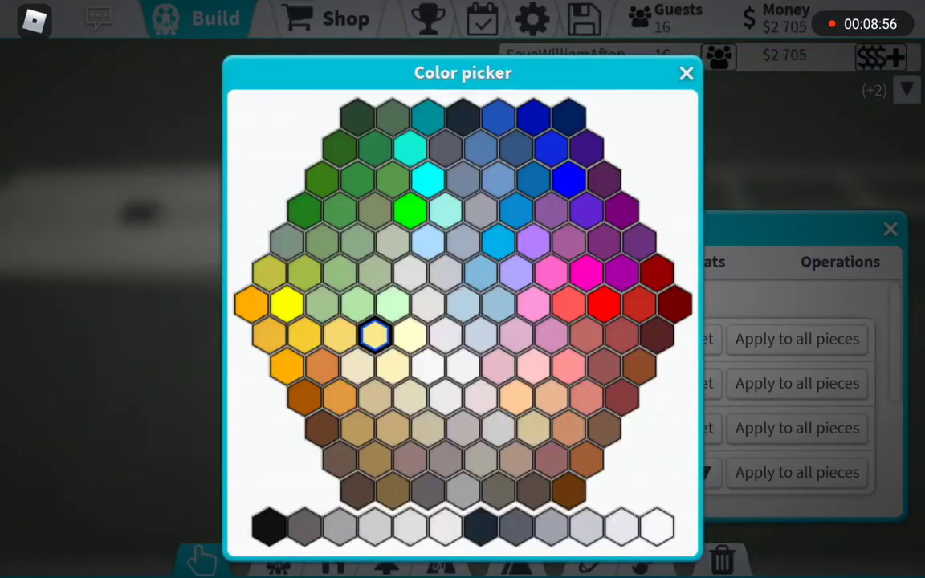
click(376, 335)
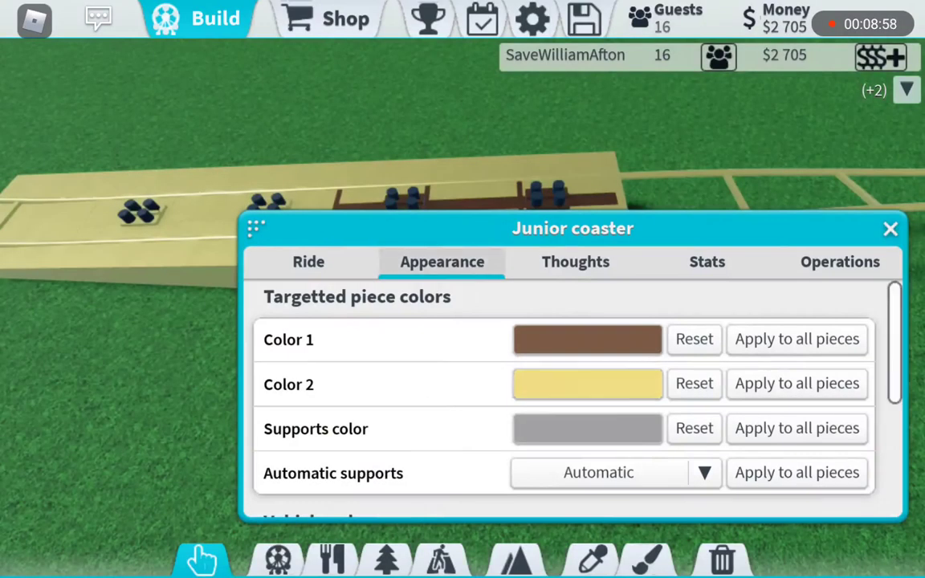
click(587, 384)
click(498, 397)
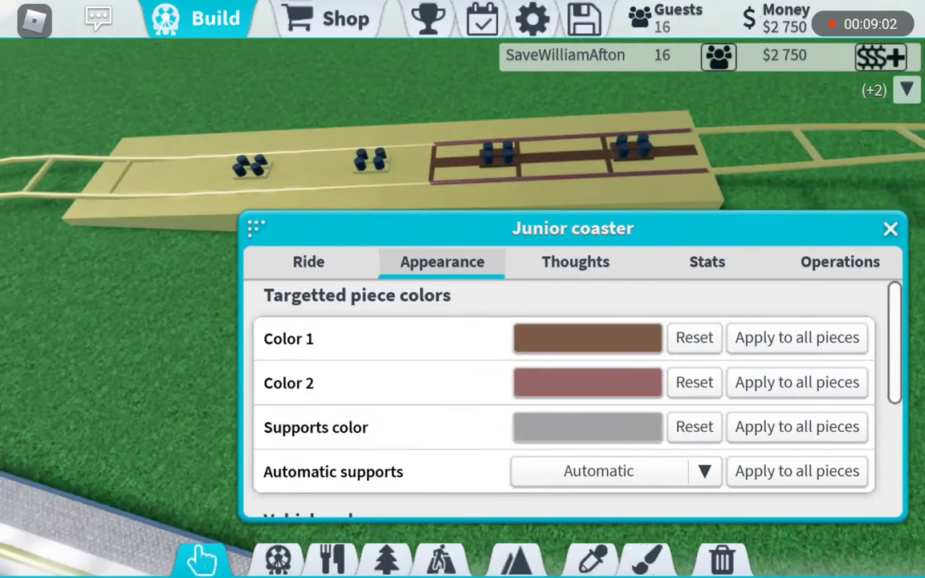
click(587, 338)
click(498, 397)
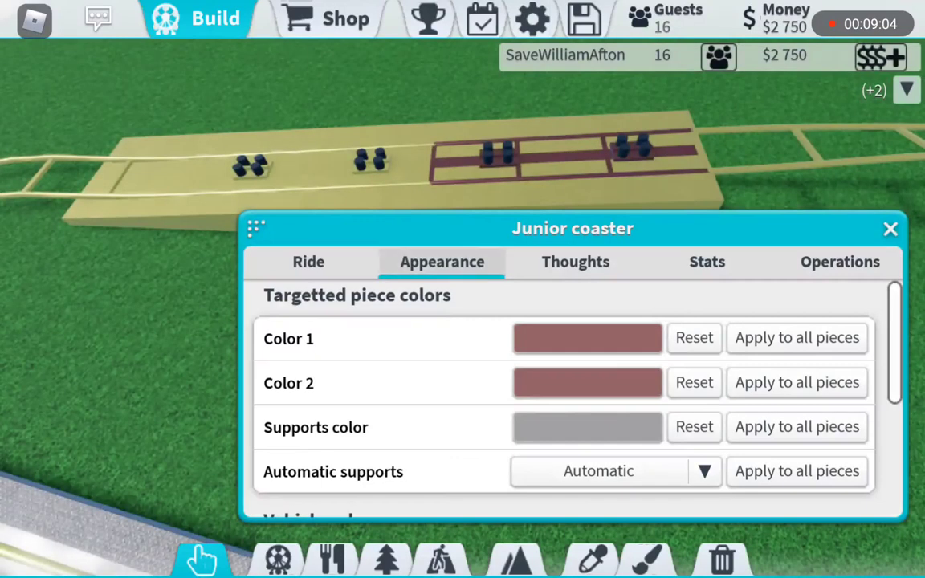
click(797, 338)
click(721, 337)
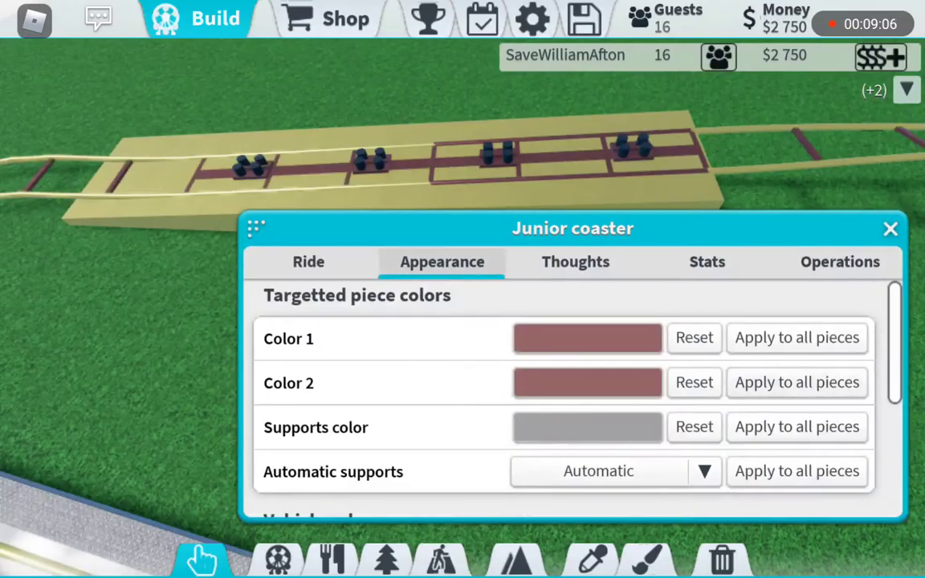
click(797, 382)
click(693, 338)
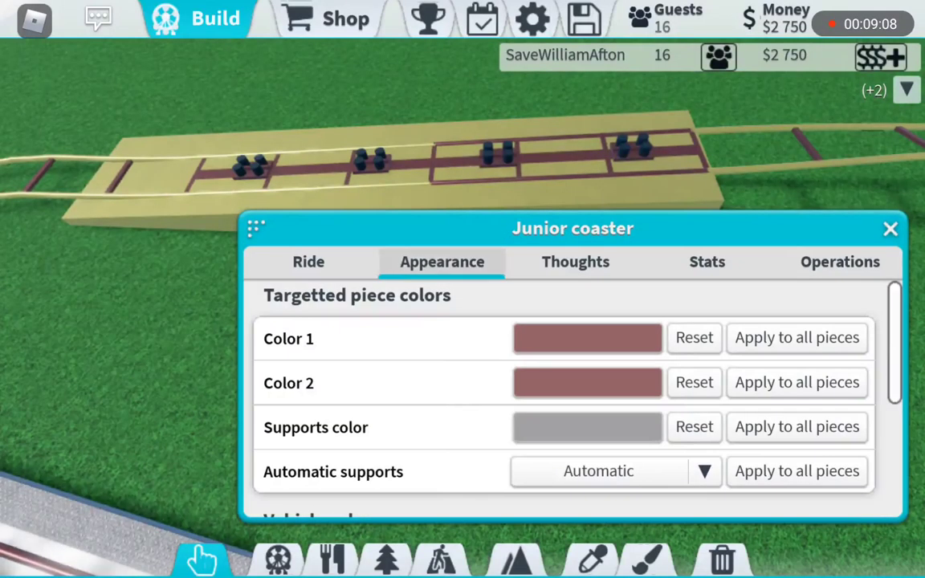
Paint the station platform block with the track's maroon appearance, then pick that block.
click(649, 558)
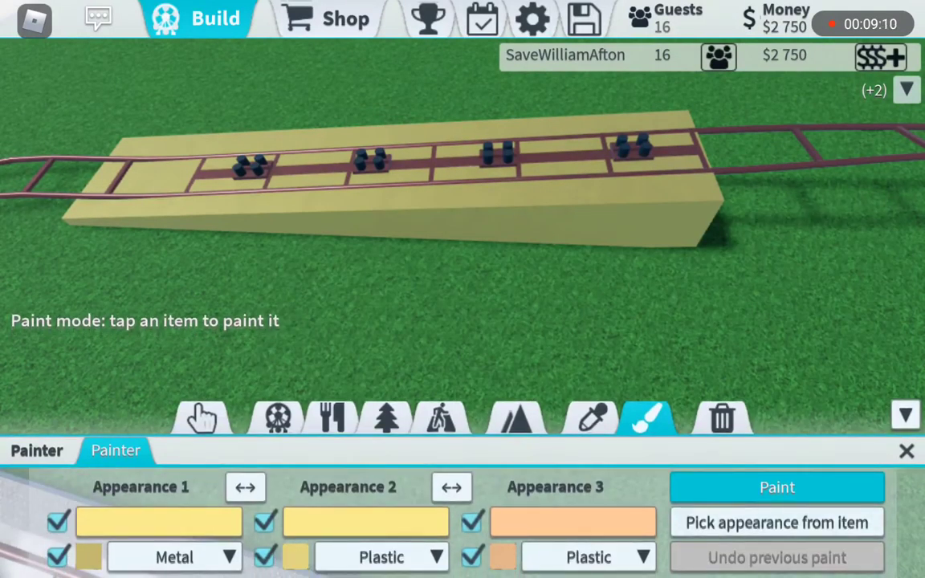
click(777, 522)
click(803, 144)
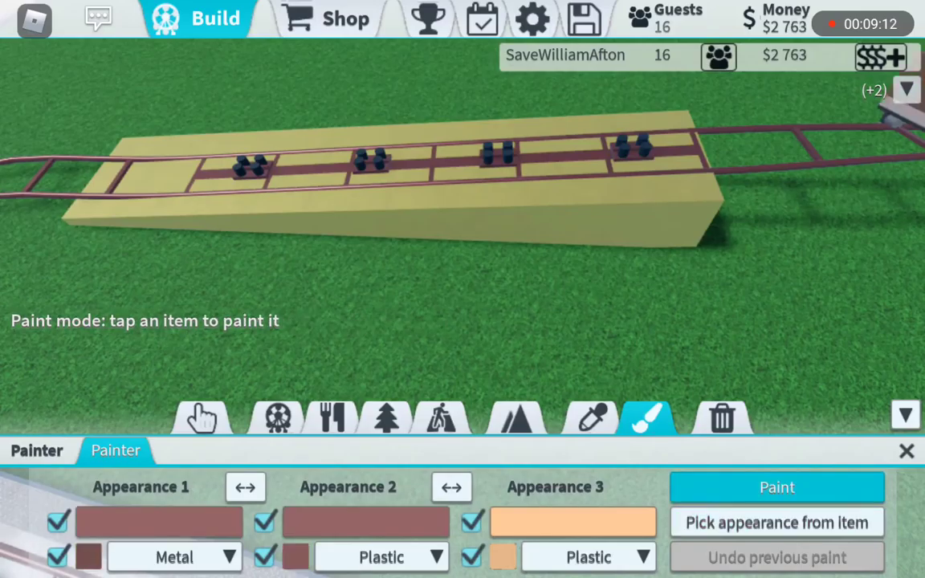
click(627, 176)
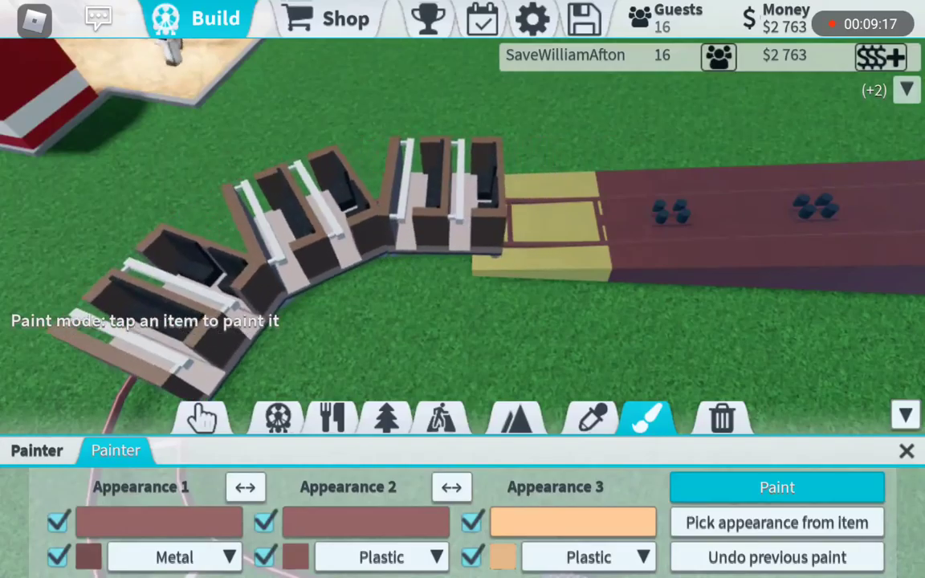
click(596, 417)
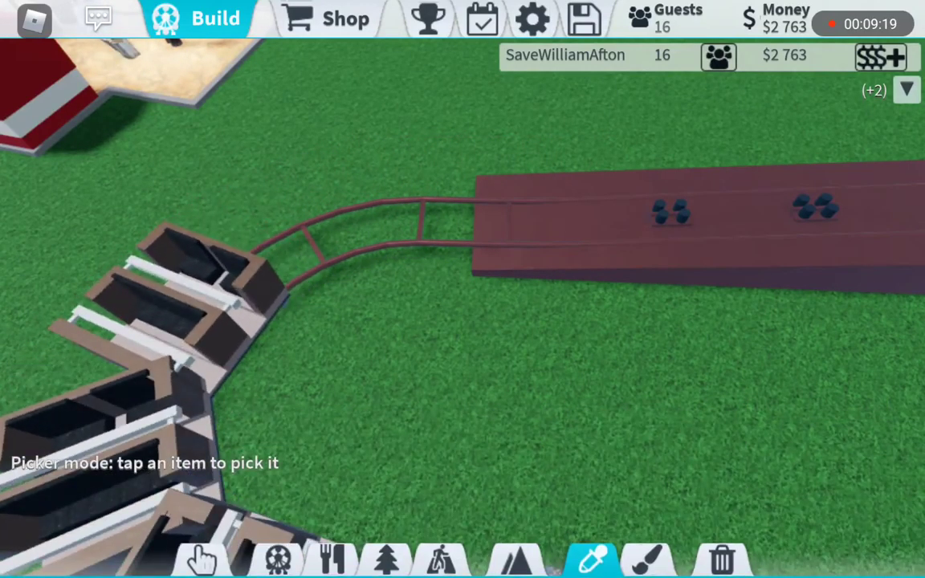
click(562, 225)
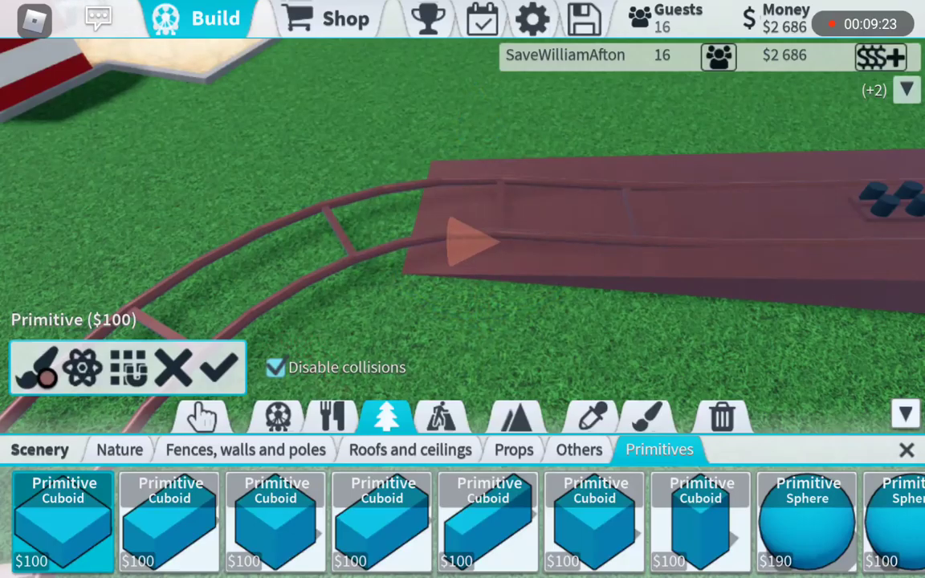
Place matching maroon blocks along the platform's end under the track.
click(463, 241)
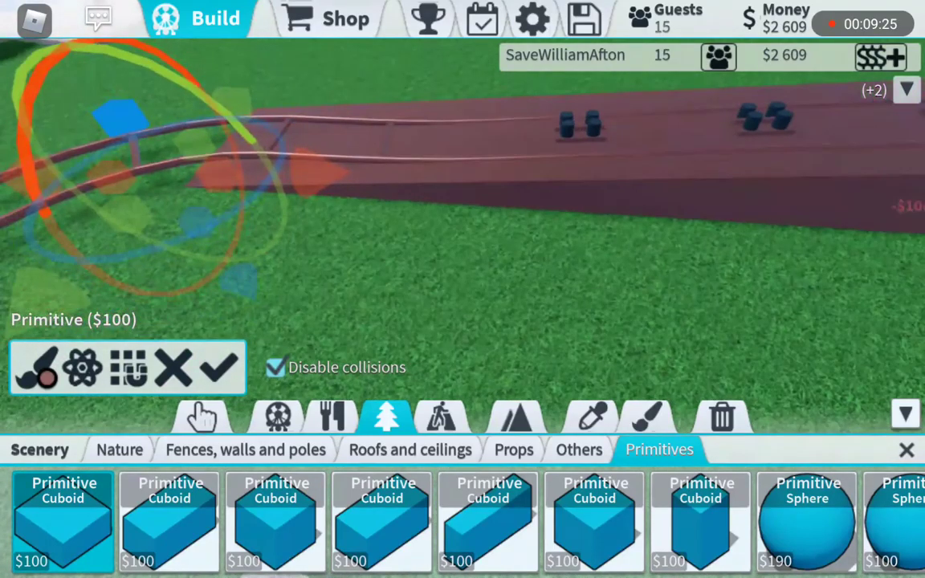
drag(563, 241, 322, 201)
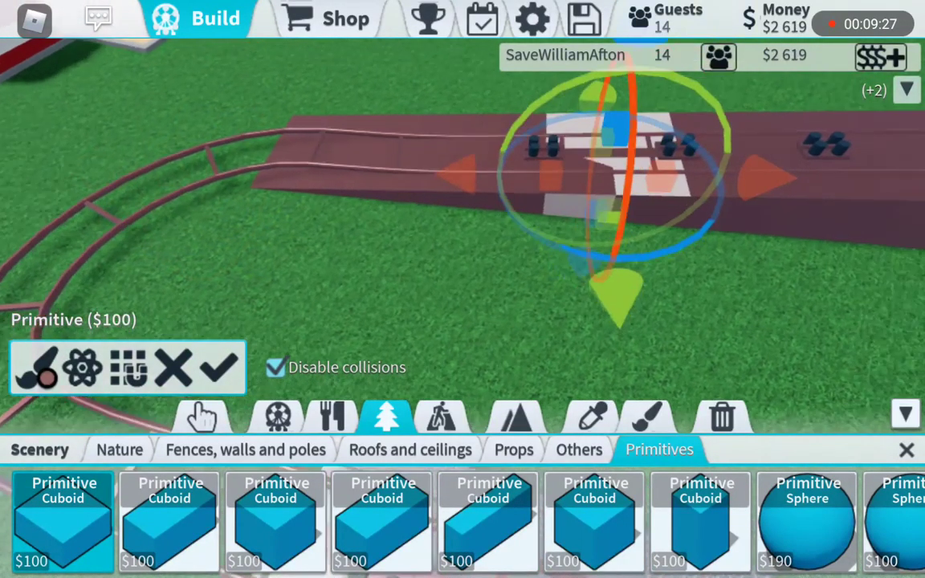
drag(401, 241, 241, 224)
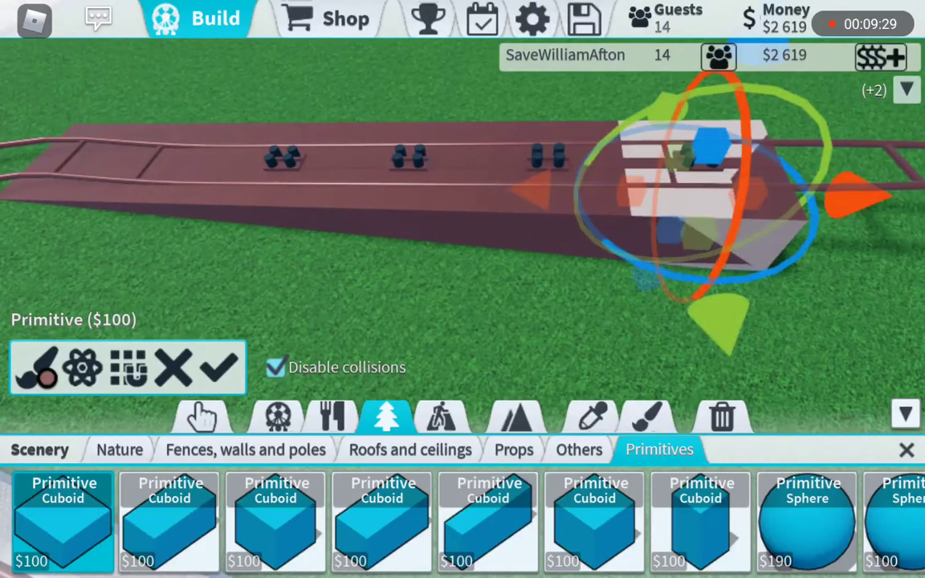
click(707, 192)
drag(402, 241, 522, 225)
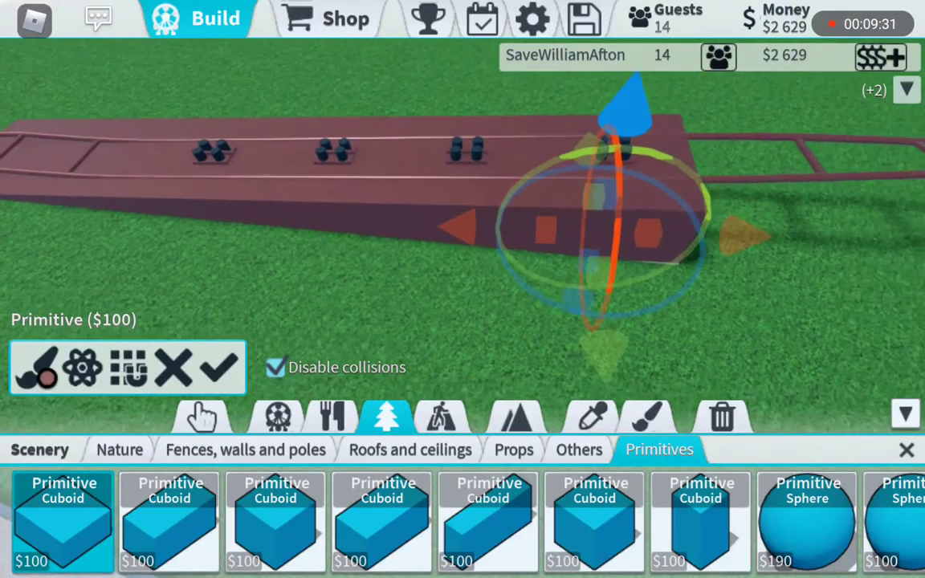
click(218, 368)
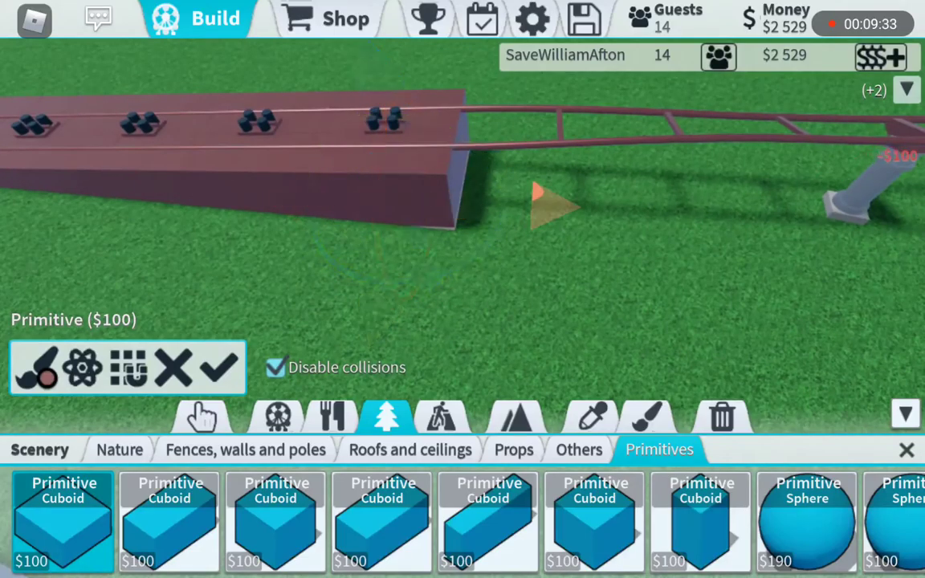
click(218, 368)
Switch to quarter-step snapping and place a rotated block under the track.
drag(402, 241, 522, 257)
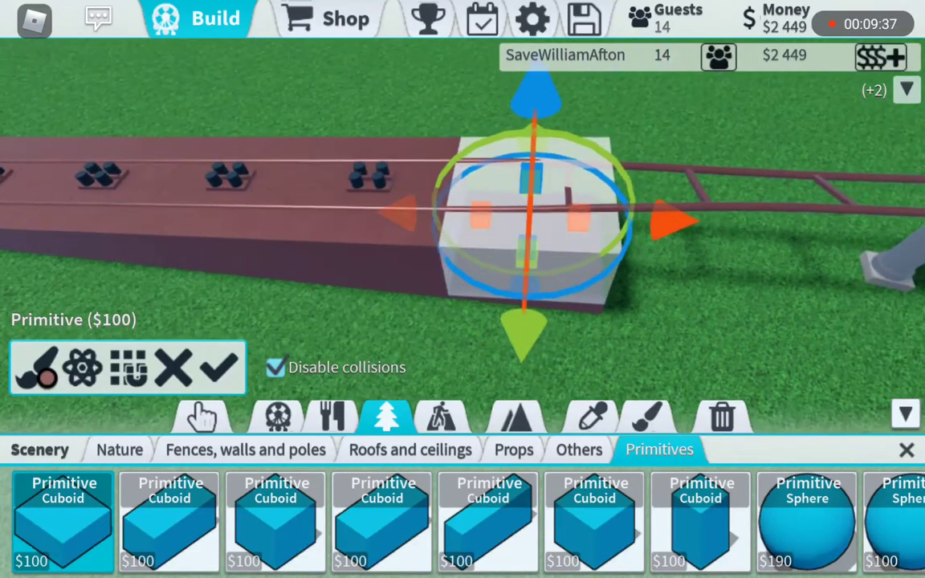
drag(402, 241, 562, 201)
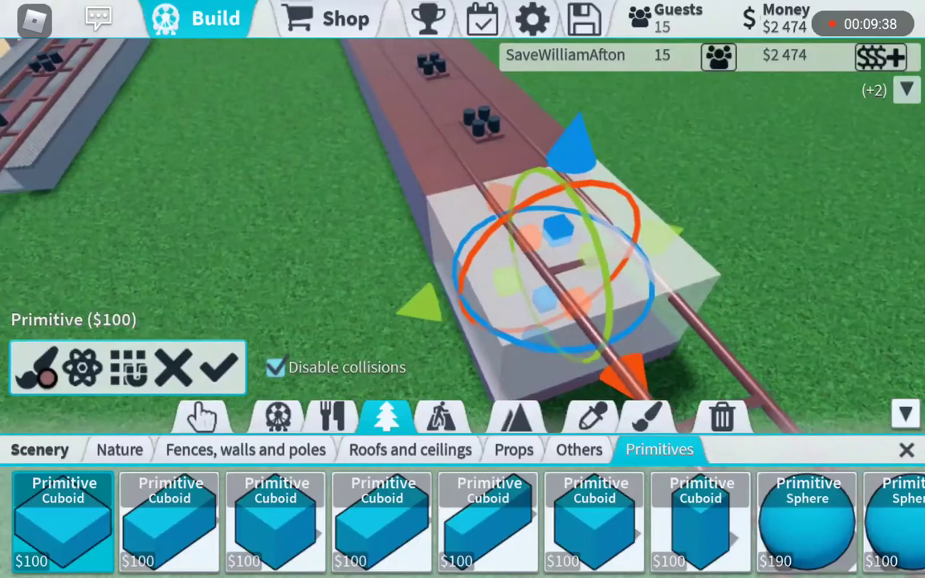
click(129, 368)
scroll(281, 201, down, 2)
click(200, 178)
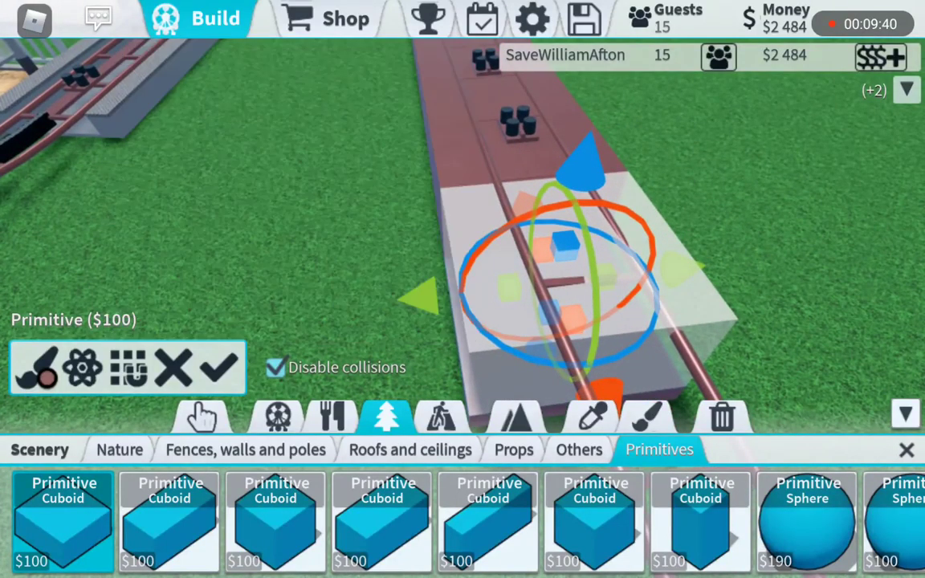
click(565, 246)
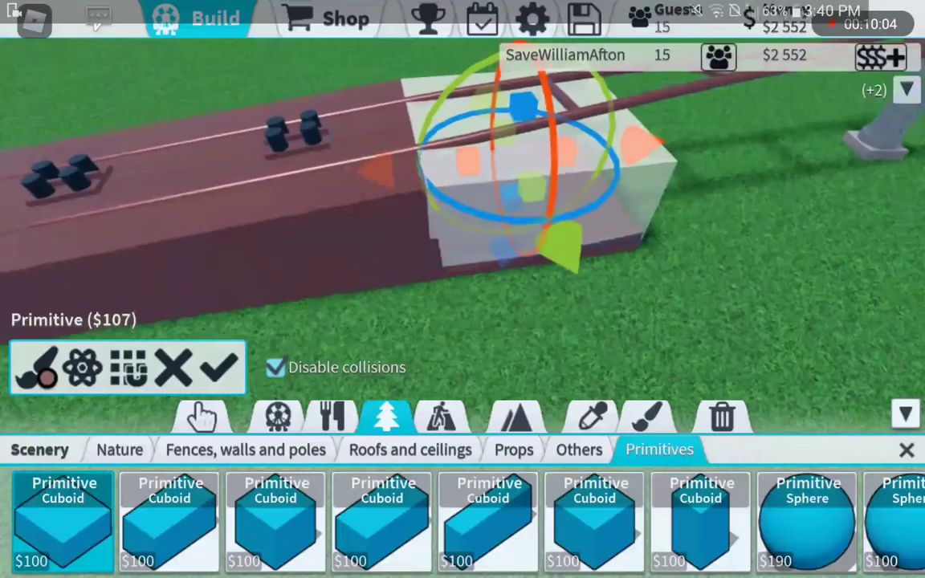
click(219, 368)
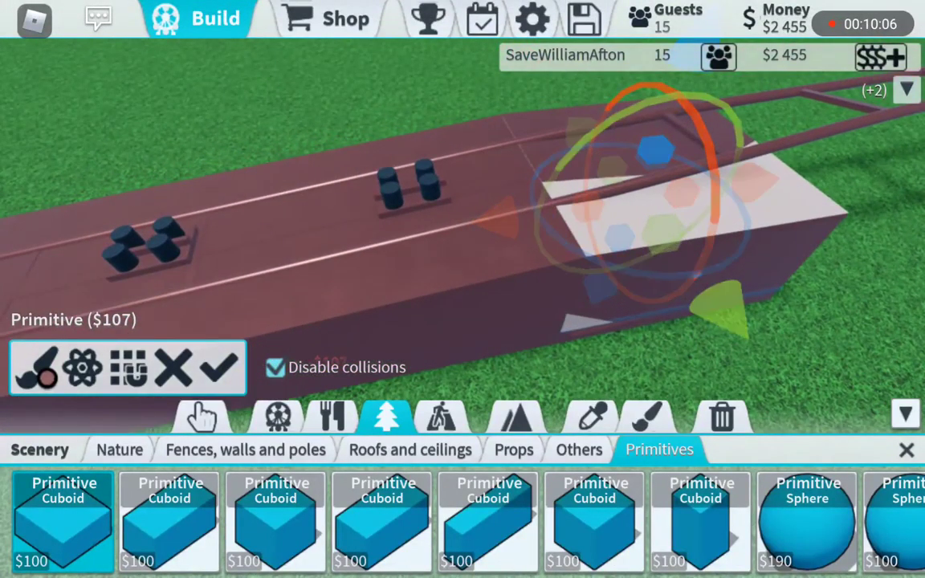
Copy the sloped block, restore default snapping, and place the final block.
click(594, 416)
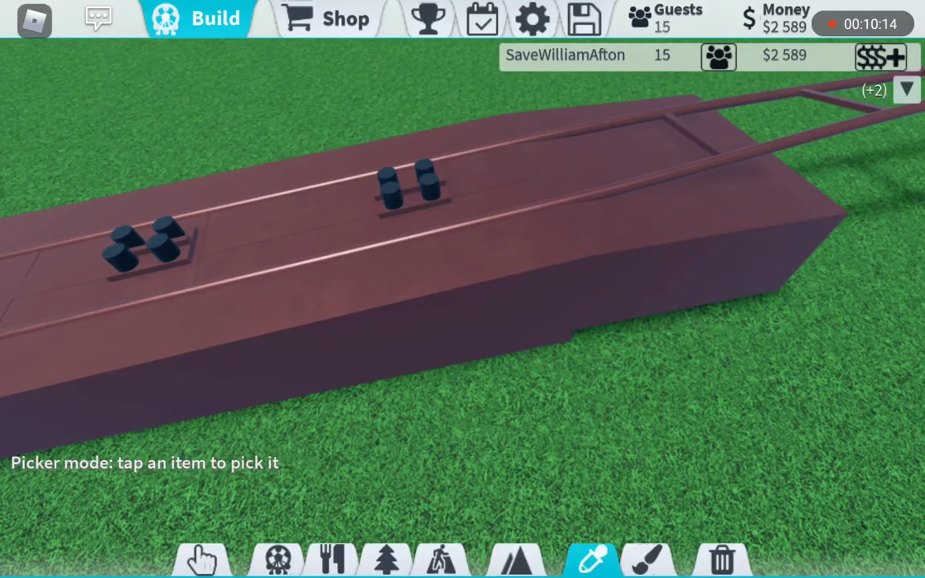
click(402, 241)
click(83, 367)
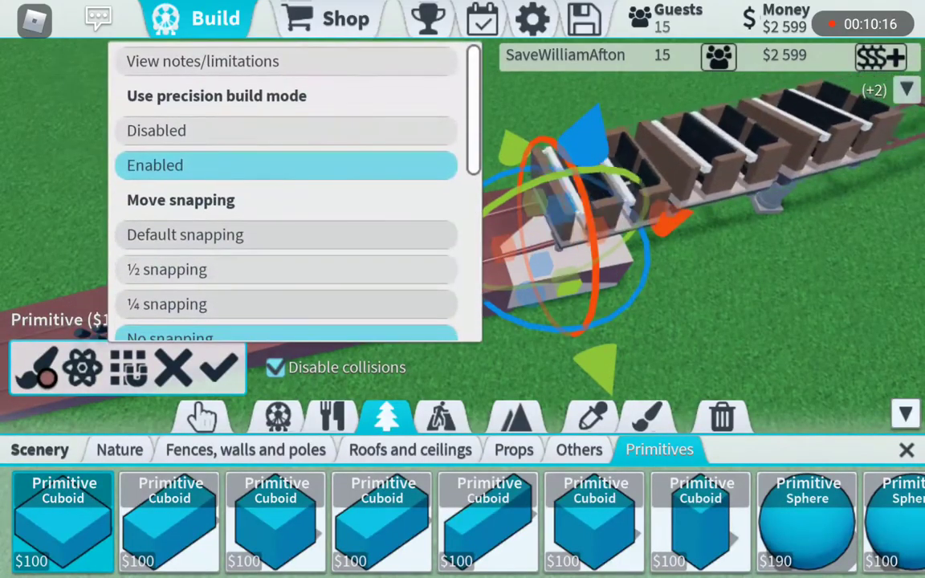
click(241, 165)
scroll(462, 241, up, 5)
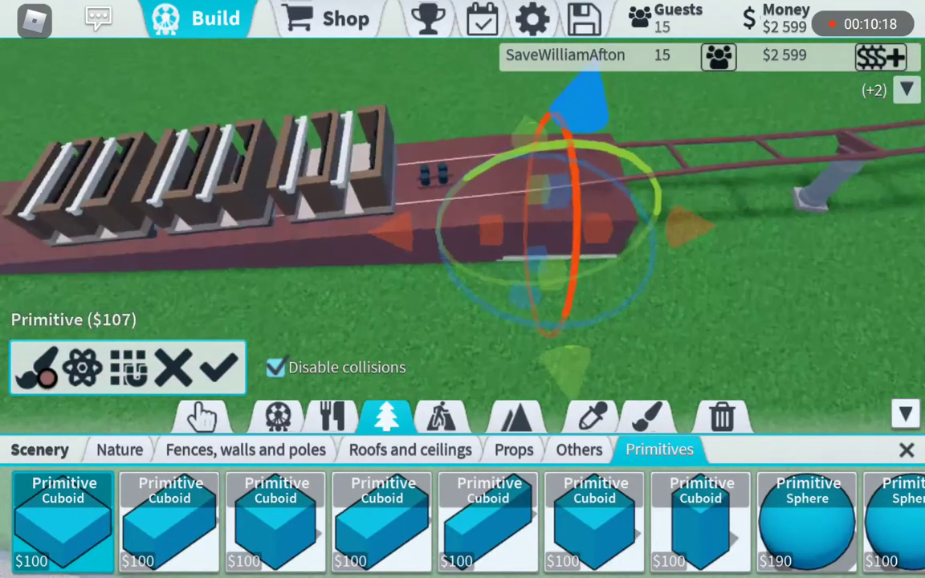
scroll(463, 241, up, 3)
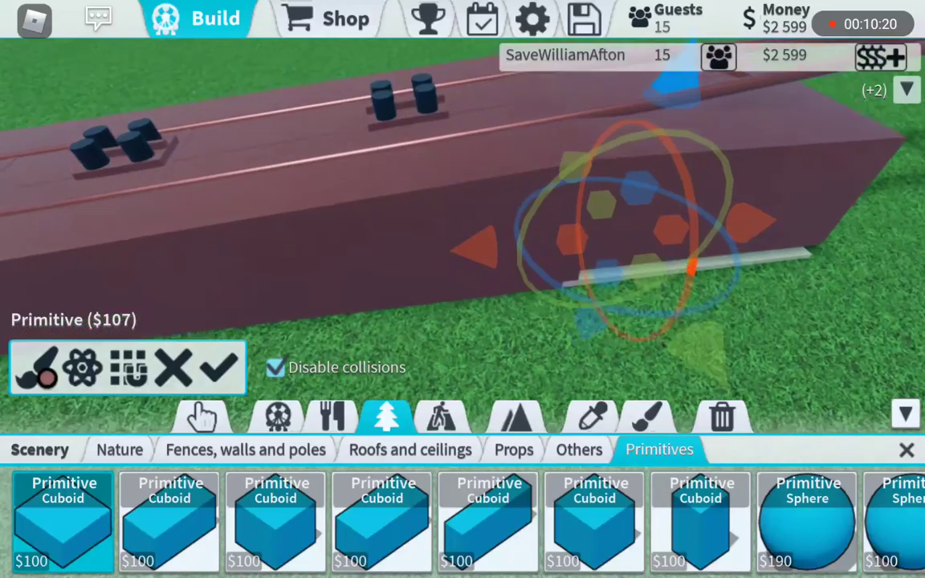
scroll(462, 241, up, 2)
click(83, 367)
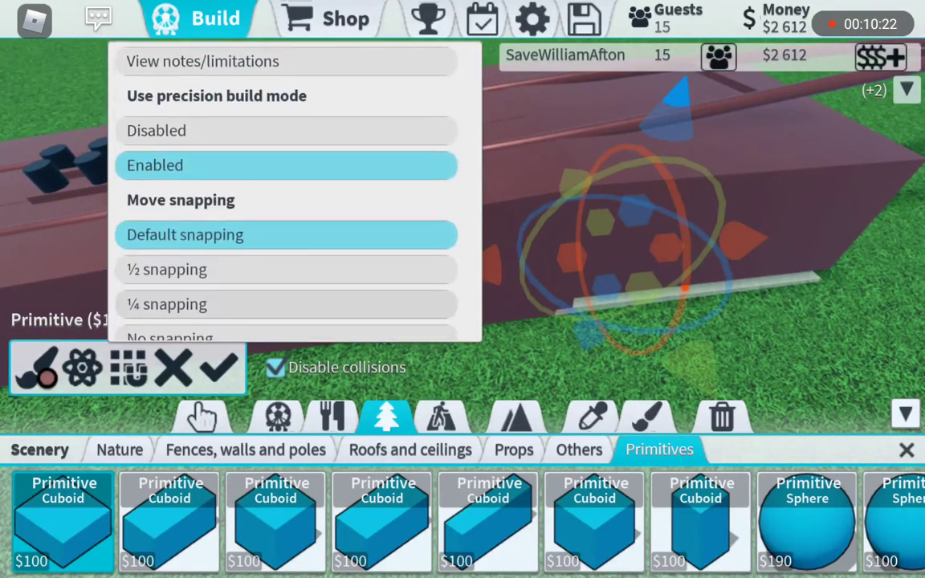
click(241, 164)
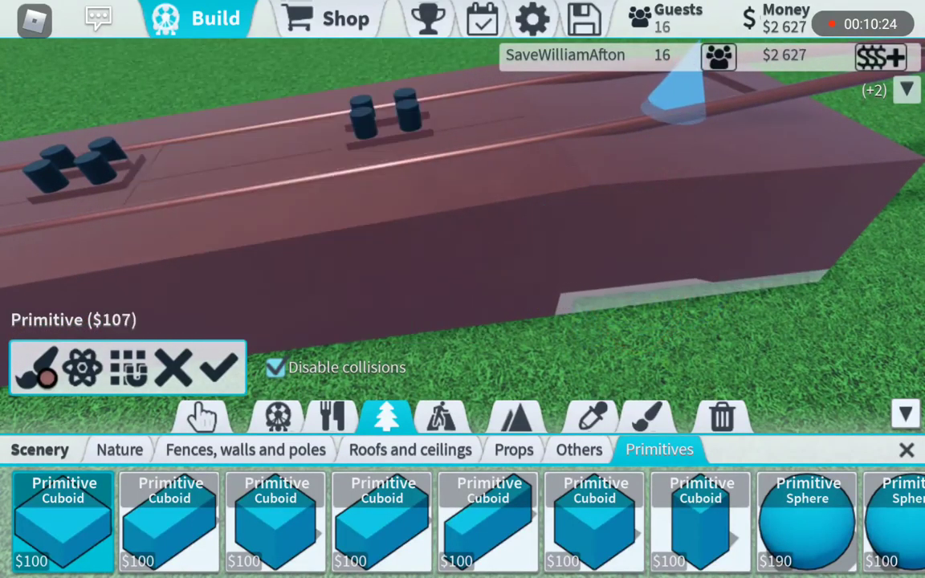
key(Return)
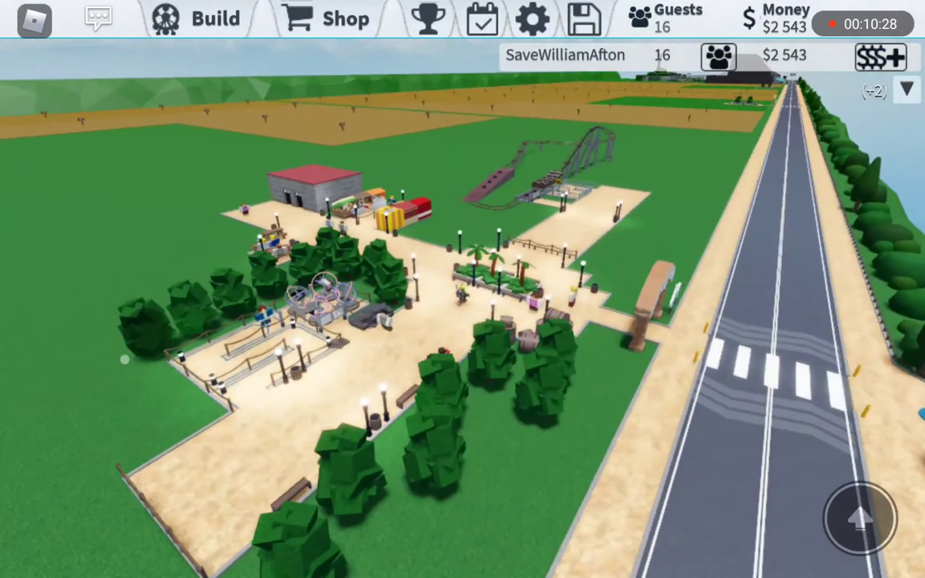
scroll(463, 289, up, 5)
Walk the avatar to the coaster and look over the maroon platform and station.
drag(562, 321, 362, 322)
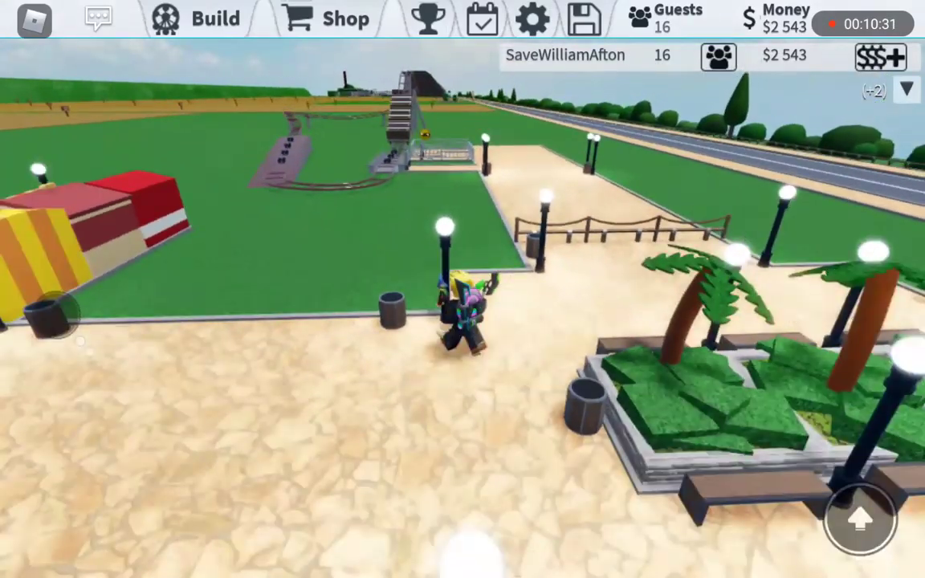
drag(562, 322, 402, 337)
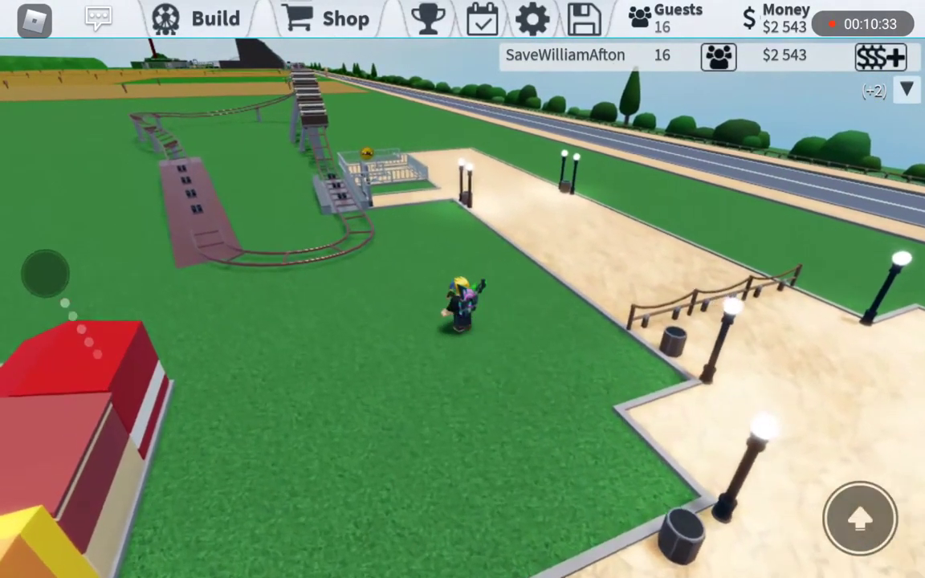
drag(602, 321, 362, 321)
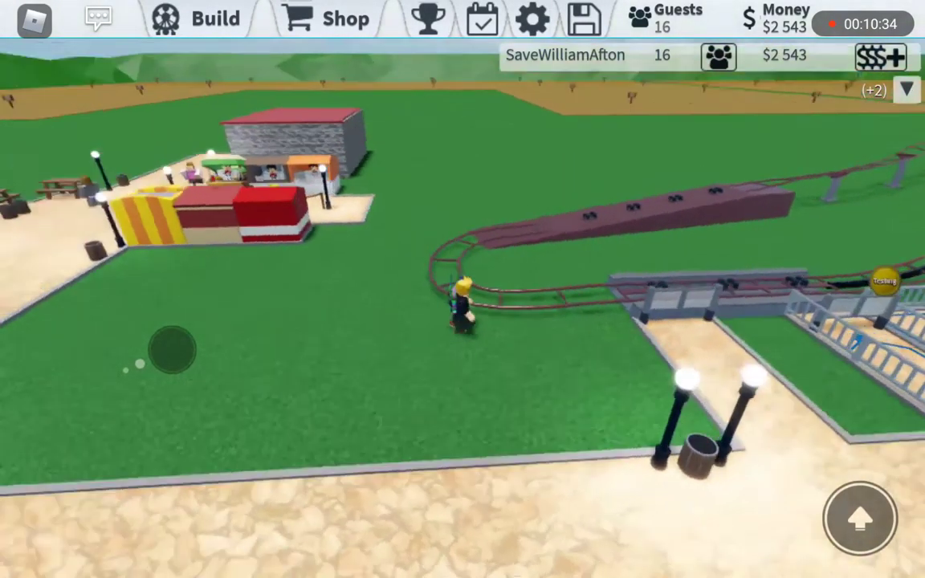
drag(562, 361, 482, 241)
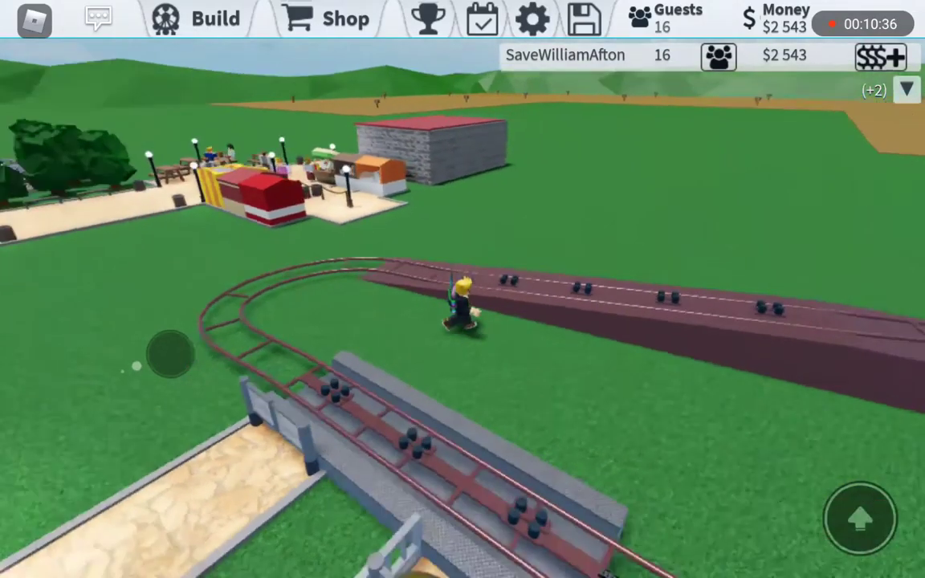
drag(602, 362, 401, 241)
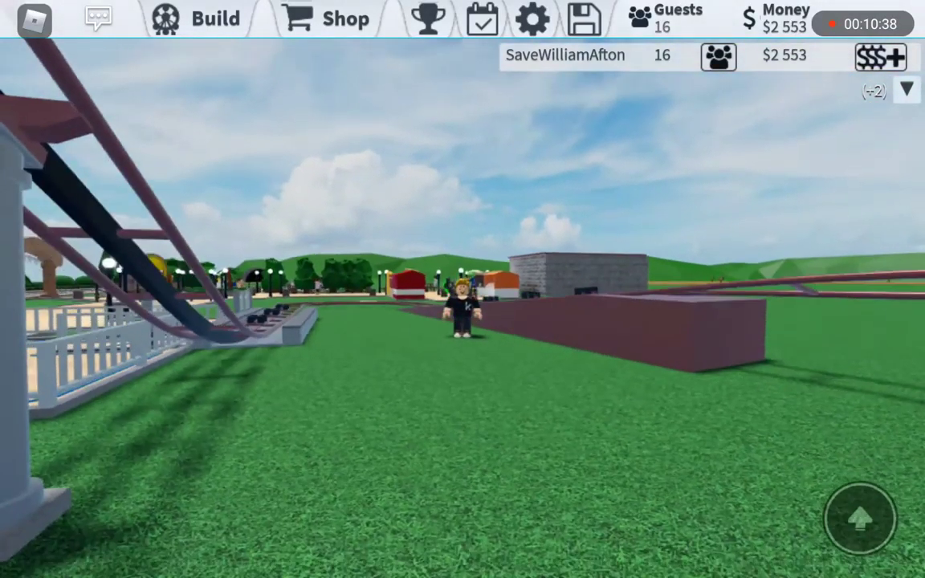
drag(481, 401, 402, 201)
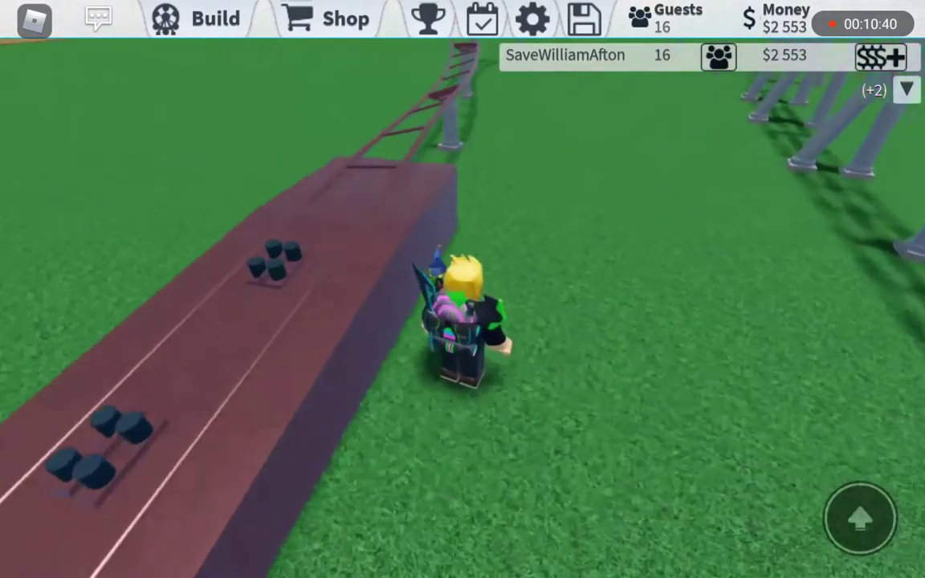
drag(602, 361, 361, 321)
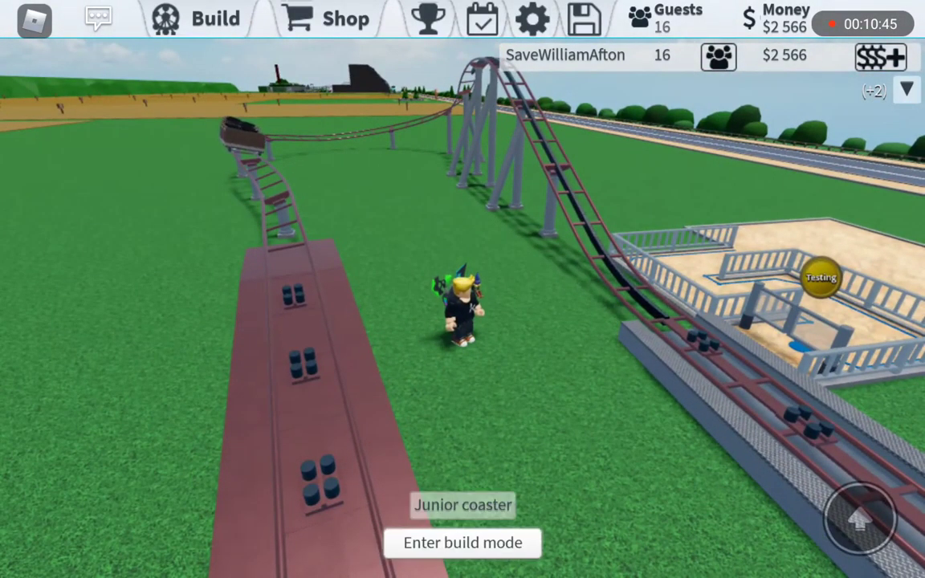
Back in build mode, change Vehicle color 2 to a light tan hexagon.
click(463, 543)
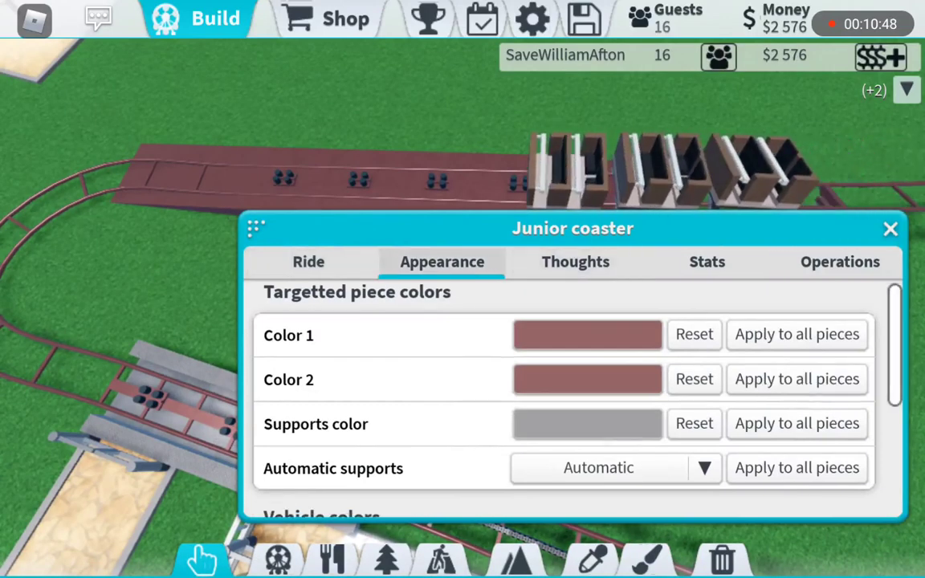
scroll(562, 402, down, 3)
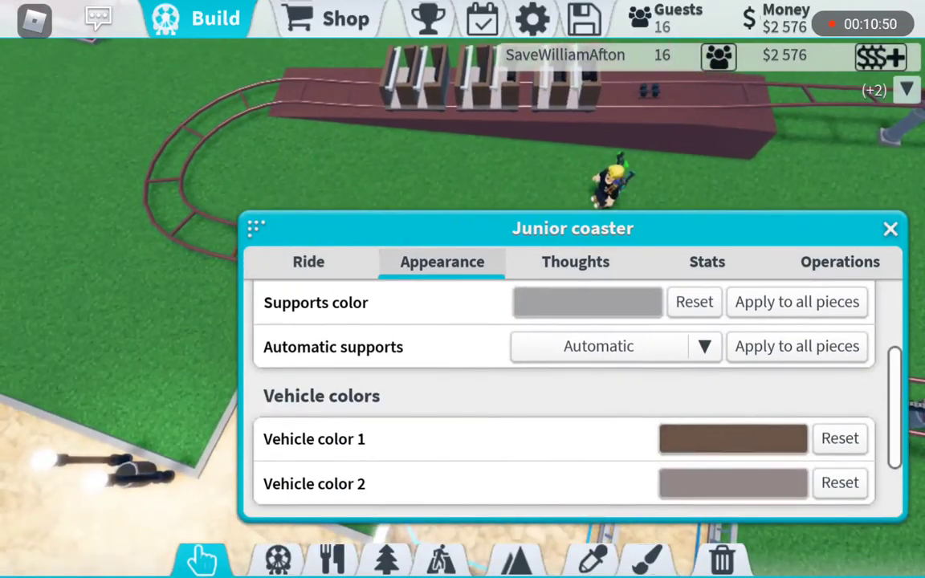
click(734, 438)
click(338, 454)
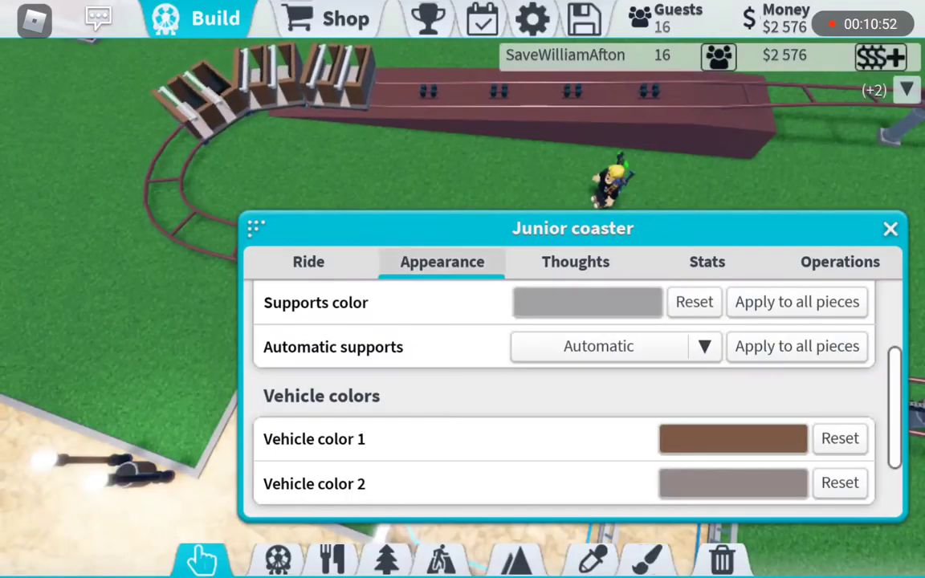
scroll(562, 401, down, 2)
click(733, 363)
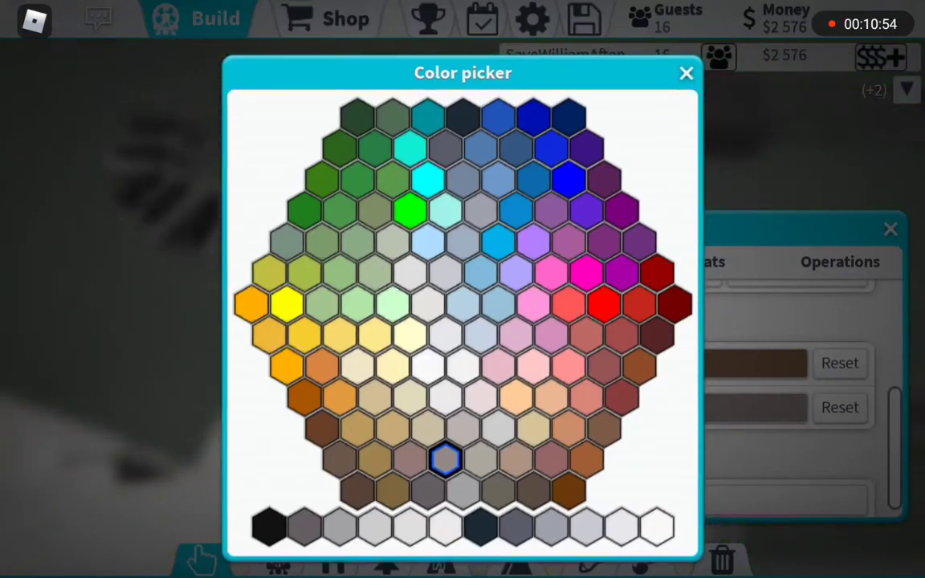
click(585, 460)
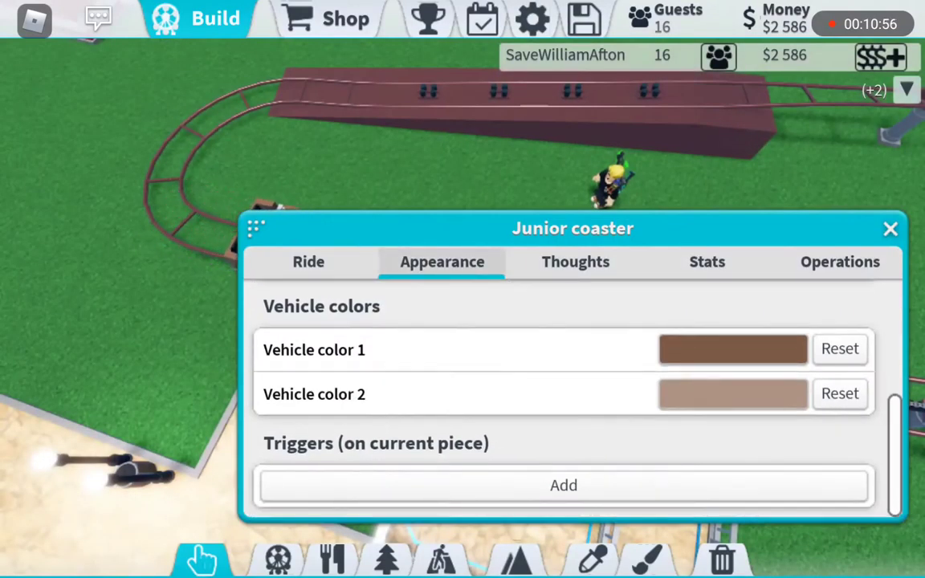
click(575, 261)
Close the coaster to visitors and set its ride mode to Multiple laps, 2 laps.
click(308, 262)
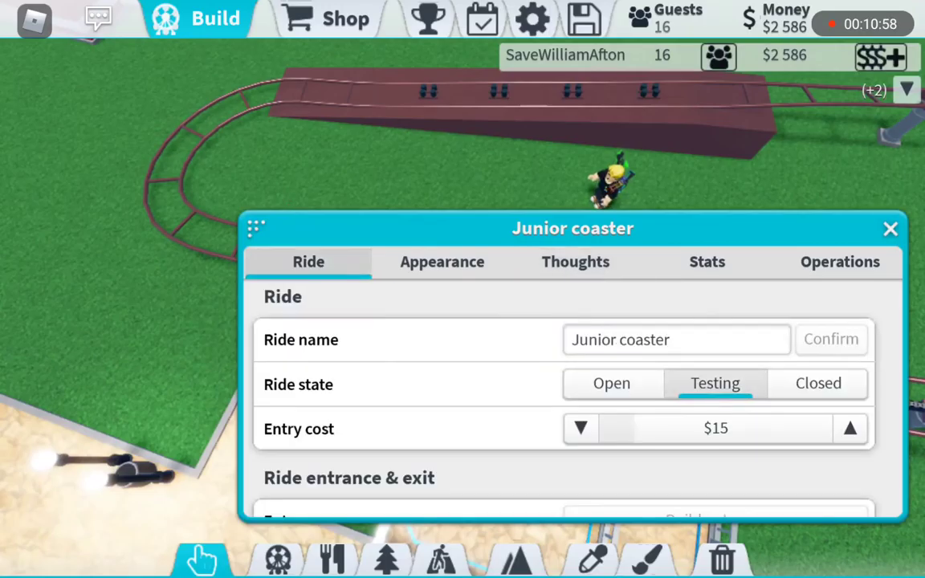
click(818, 383)
click(840, 262)
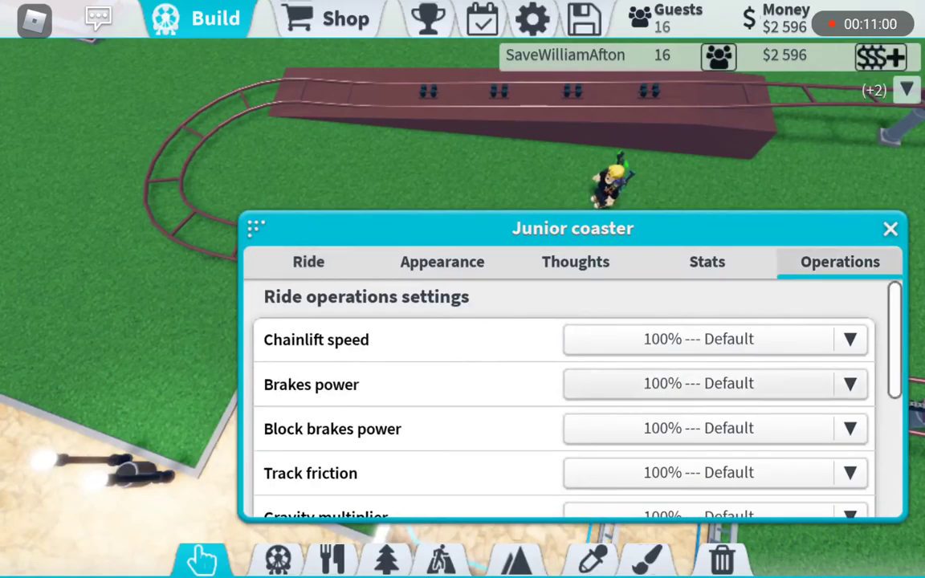
scroll(562, 401, down, 4)
click(715, 448)
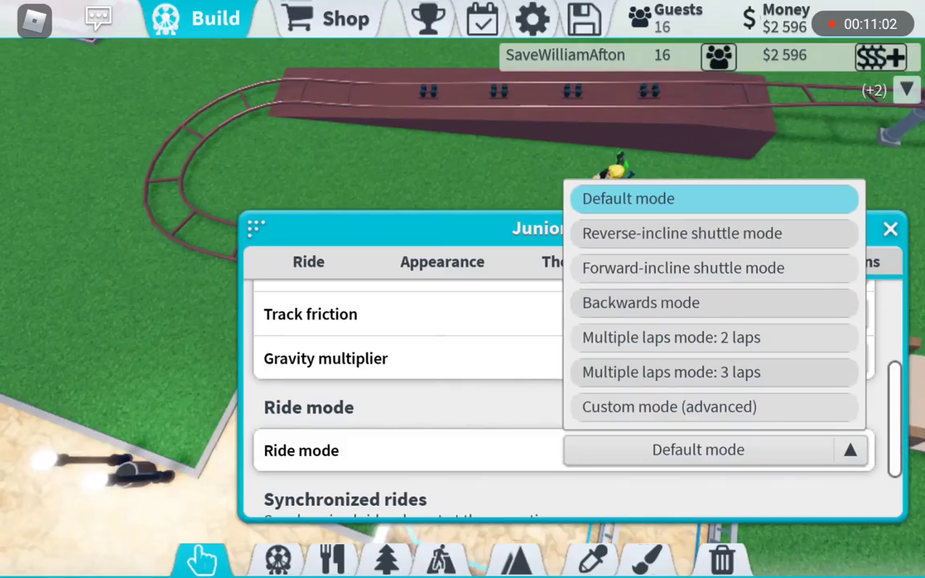
click(671, 338)
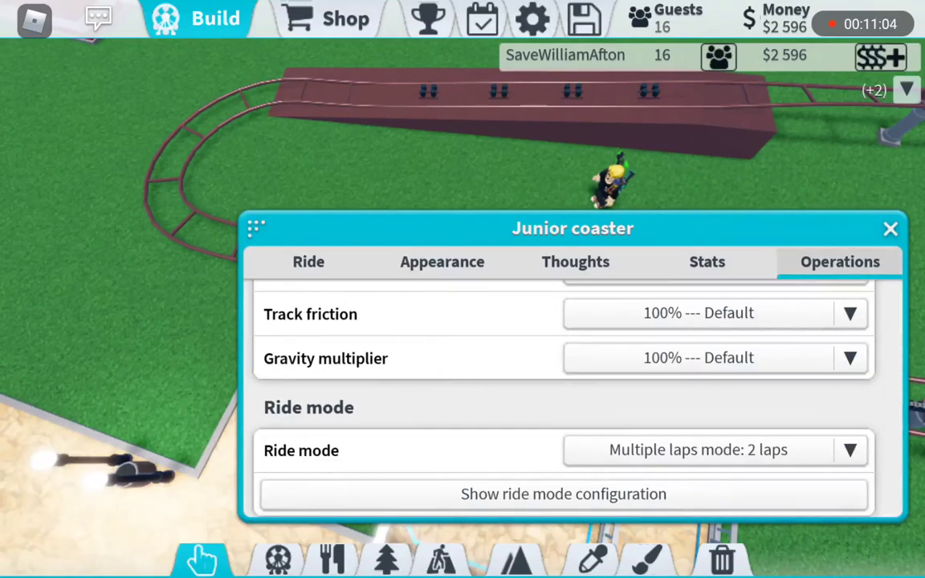
Set chainlift speed and brakes power to 75%.
click(442, 261)
click(840, 262)
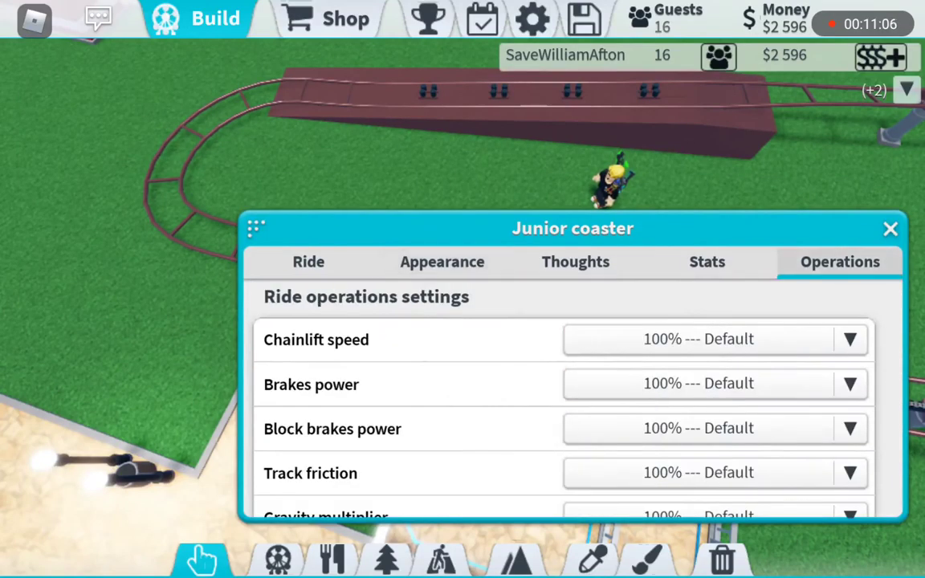
click(714, 339)
click(714, 157)
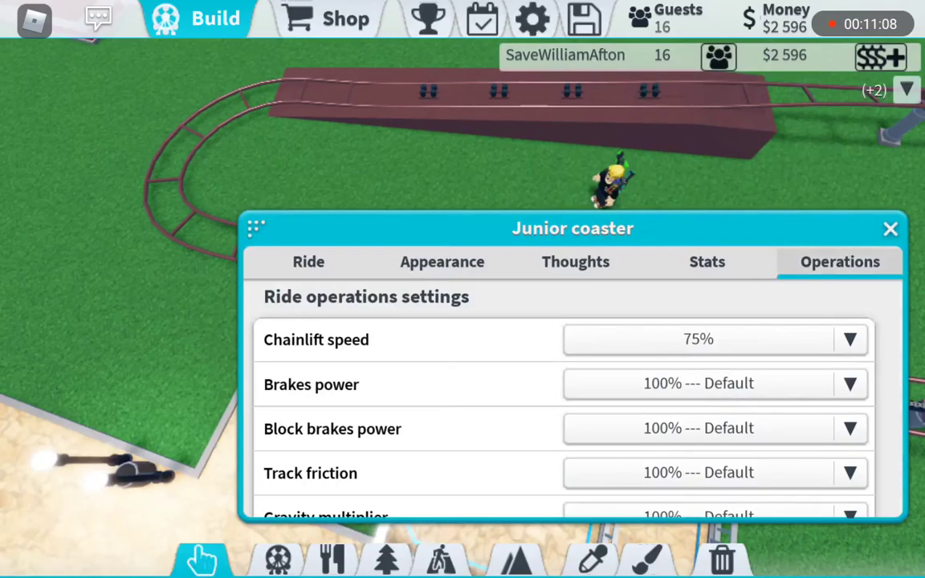
scroll(562, 402, down, 2)
scroll(562, 401, up, 1)
click(715, 366)
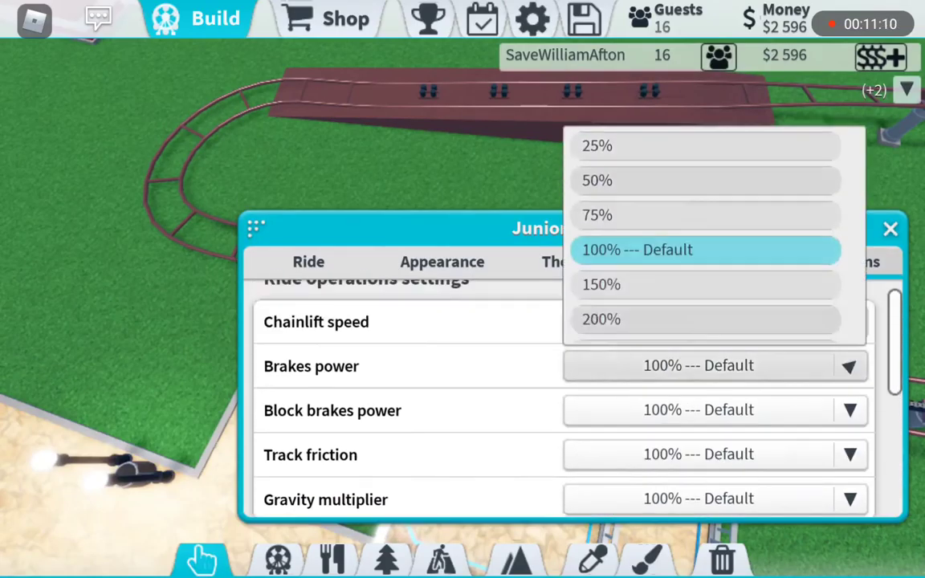
click(707, 130)
Keep track friction at 100% Default, set block brakes to 75%, and close the dialog.
click(715, 455)
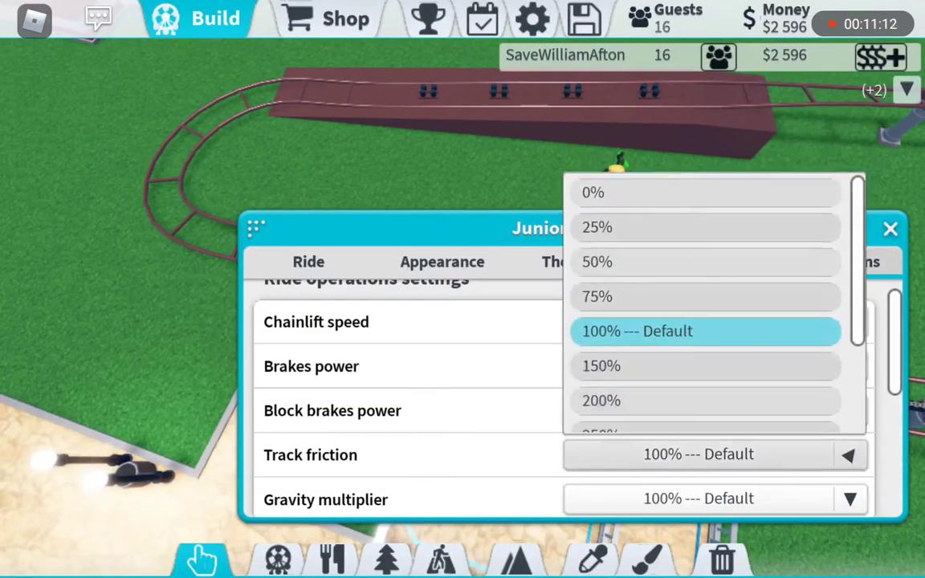
click(707, 228)
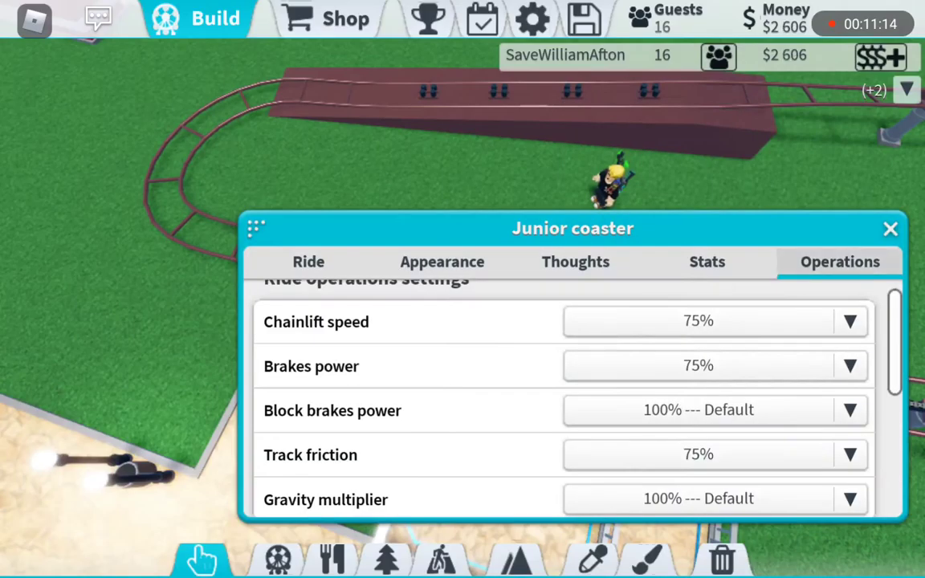
click(715, 365)
click(707, 173)
click(715, 454)
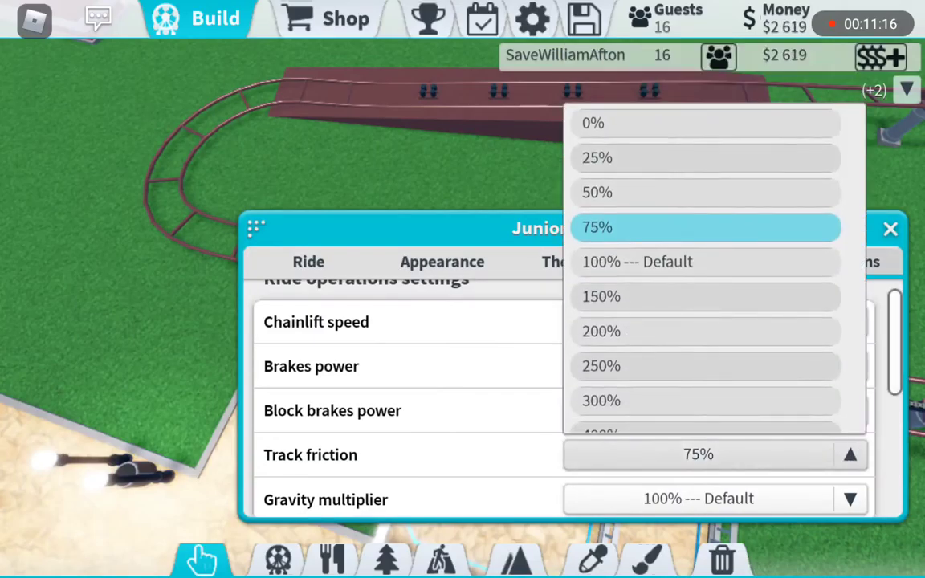
click(642, 261)
click(715, 410)
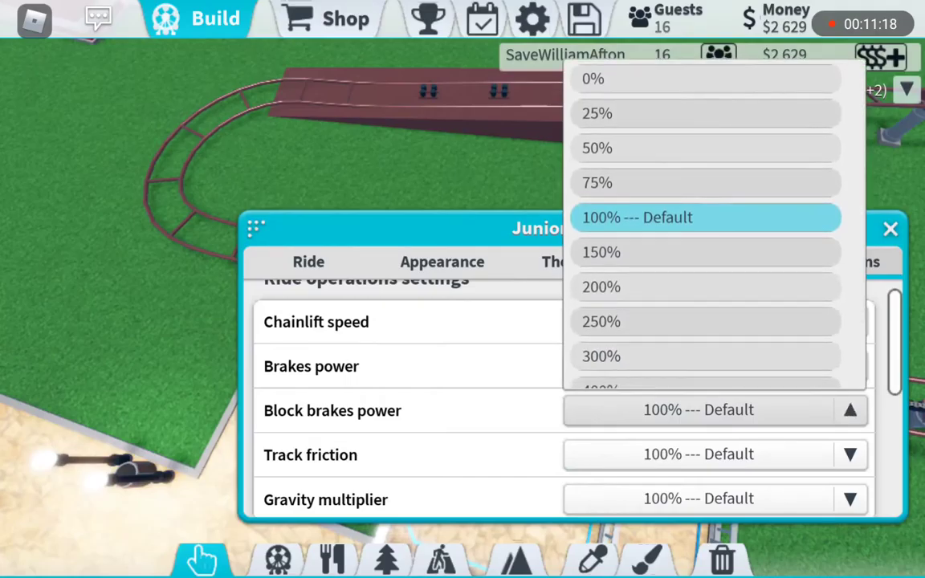
click(642, 184)
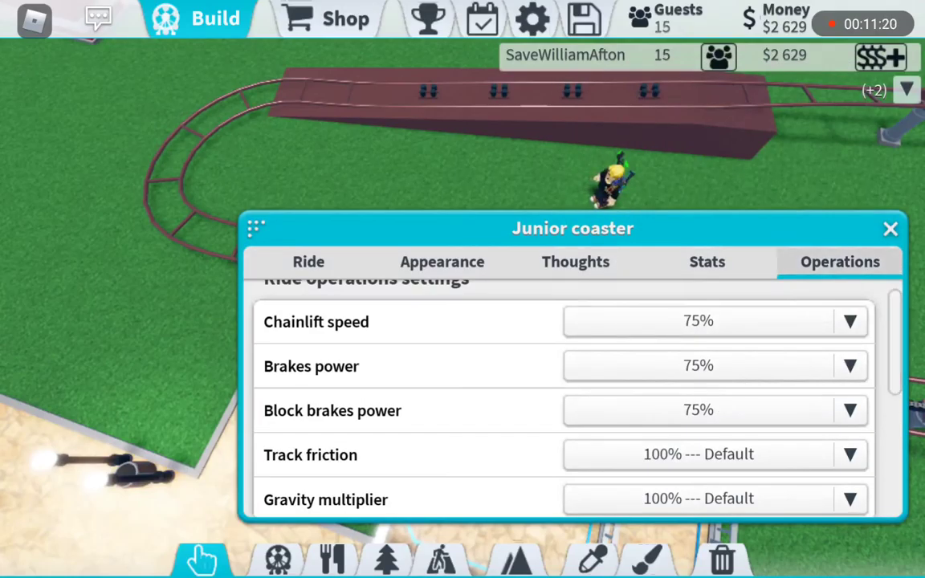
click(891, 229)
scroll(463, 289, down, 5)
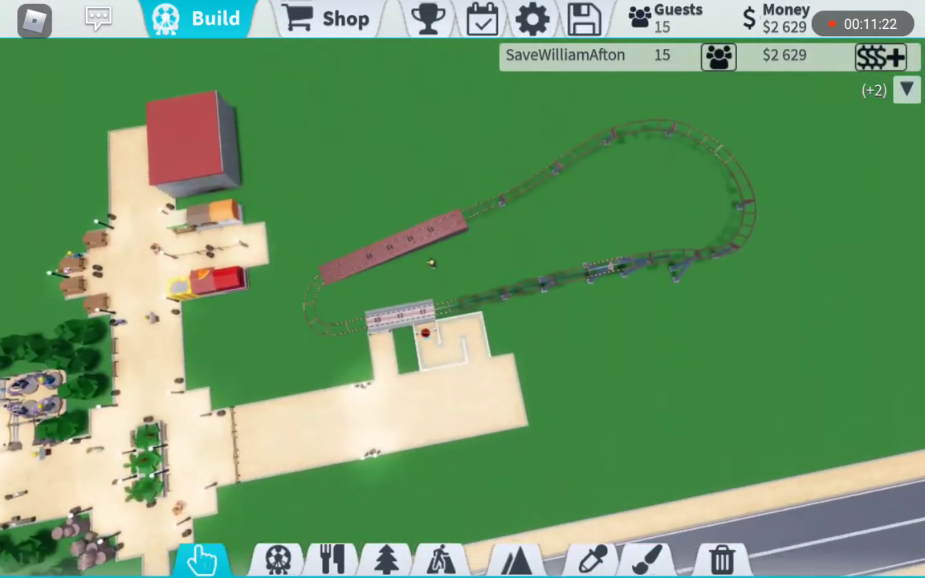
scroll(463, 289, up, 5)
Set the coaster to Testing, walk toward its station, then reopen its settings.
click(482, 325)
click(715, 382)
click(888, 233)
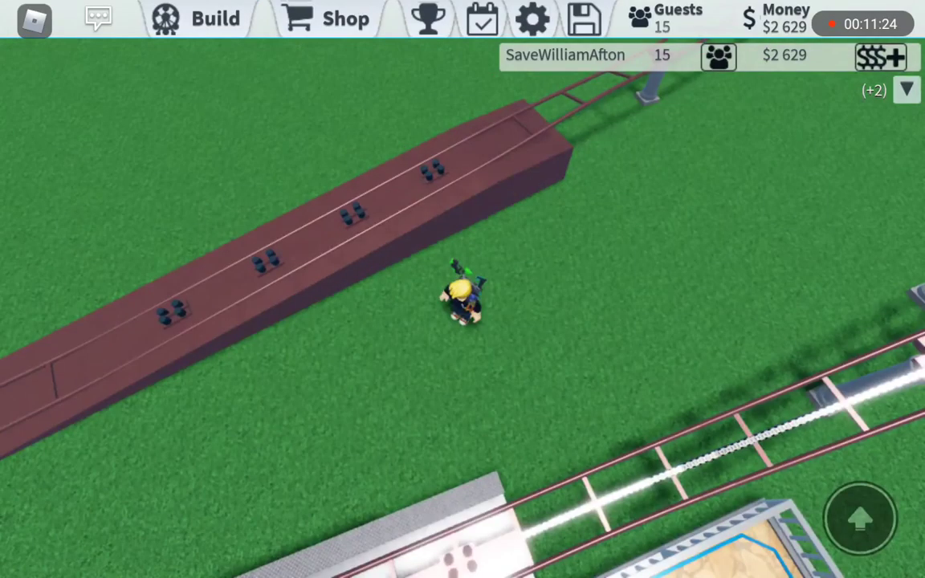
drag(209, 470, 241, 385)
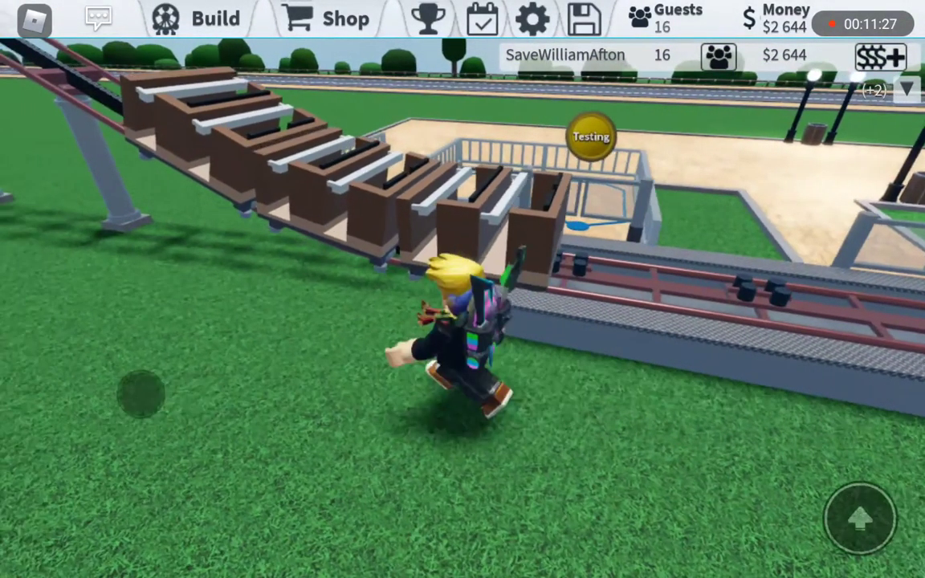
mouse_move(462, 289)
mouse_down()
mouse_move(562, 337)
mouse_move(322, 338)
mouse_up()
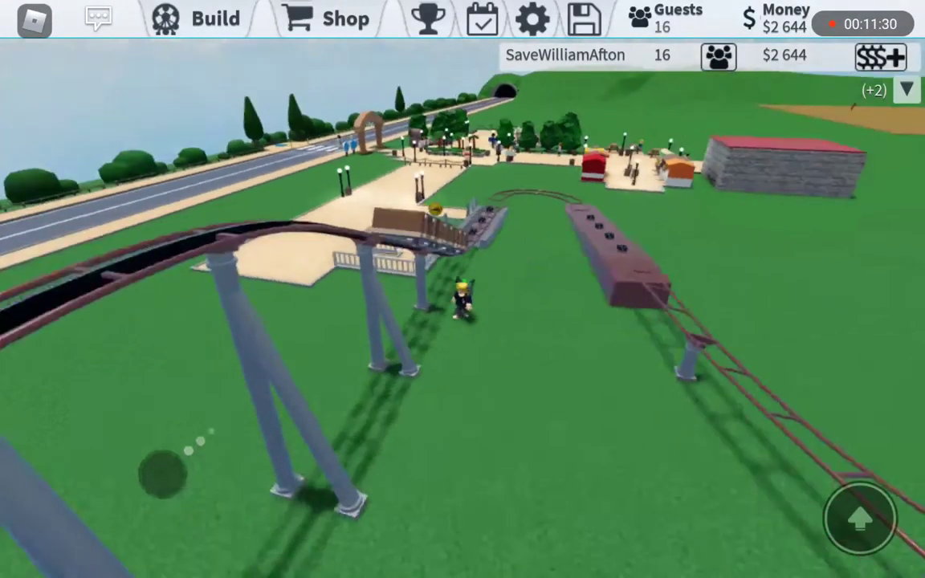
click(463, 542)
Confirm a mauve track colour, then turn the supports tan and then brownish.
click(442, 261)
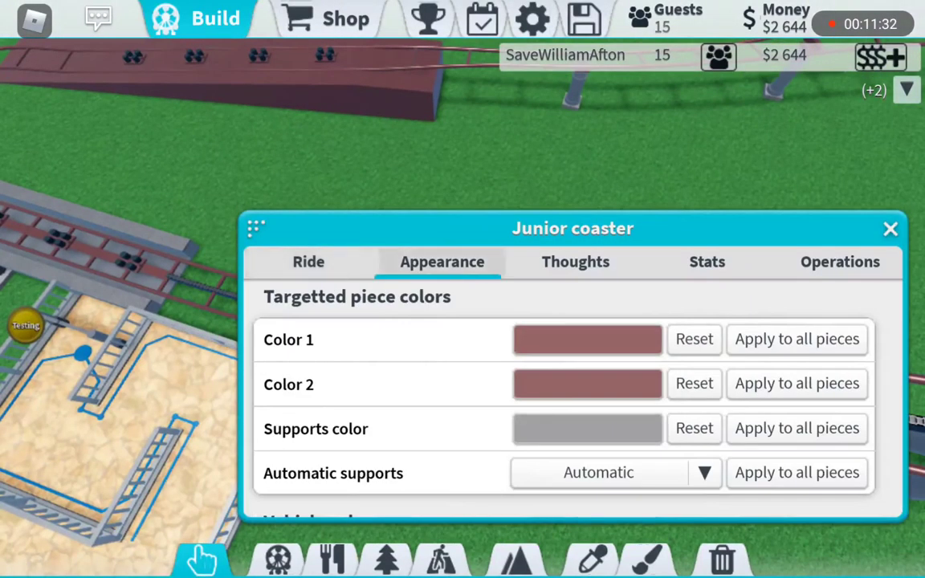
click(588, 428)
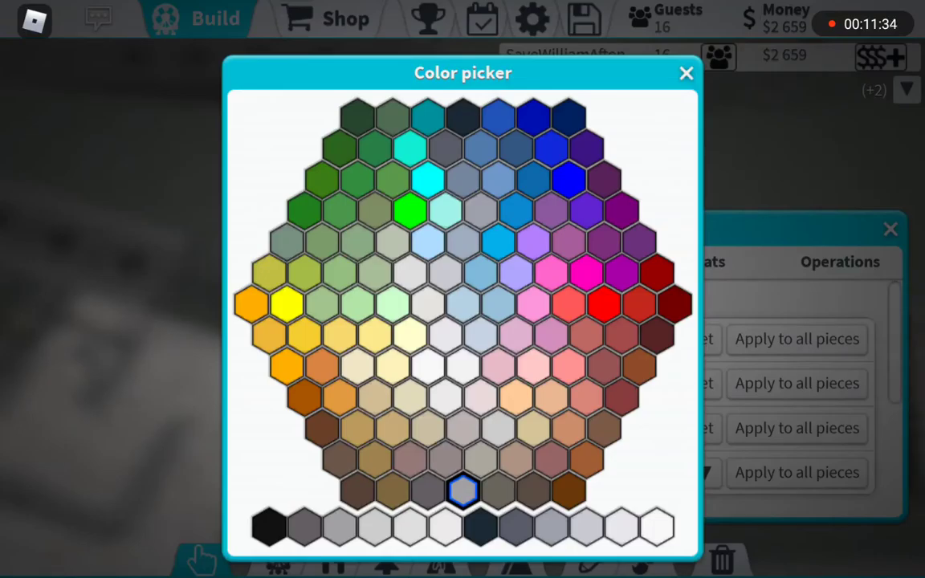
click(602, 402)
click(588, 429)
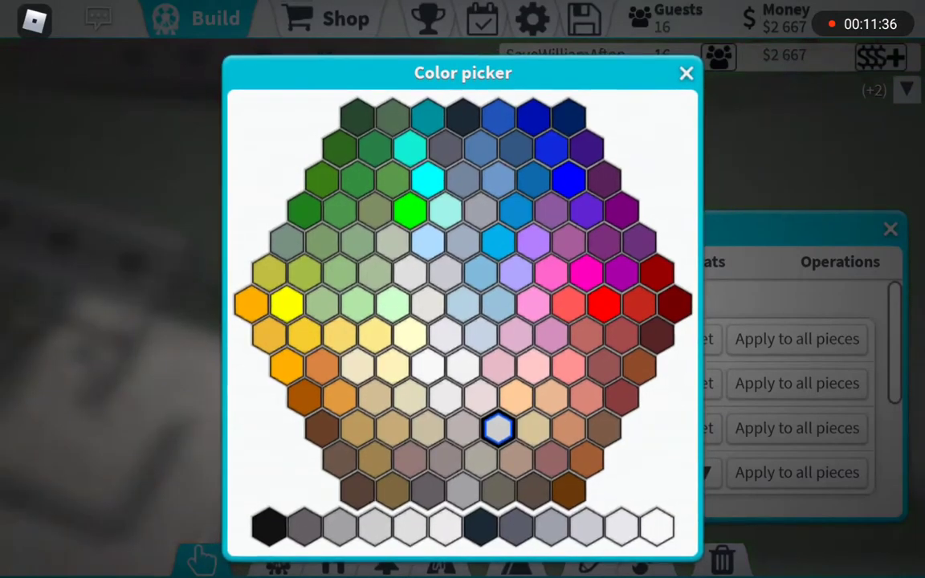
click(586, 398)
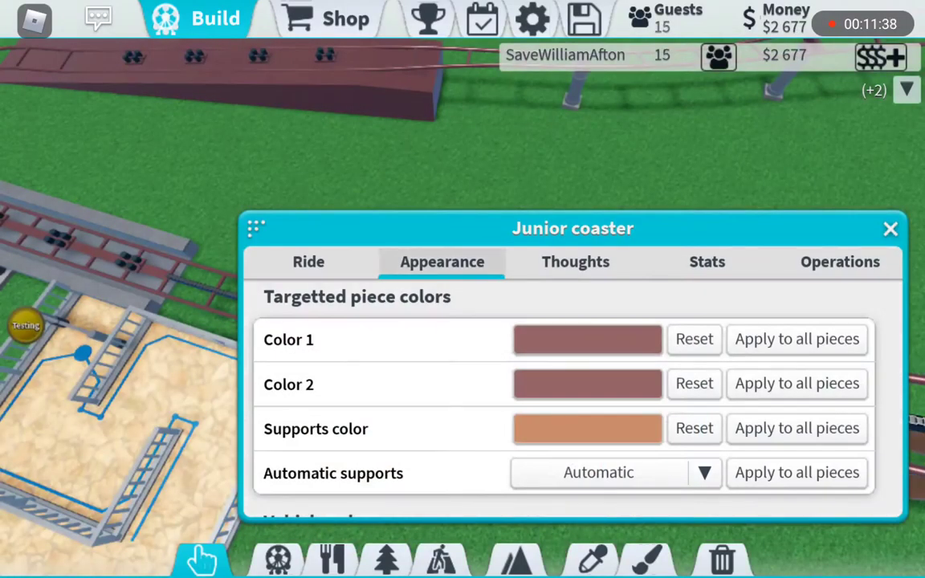
click(588, 429)
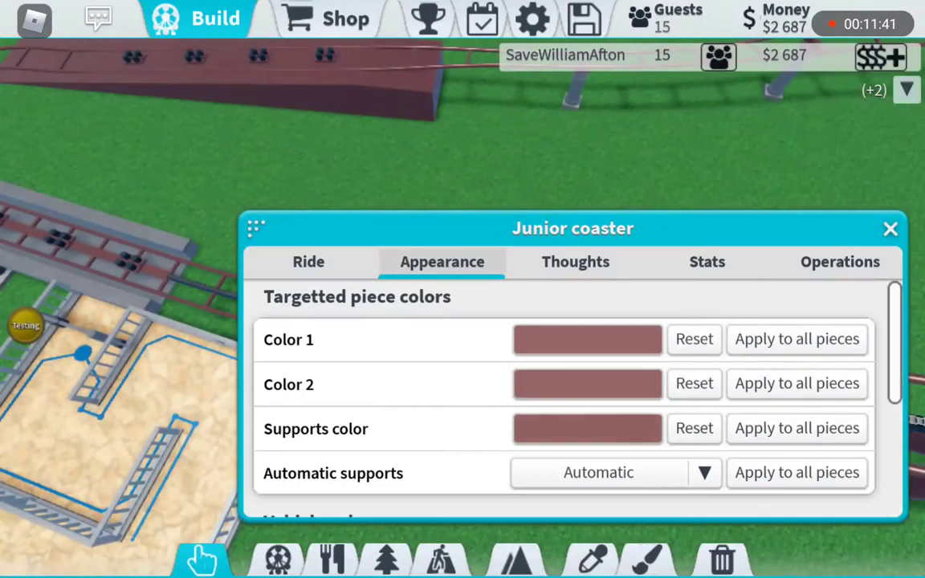
click(588, 339)
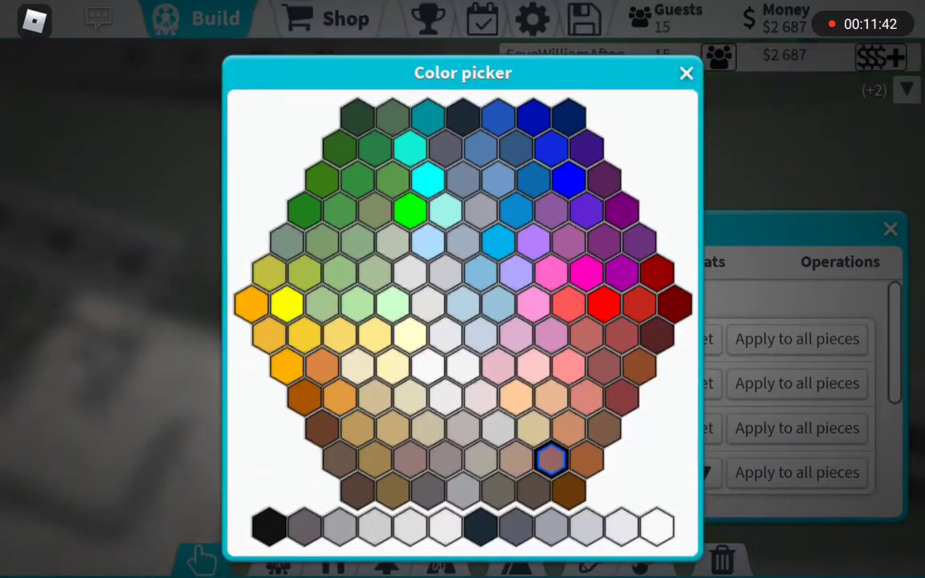